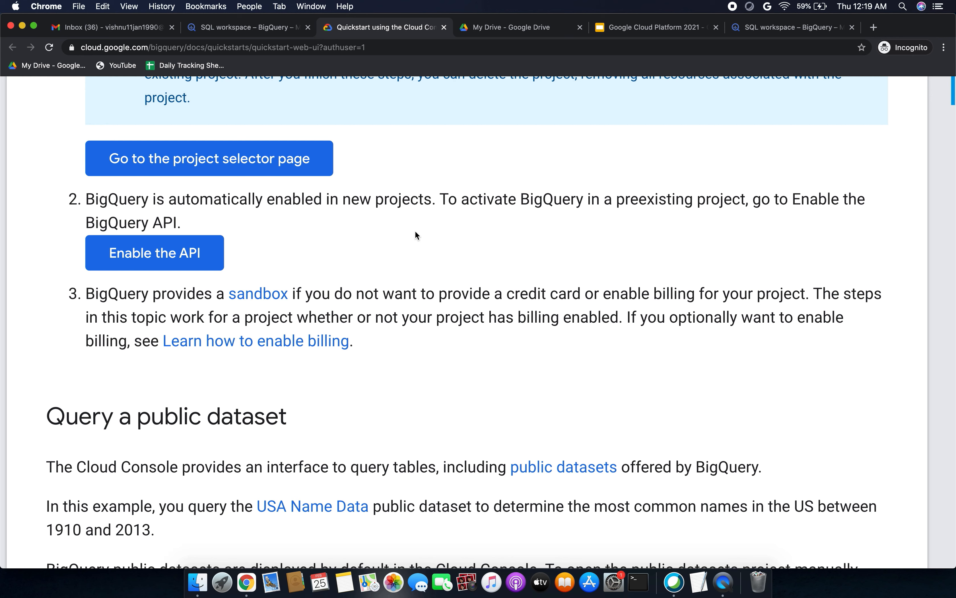
- Go from the BigQuery workspace to the project's home dashboard and open its APIs & Services dashboard
click(251, 25)
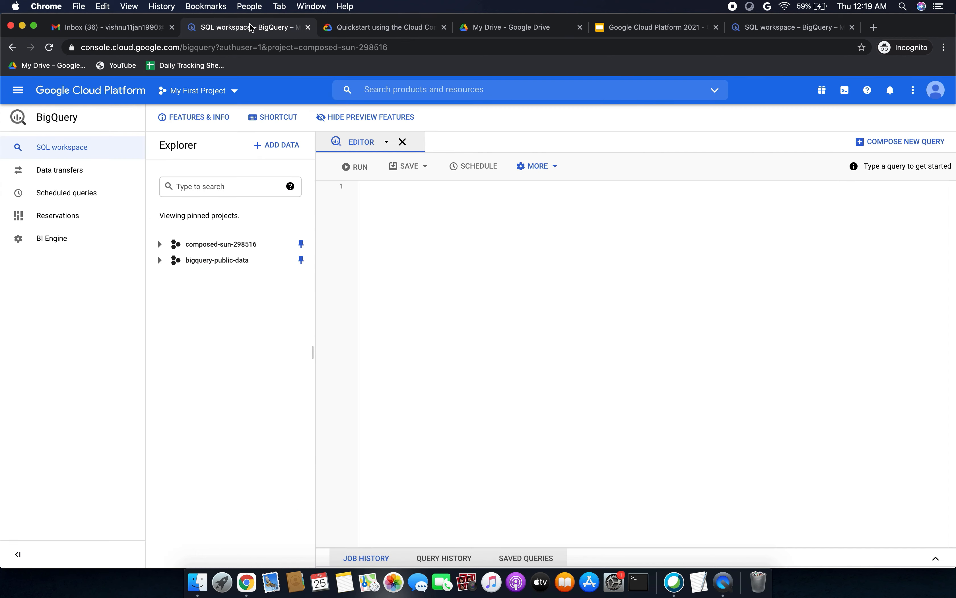
click(18, 91)
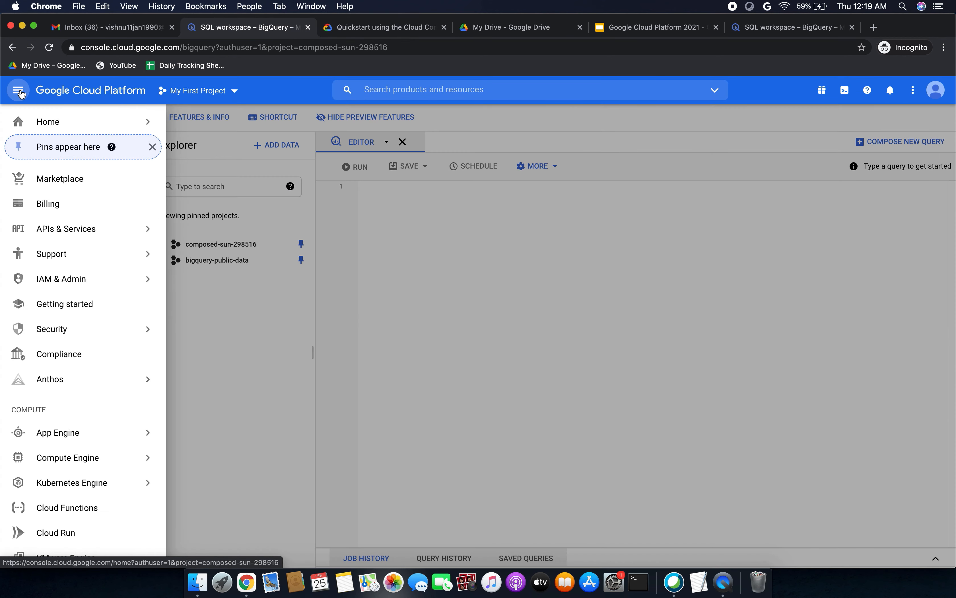
click(42, 123)
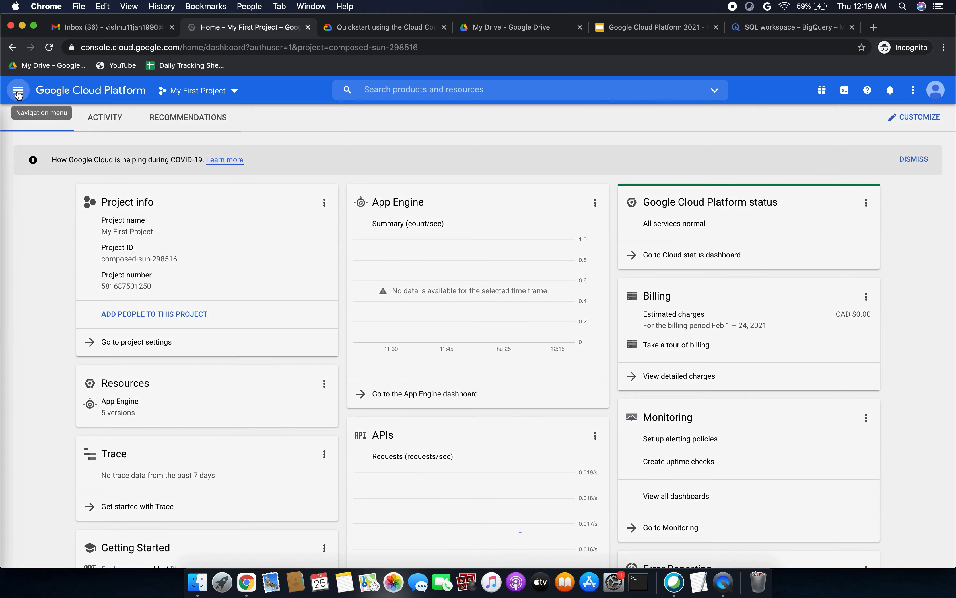
click(18, 92)
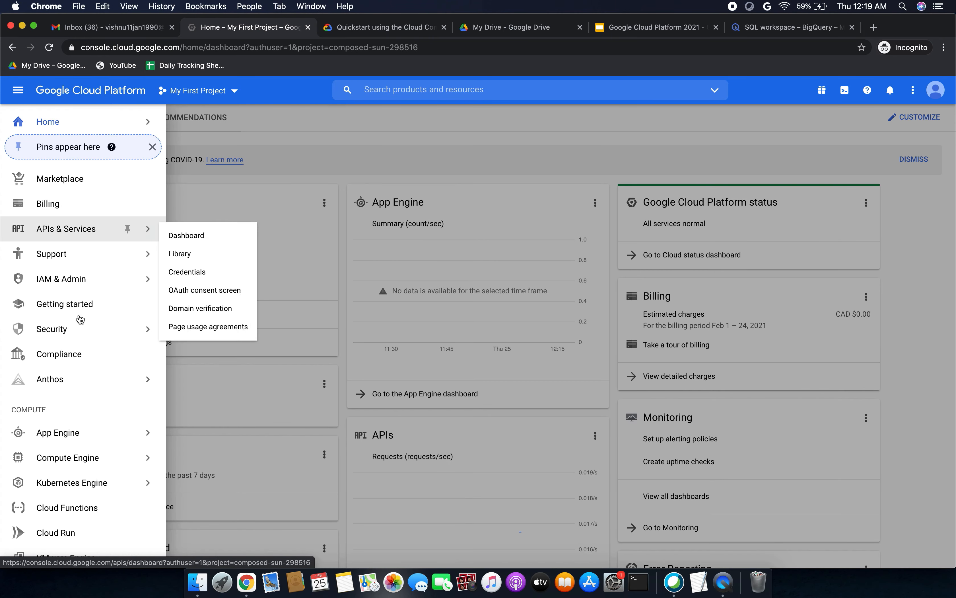
click(57, 228)
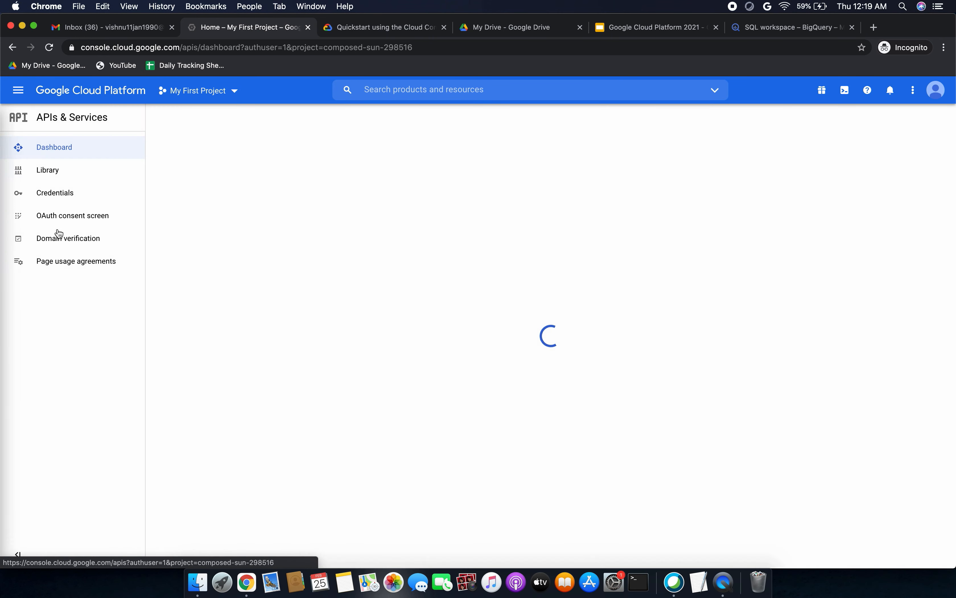
- Copy the API name "BigQuery API" from item 2 of the quickstart guide and return to the APIs & Services dashboard
click(385, 26)
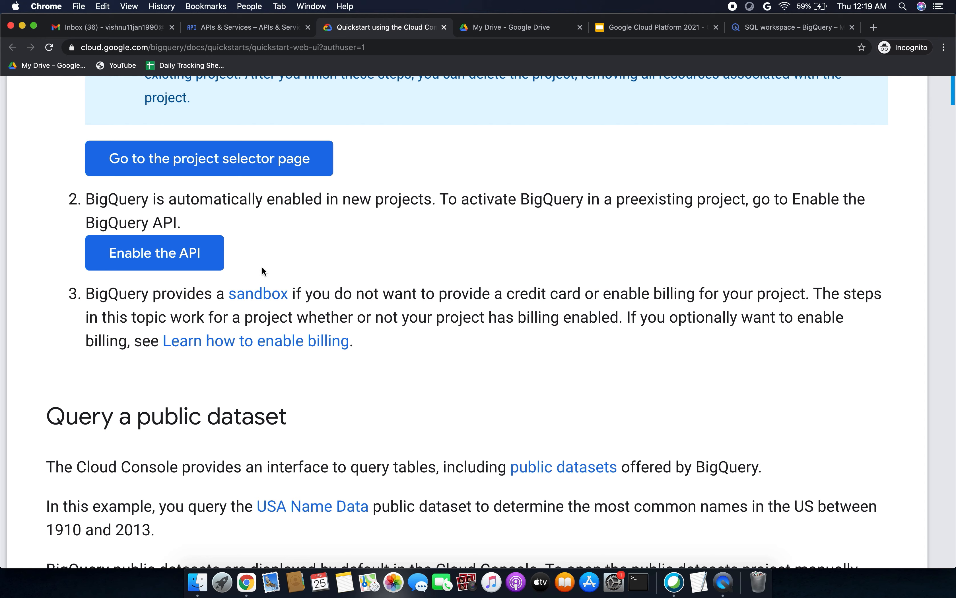
drag(83, 222, 177, 219)
click(218, 27)
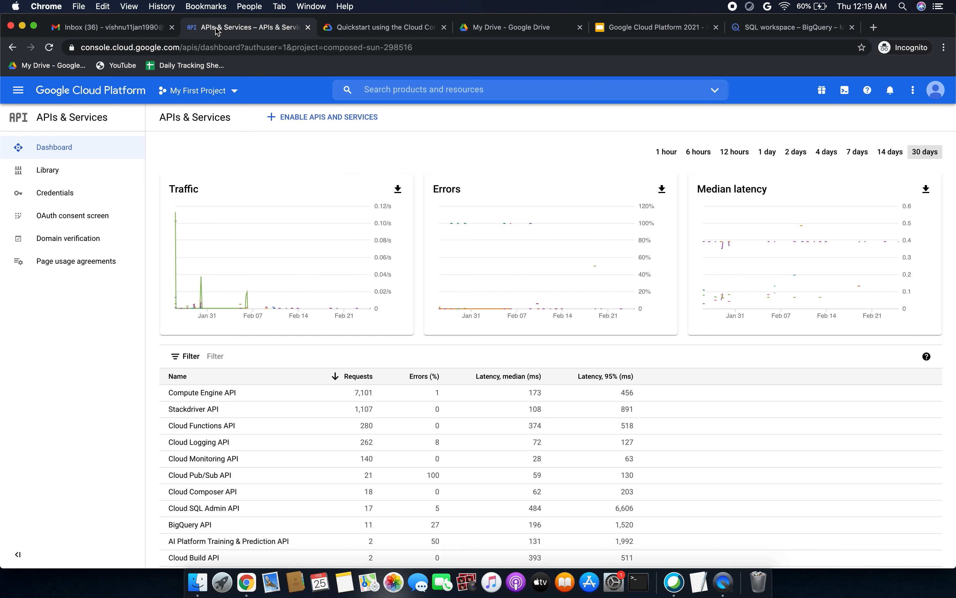
- Search the API Library for "BigQuery API" and open its page to check whether the API is enabled
click(296, 119)
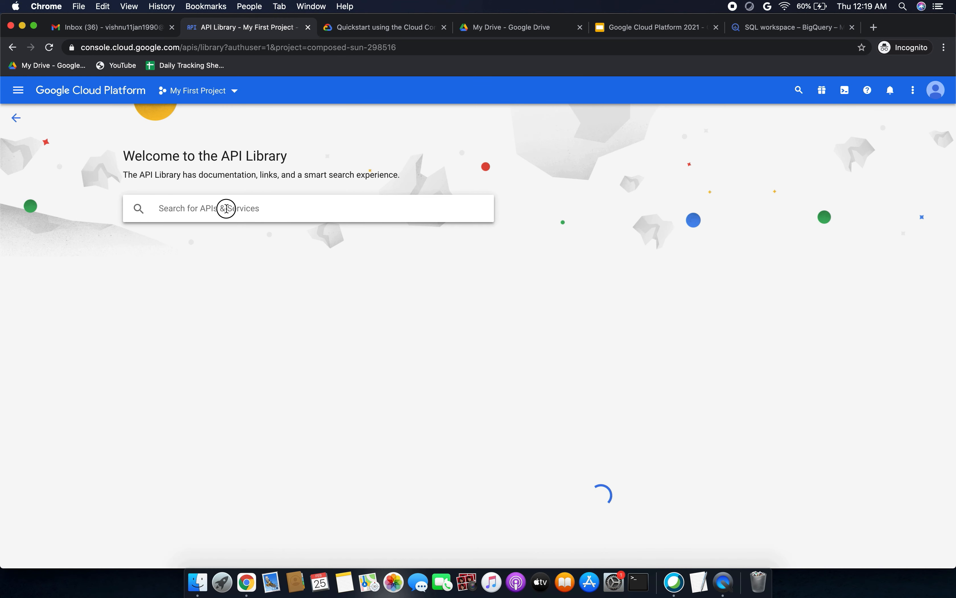
click(227, 209)
text(BigQuery API)
key(Return)
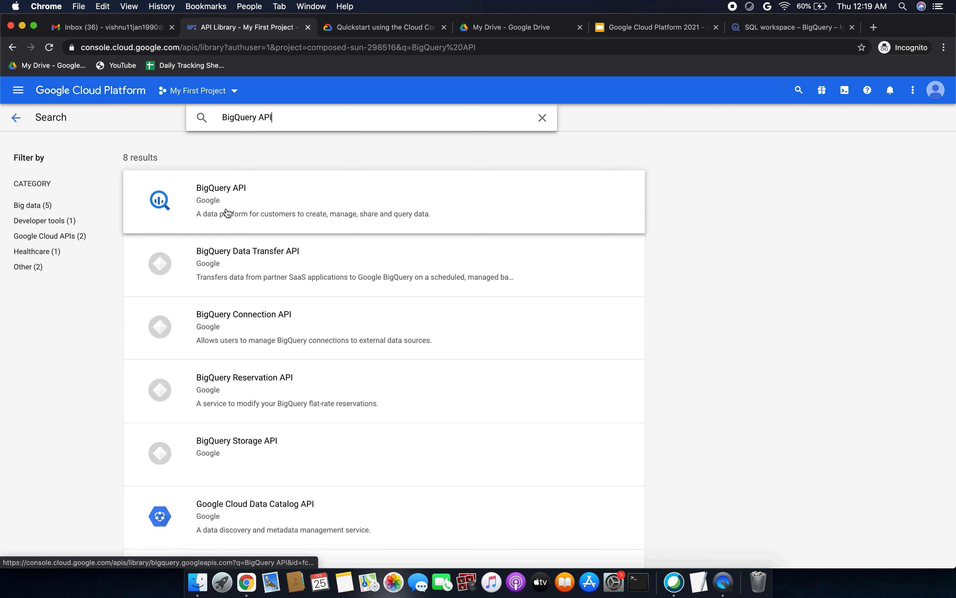
click(245, 188)
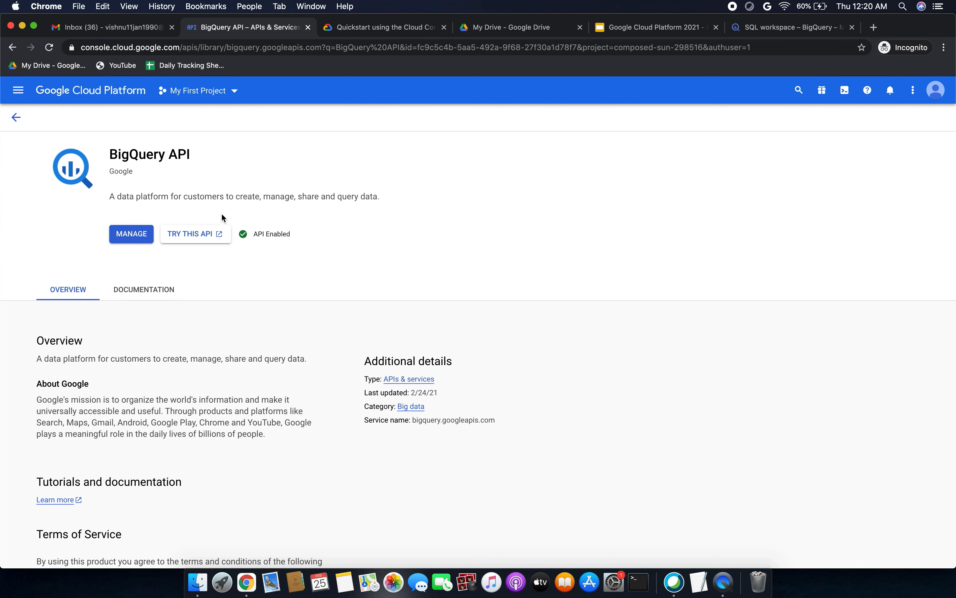
drag(257, 234, 293, 233)
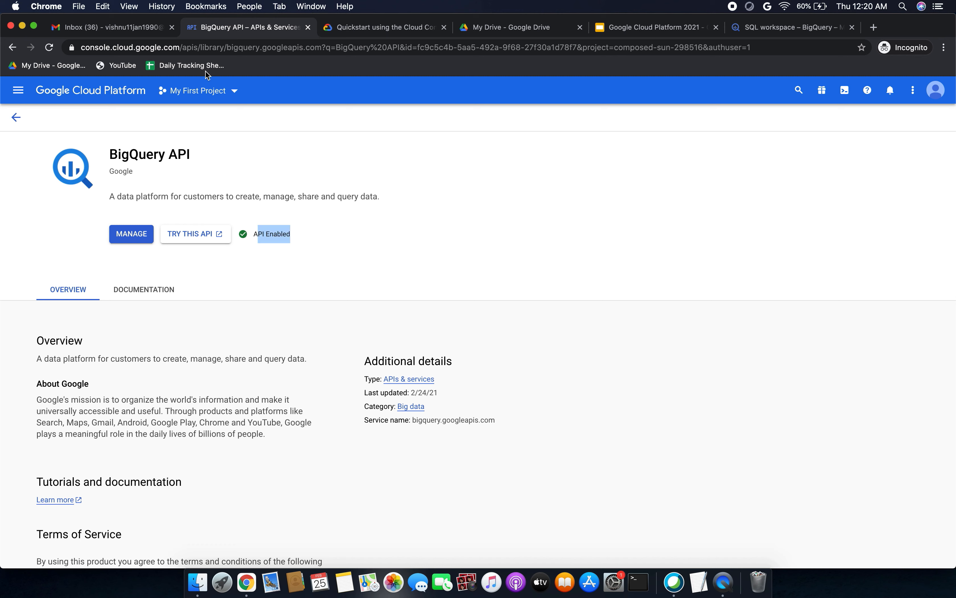
- Leave the API Library and open the BigQuery SQL workspace
click(17, 117)
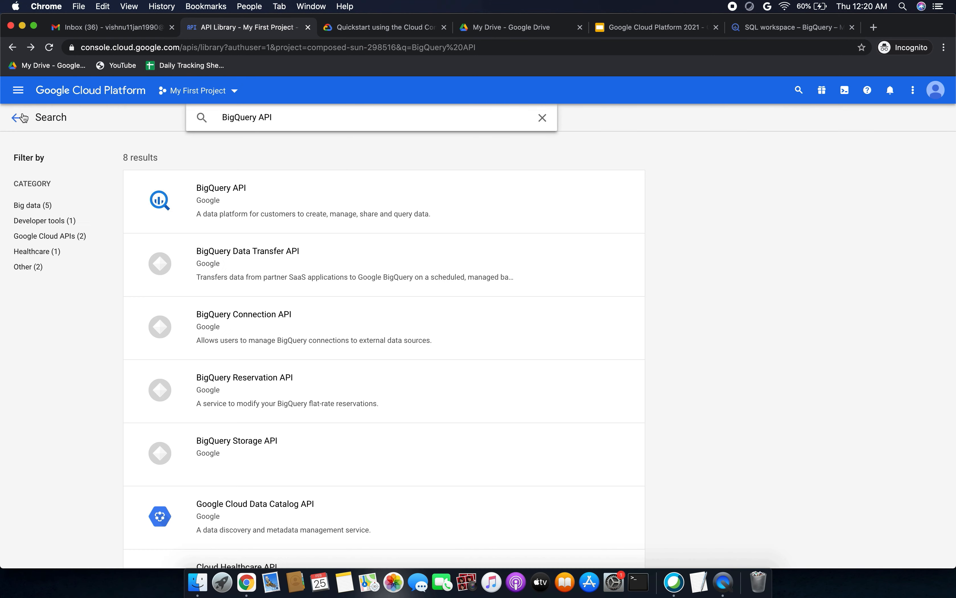
click(17, 118)
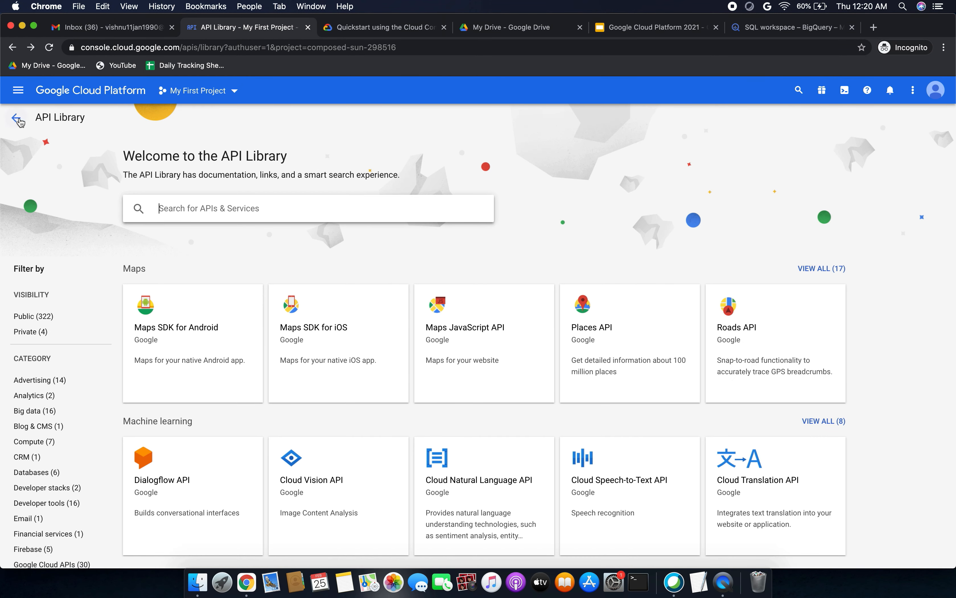
click(18, 92)
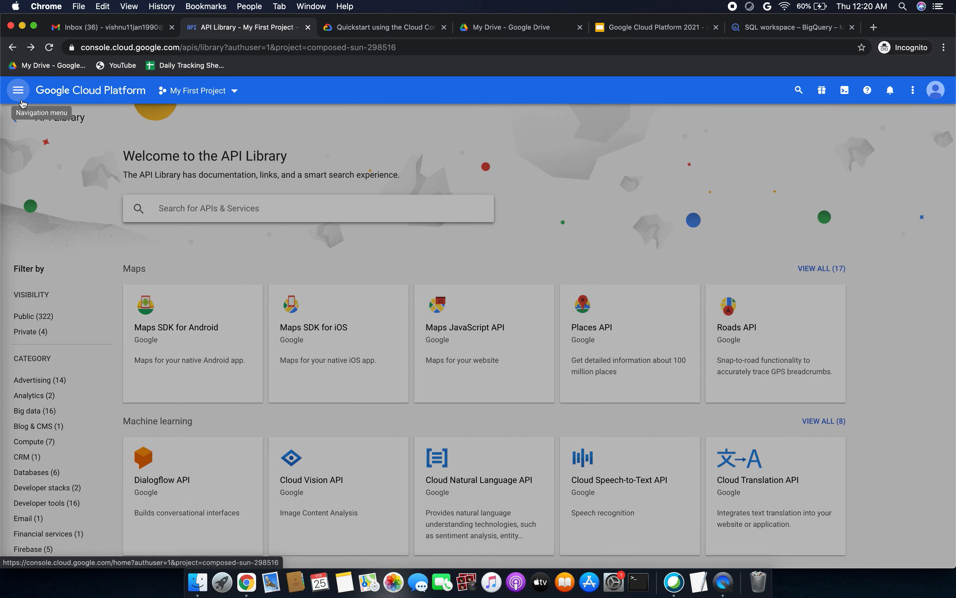
scroll(84, 420, down, 5)
scroll(83, 420, down, 10)
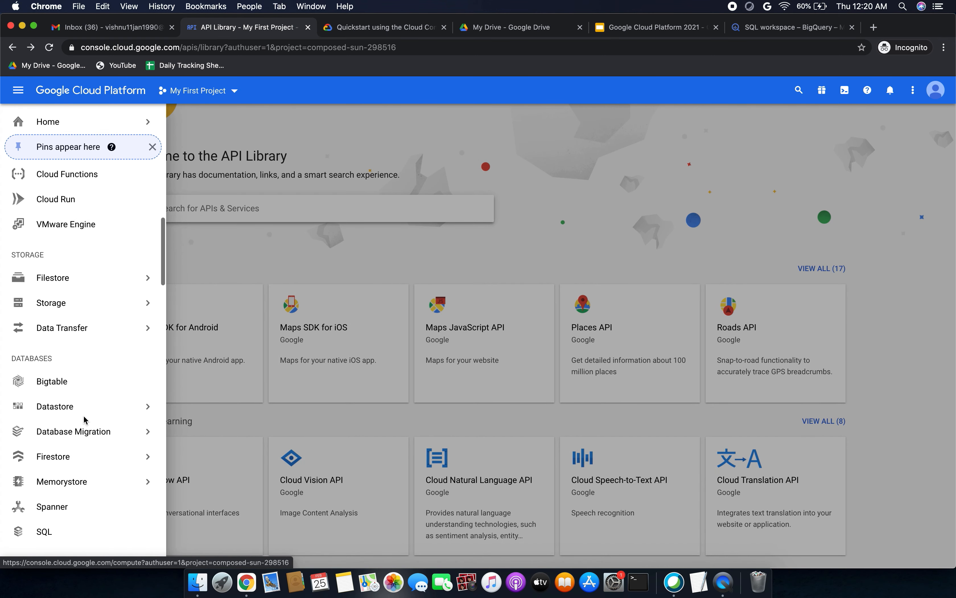
scroll(84, 420, down, 10)
scroll(83, 419, down, 8)
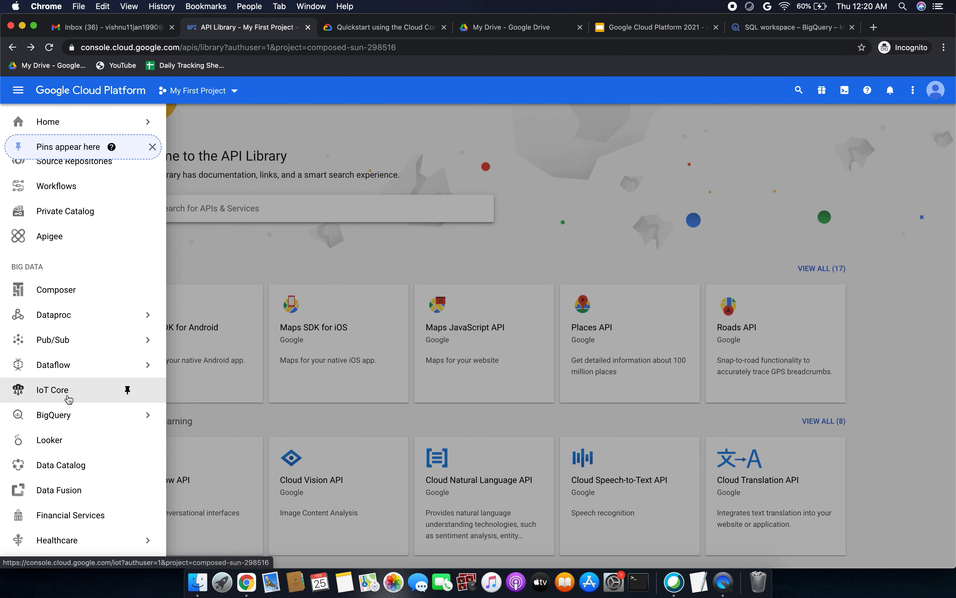
click(59, 413)
click(378, 31)
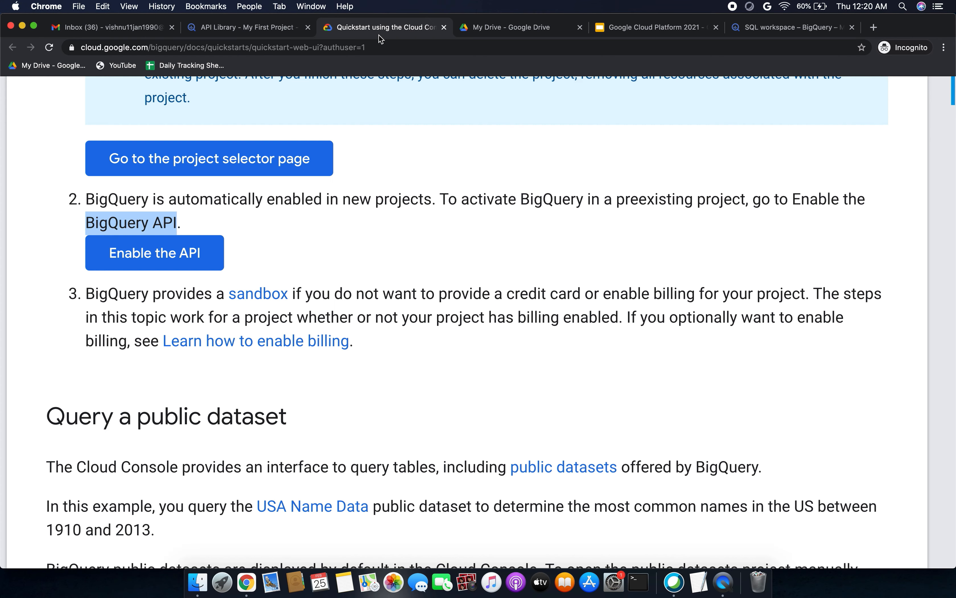
scroll(380, 253, down, 5)
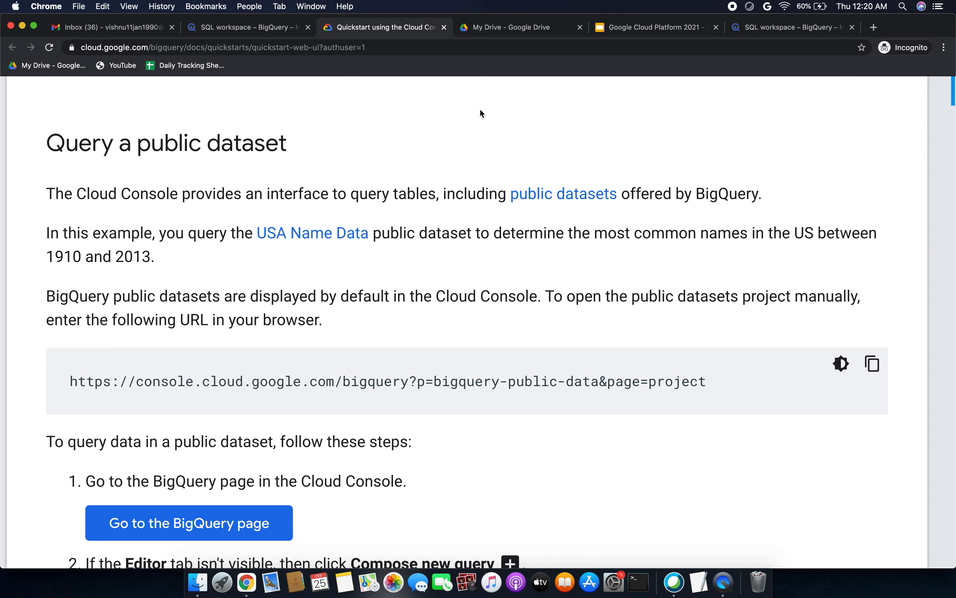
scroll(459, 255, down, 3)
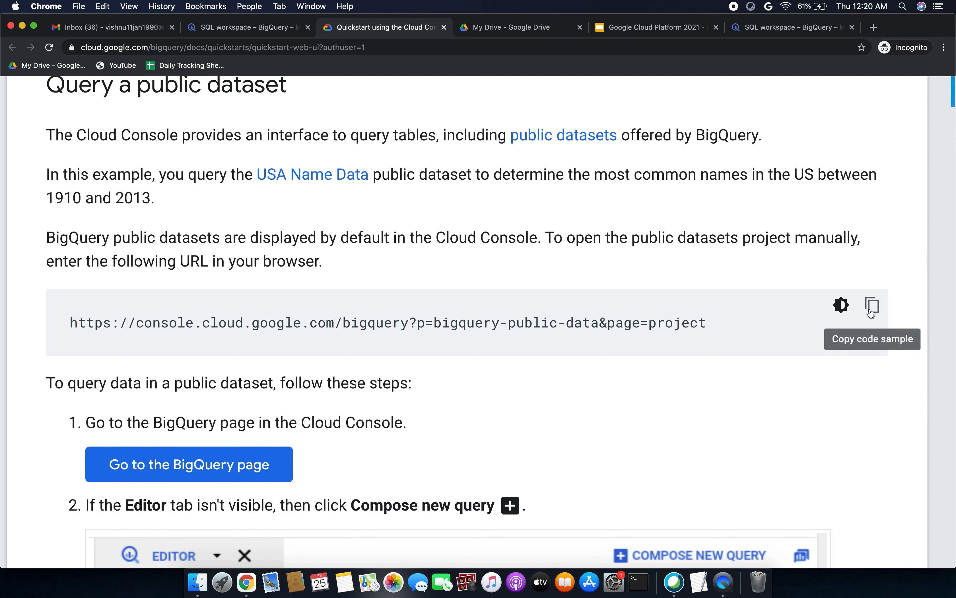
click(874, 27)
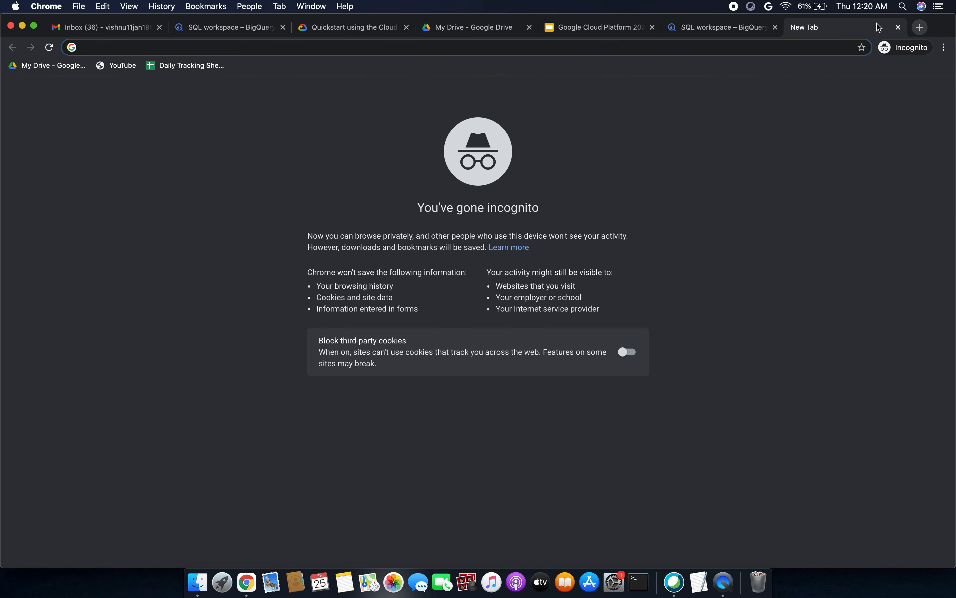
text(https://console.cloud.google.com/bigquery?p=bigquery-public-data&page=project)
key(Return)
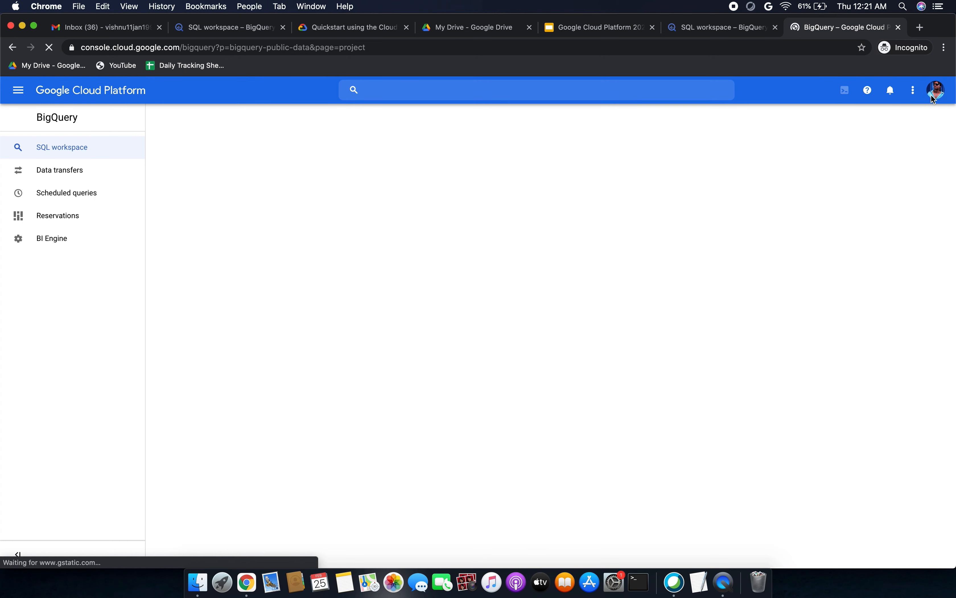
click(934, 91)
click(829, 202)
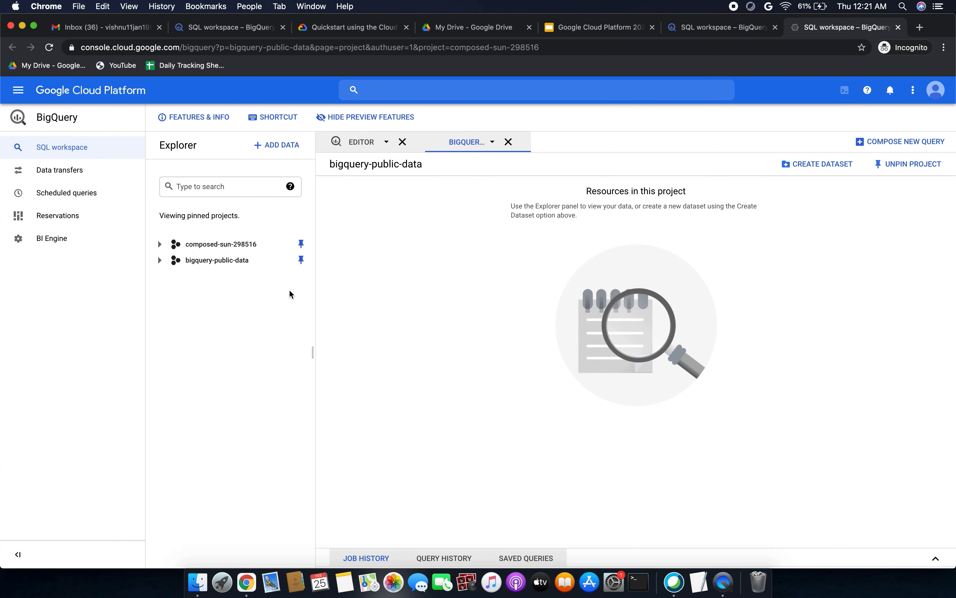
- Expand the bigquery-public-data project in the Explorer and browse its datasets
click(160, 261)
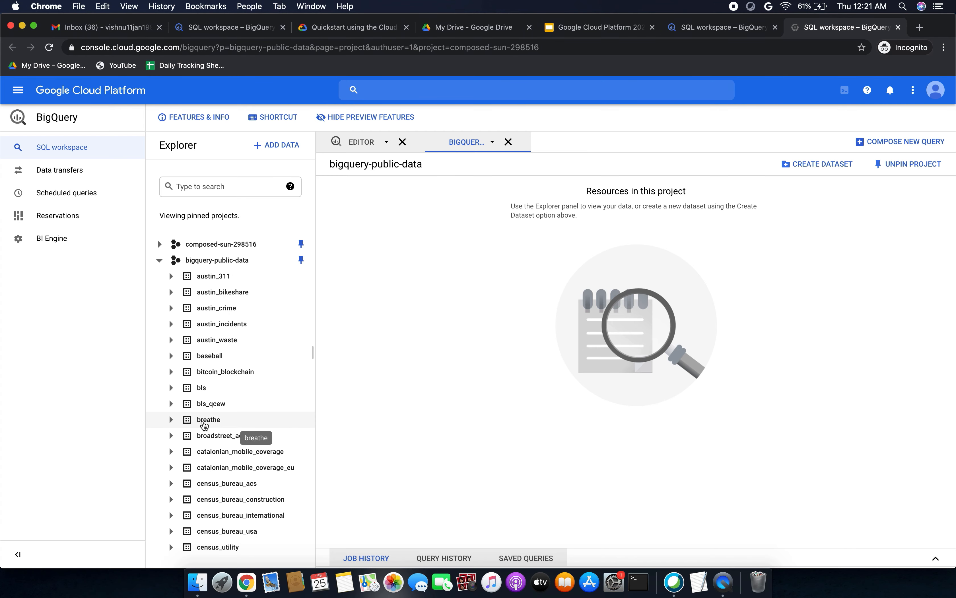
scroll(250, 391, down, 3)
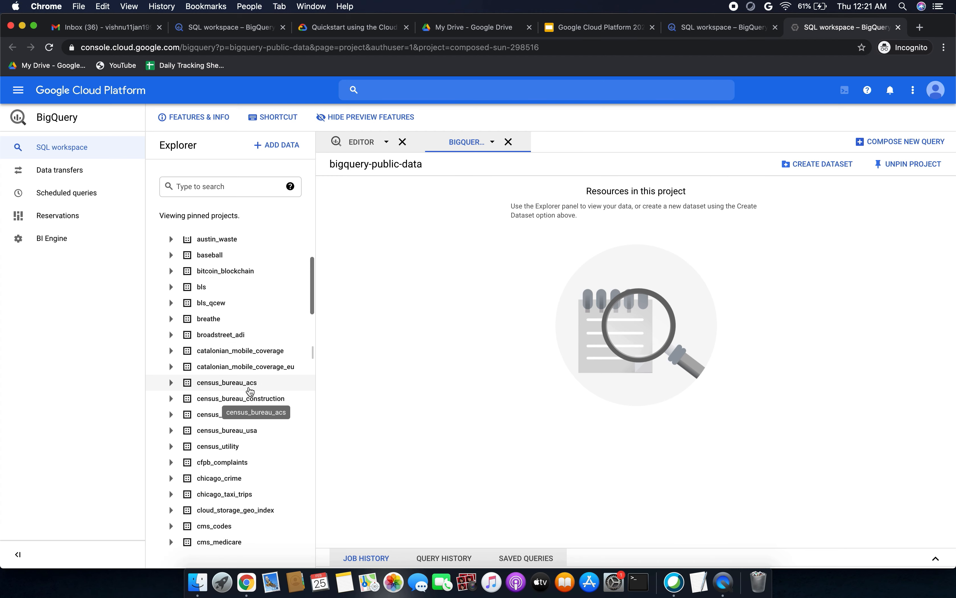
scroll(250, 391, down, 4)
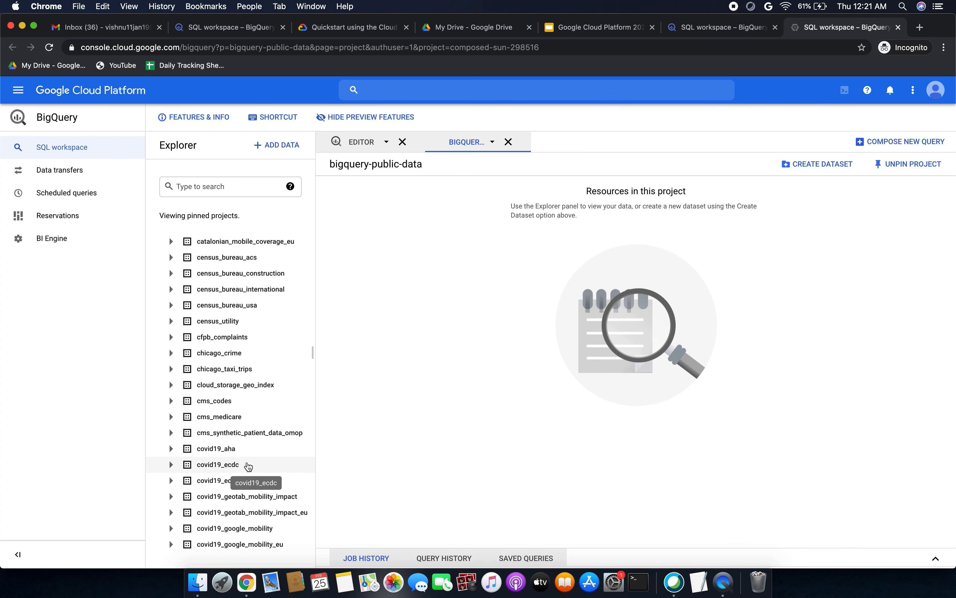
scroll(247, 466, up, 5)
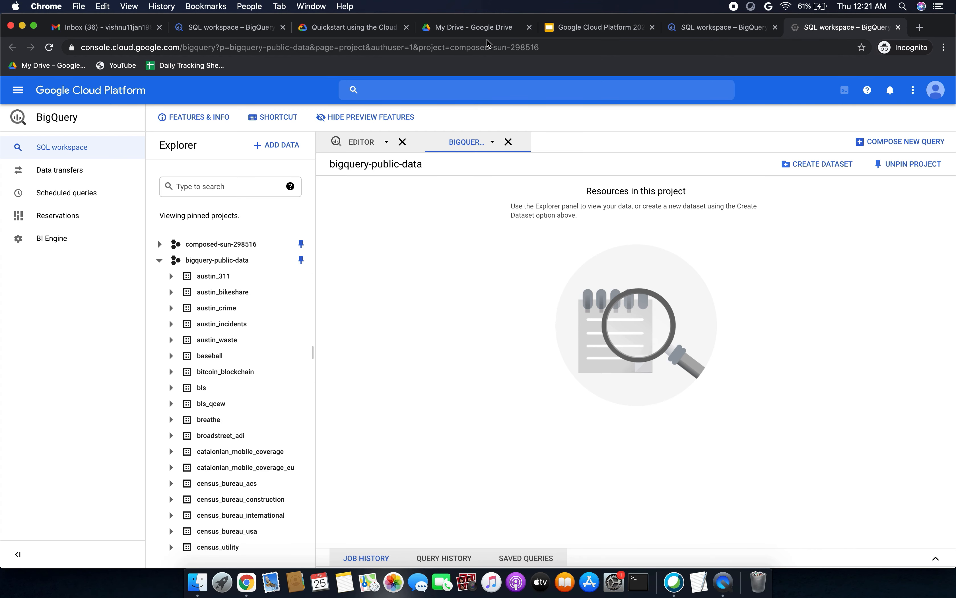
- Read the quickstart's instructions about the query editor and check that the editor is open in the original BigQuery workspace
click(357, 27)
scroll(383, 271, down, 9)
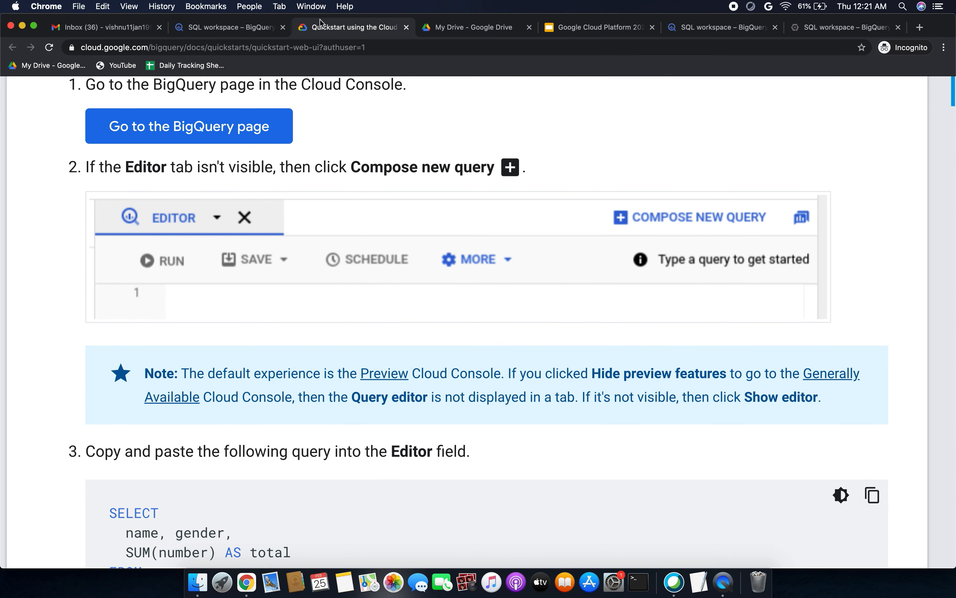
click(217, 31)
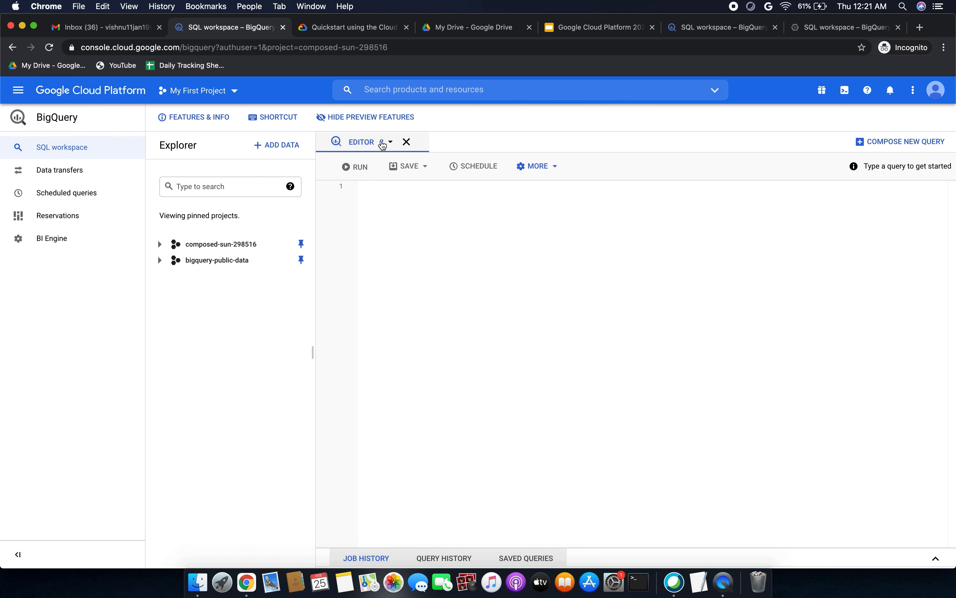
- Copy the quickstart's sample query on bigquery-public-data.usa_names.usa_1910_2013 and paste it into the empty BigQuery editor
click(355, 29)
scroll(391, 291, down, 5)
scroll(393, 296, down, 4)
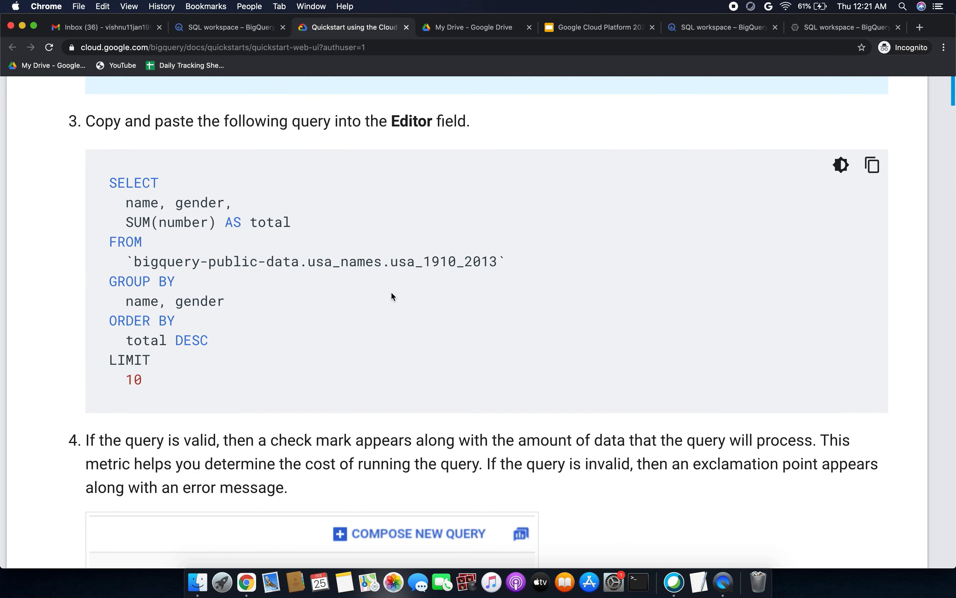
click(873, 164)
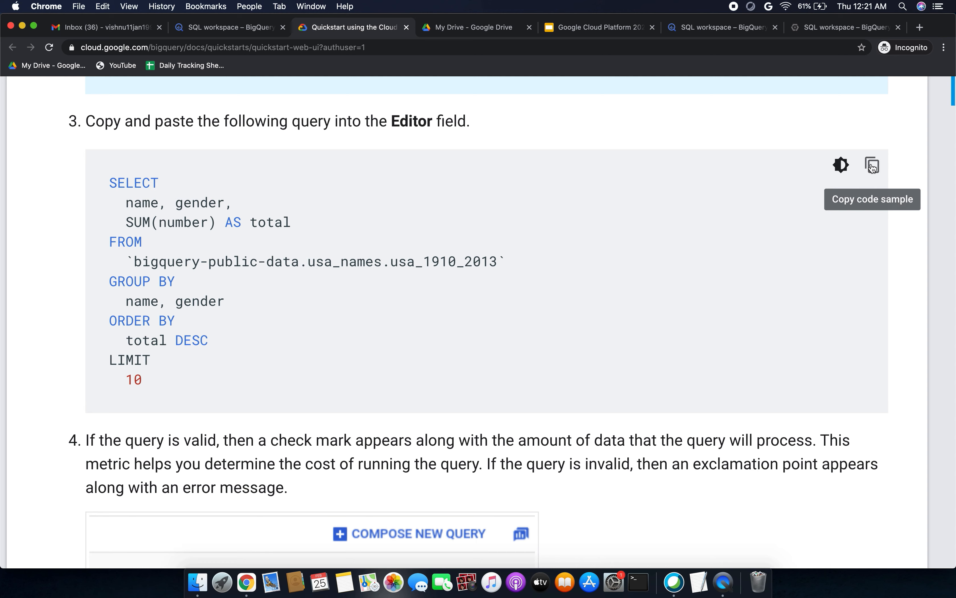
click(239, 26)
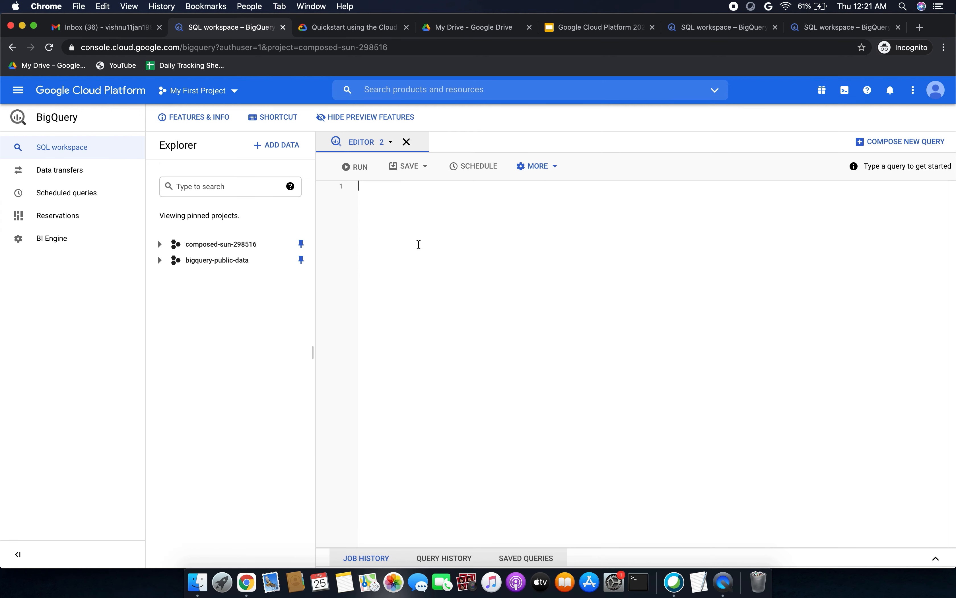
key(super+v)
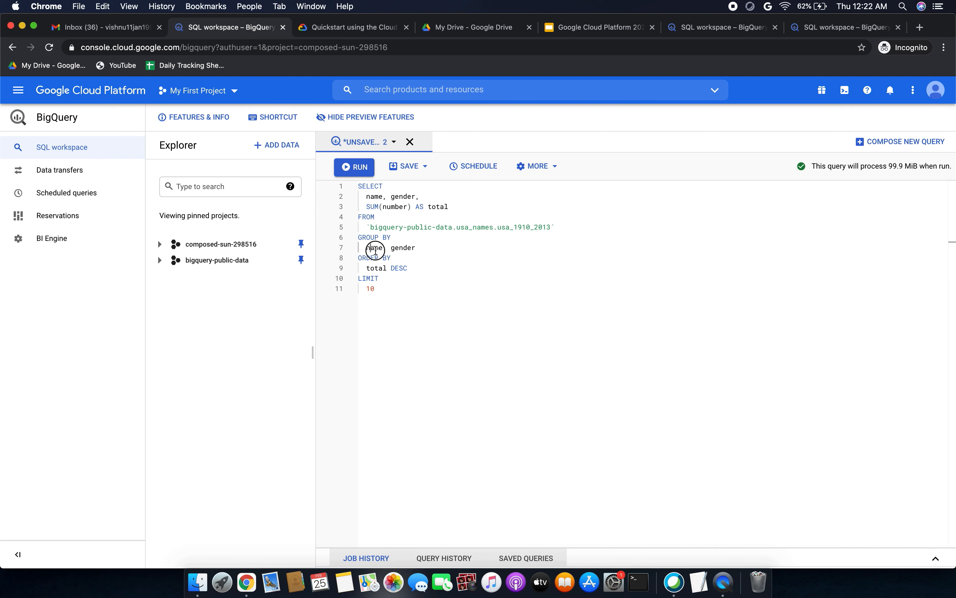
- Review the pasted query's GROUP BY, ORDER BY and LIMIT clauses and its usa_names.usa_1910_2013 source table
drag(371, 247, 407, 269)
click(423, 268)
click(387, 283)
drag(374, 228, 548, 228)
click(458, 229)
click(500, 229)
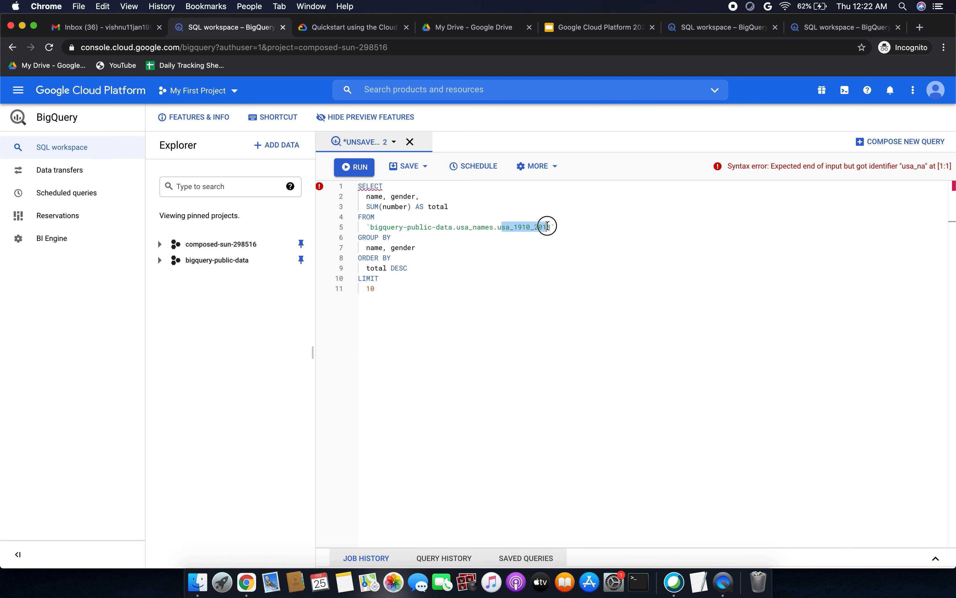
drag(457, 228, 534, 229)
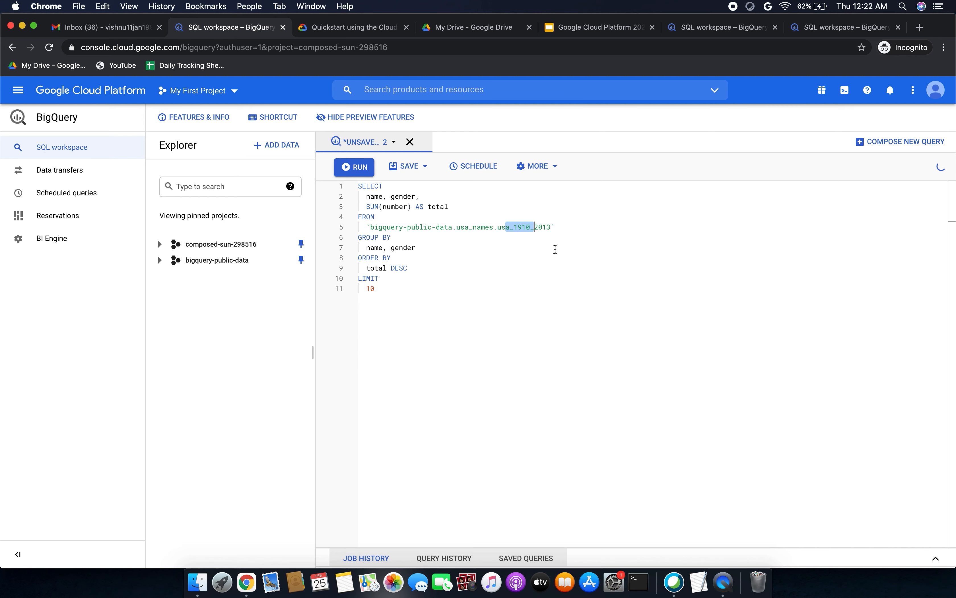
click(419, 304)
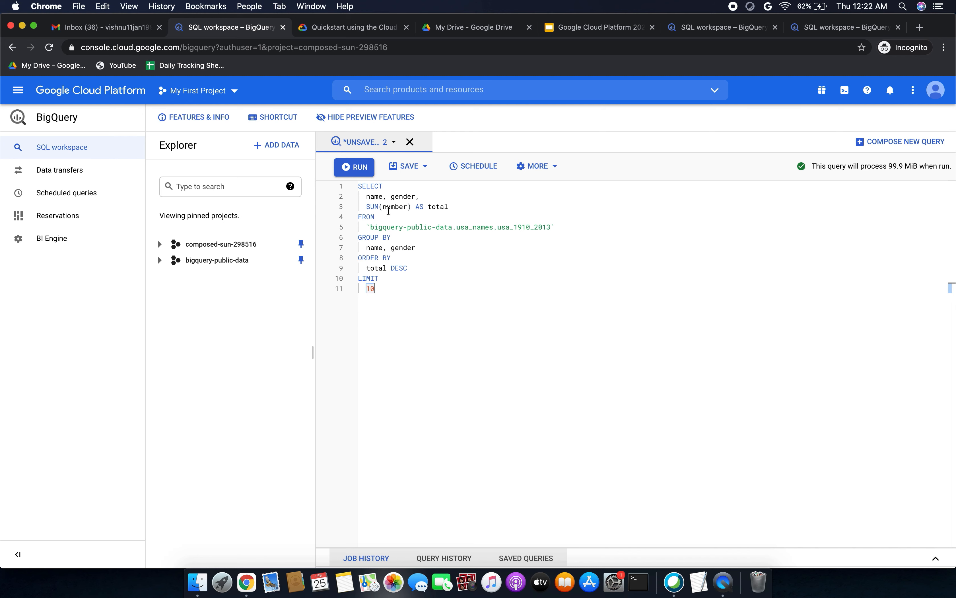
- Run the usa_names query and review the name, gender and total columns of its results
click(355, 167)
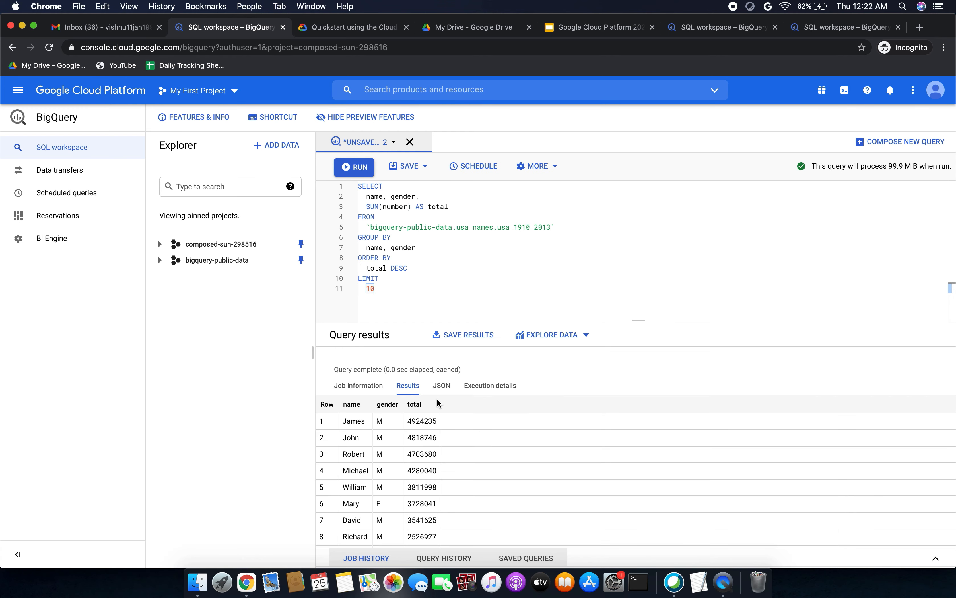
scroll(491, 416, down, 1)
scroll(491, 416, up, 1)
scroll(492, 416, down, 2)
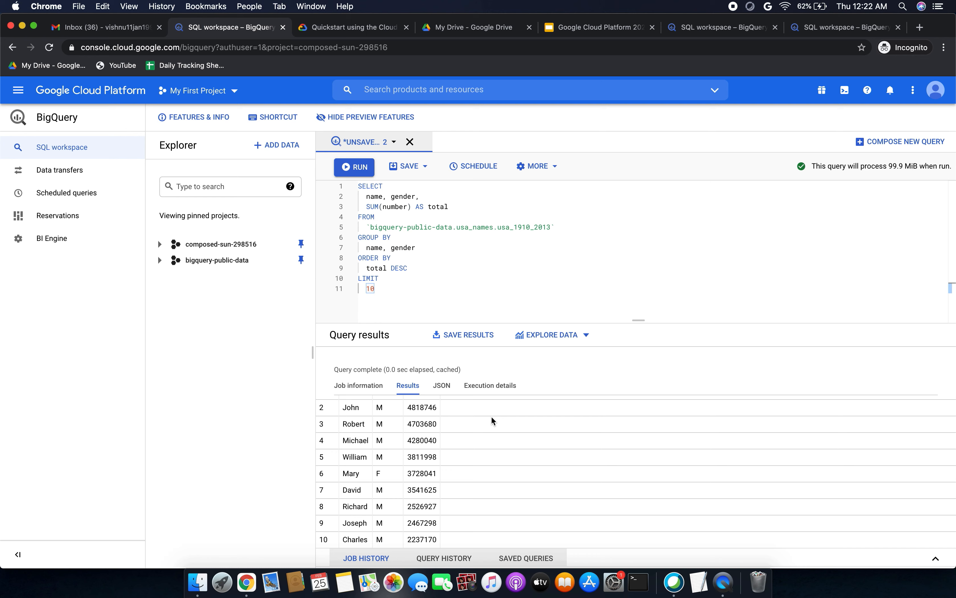
scroll(492, 416, up, 2)
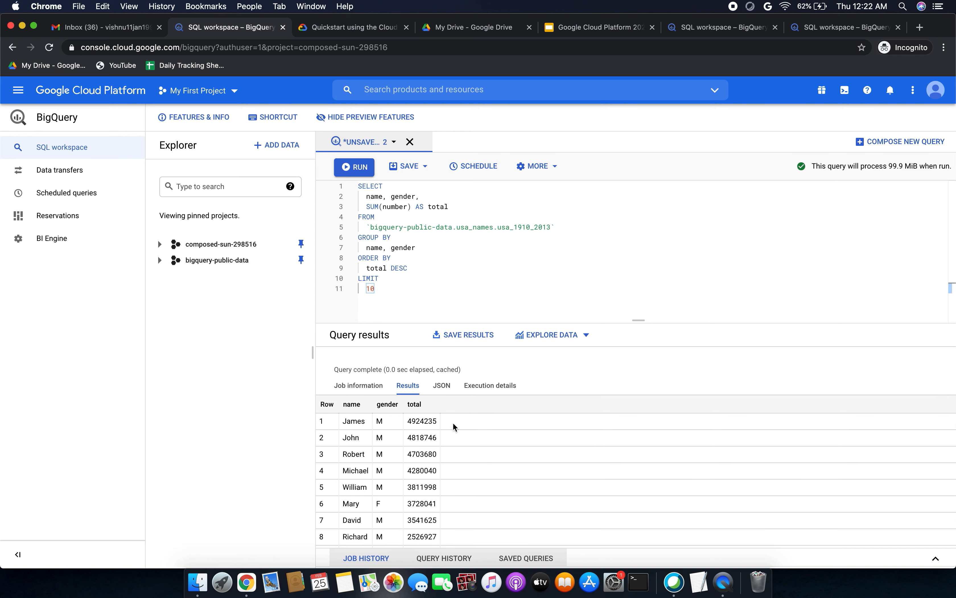
scroll(451, 425, down, 2)
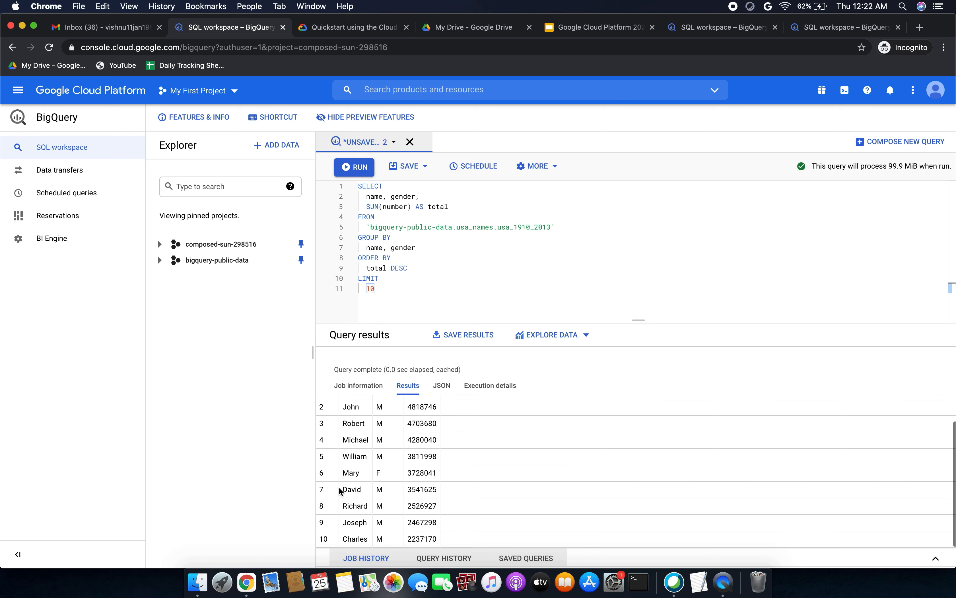
scroll(391, 471, up, 2)
scroll(391, 469, down, 2)
- Return to the quickstart and start downloading the baby names zip file from its Download the data section
click(371, 30)
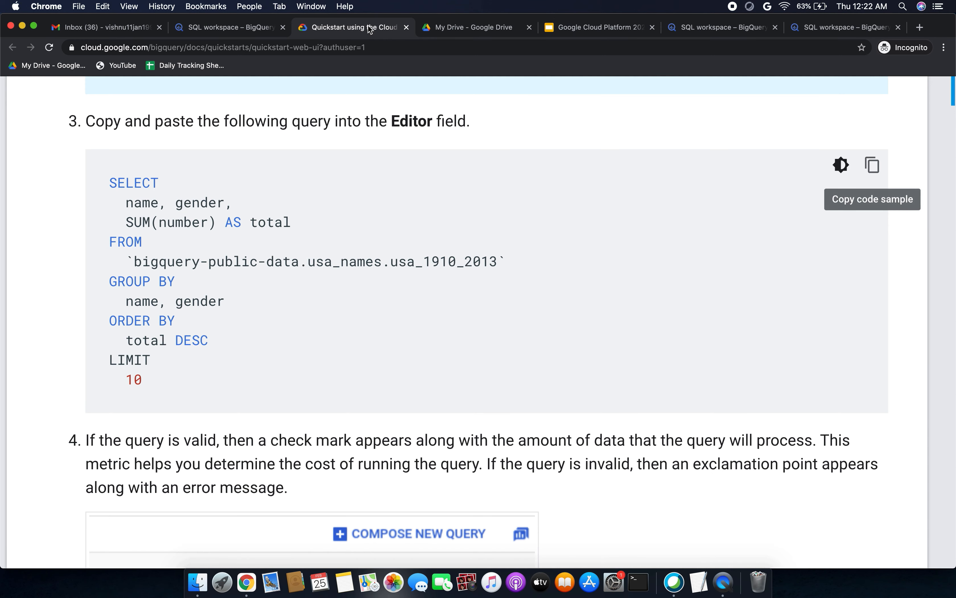
scroll(350, 354, down, 5)
scroll(350, 354, down, 10)
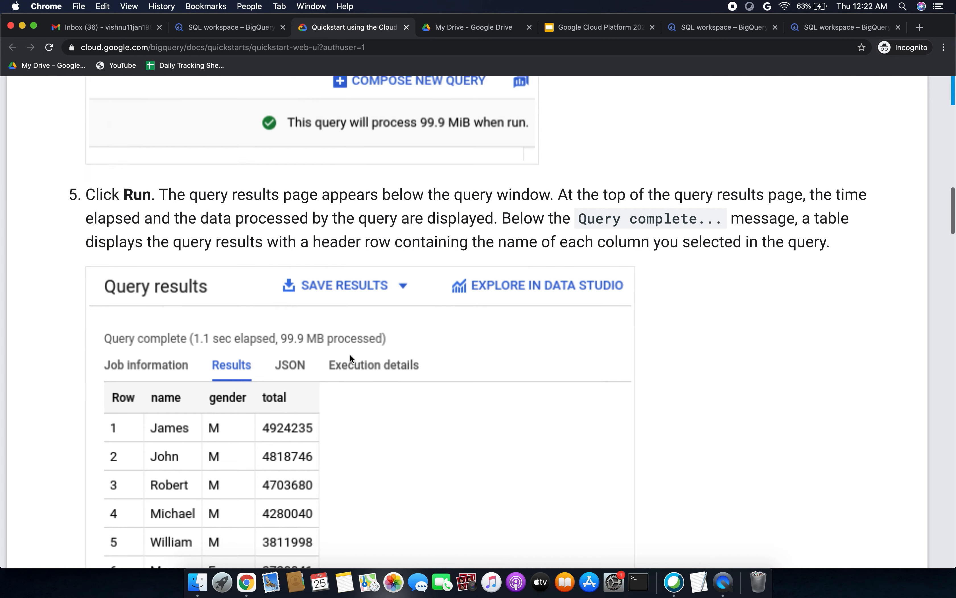
scroll(350, 356, down, 2)
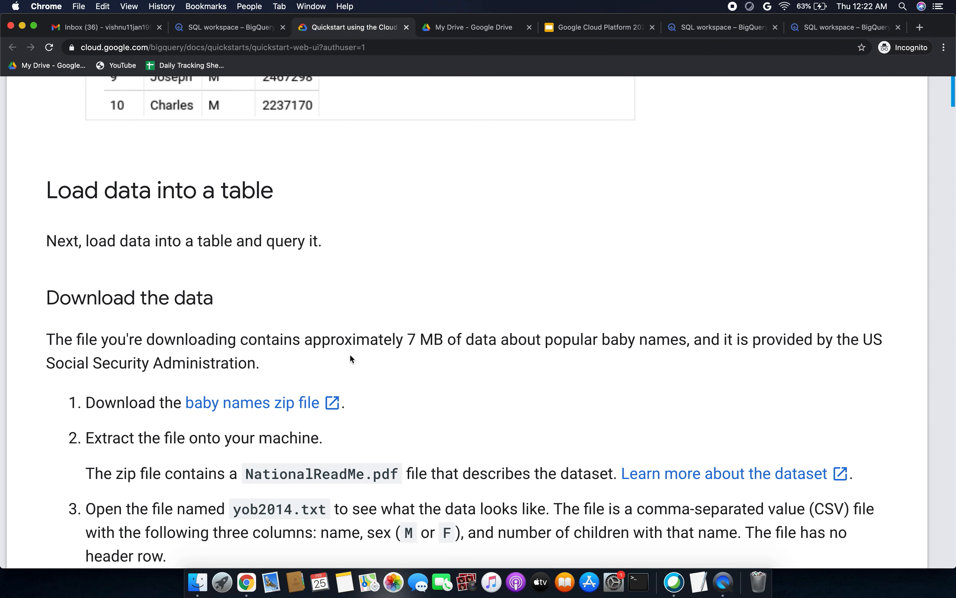
scroll(350, 354, down, 3)
scroll(350, 354, down, 3)
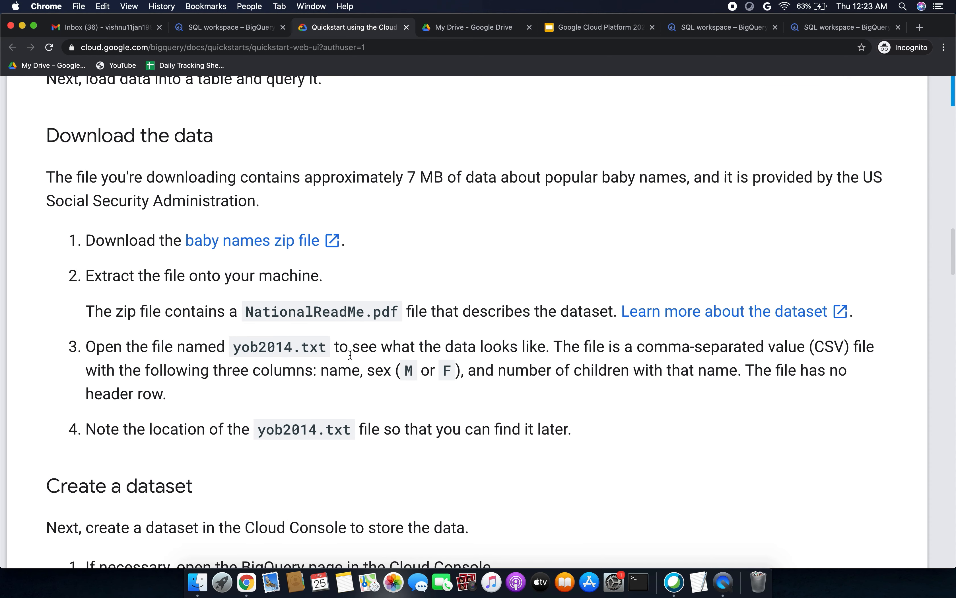
scroll(350, 355, down, 1)
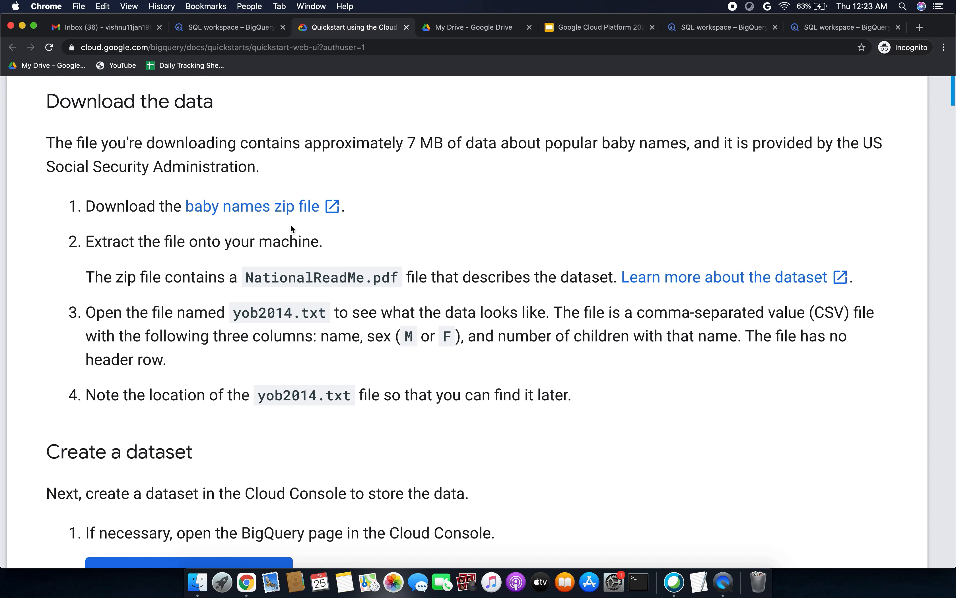
right_click(282, 214)
click(291, 214)
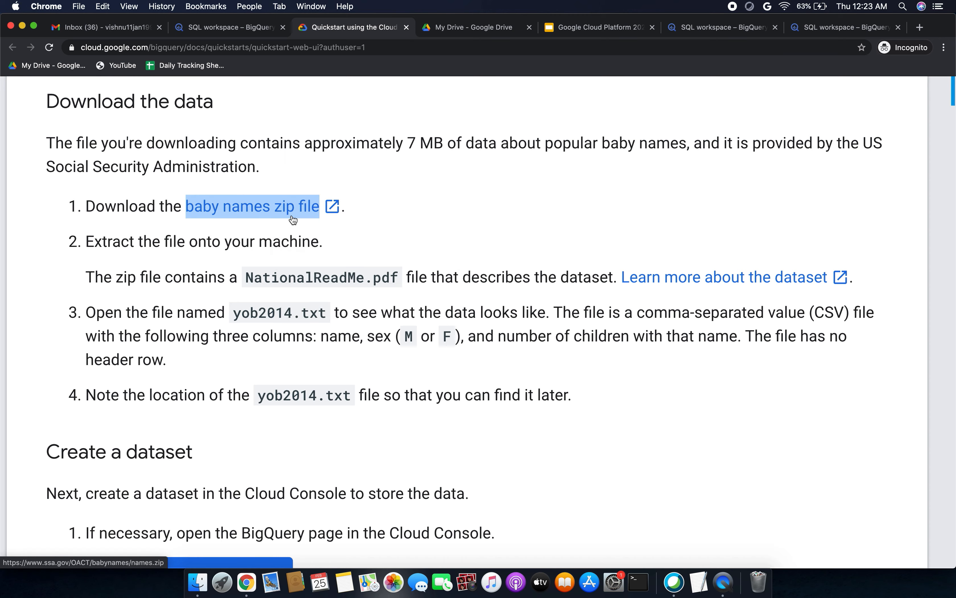
click(404, 29)
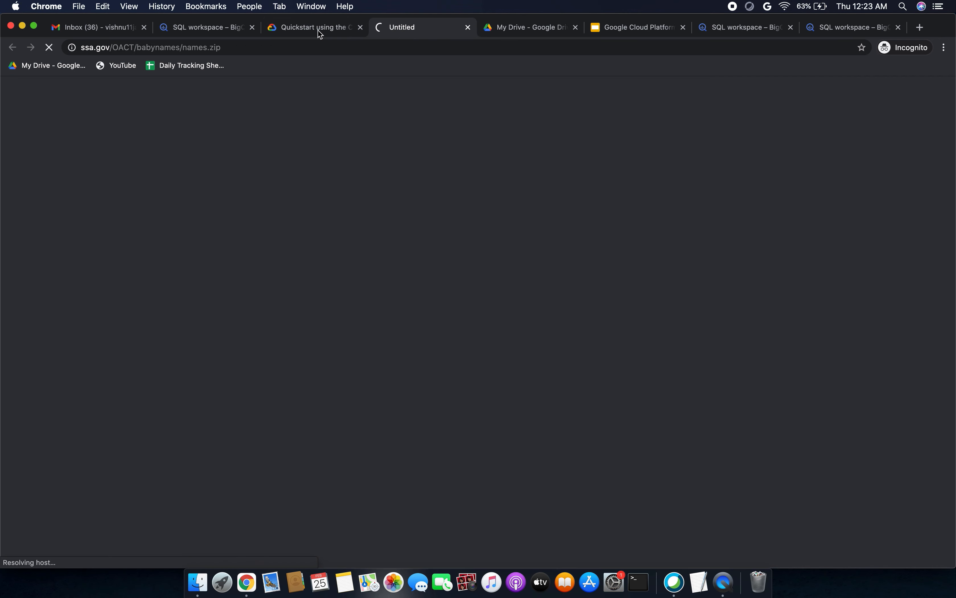
click(319, 31)
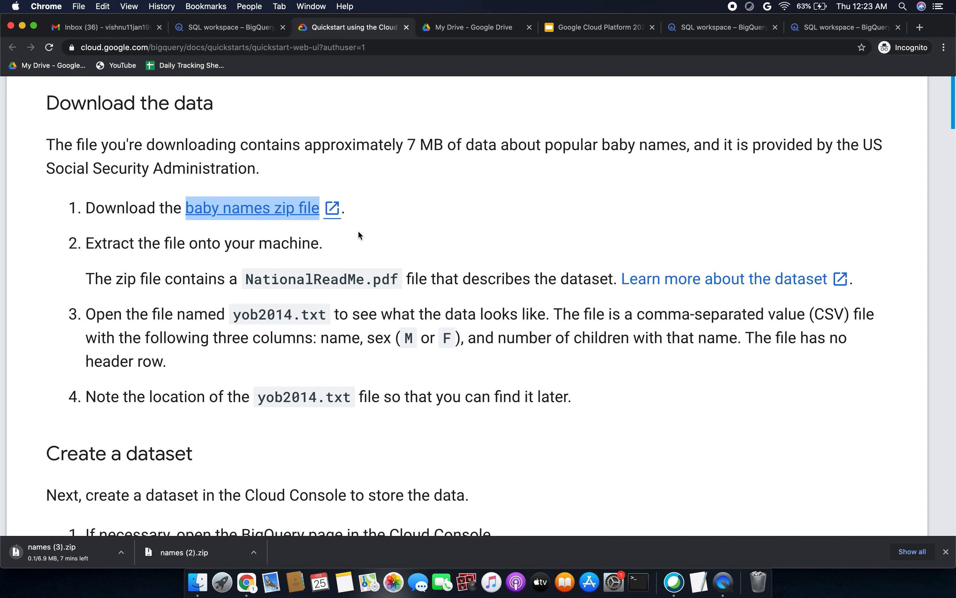
click(390, 215)
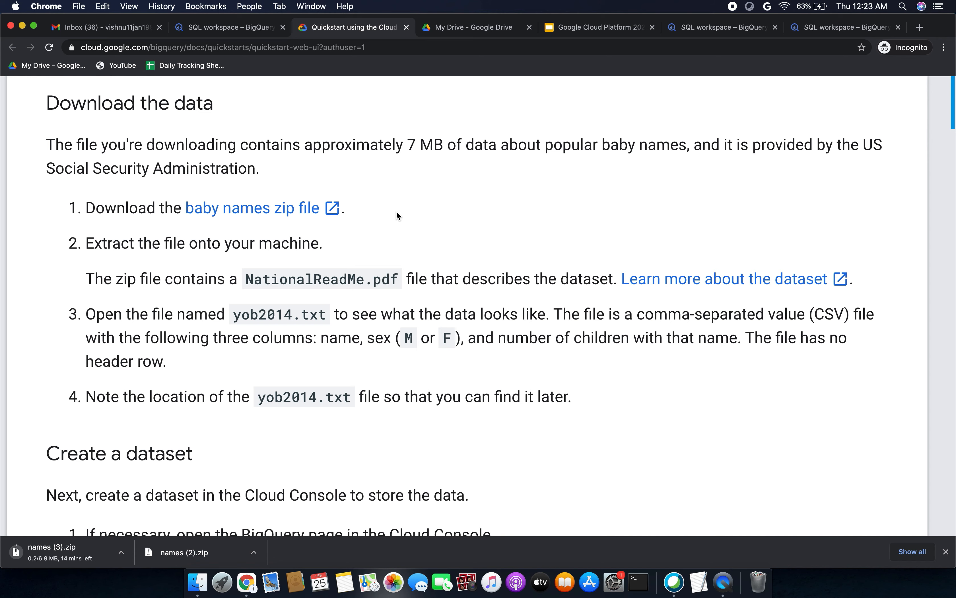
- Extract the already downloaded names (2).zip in the Downloads folder and open the resulting names (2) folder
scroll(397, 234, down, 2)
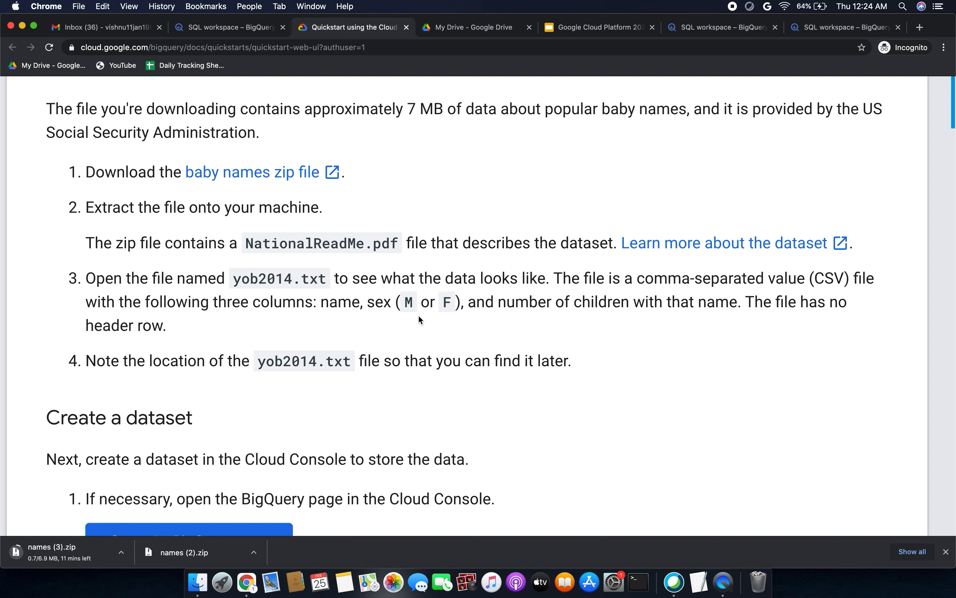
scroll(420, 319, down, 3)
scroll(419, 316, down, 3)
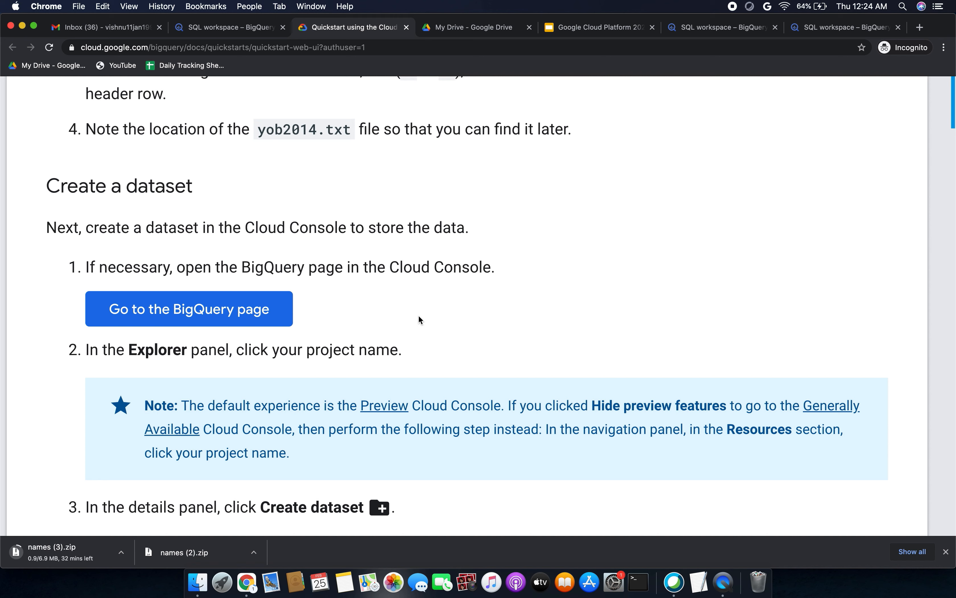
click(254, 552)
click(277, 540)
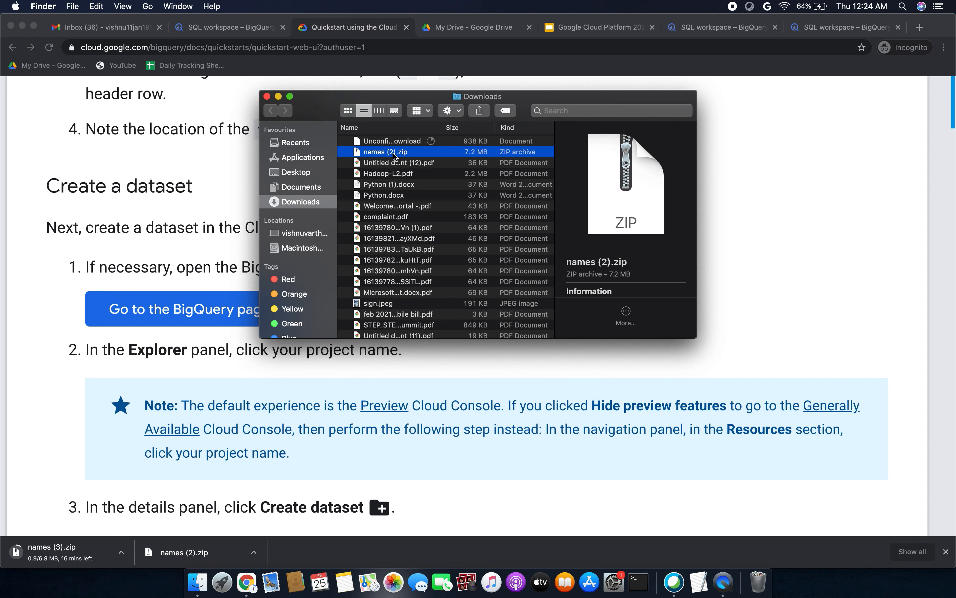
double_click(395, 154)
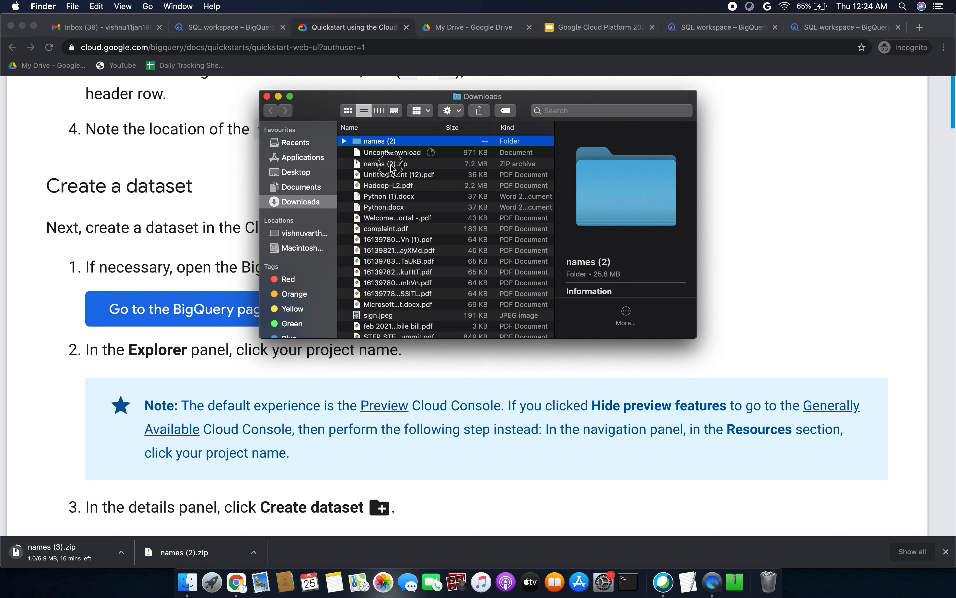
click(393, 166)
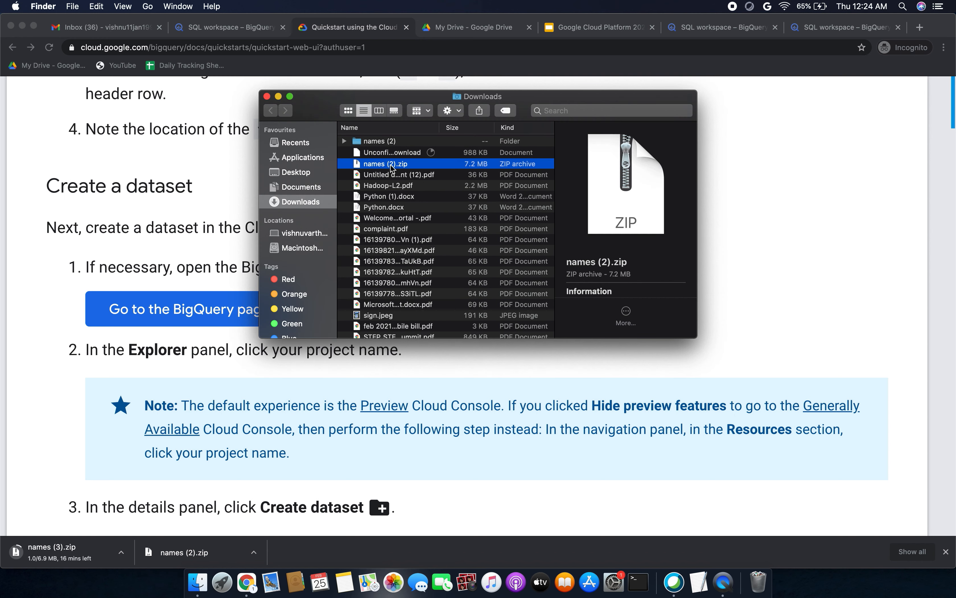
click(393, 142)
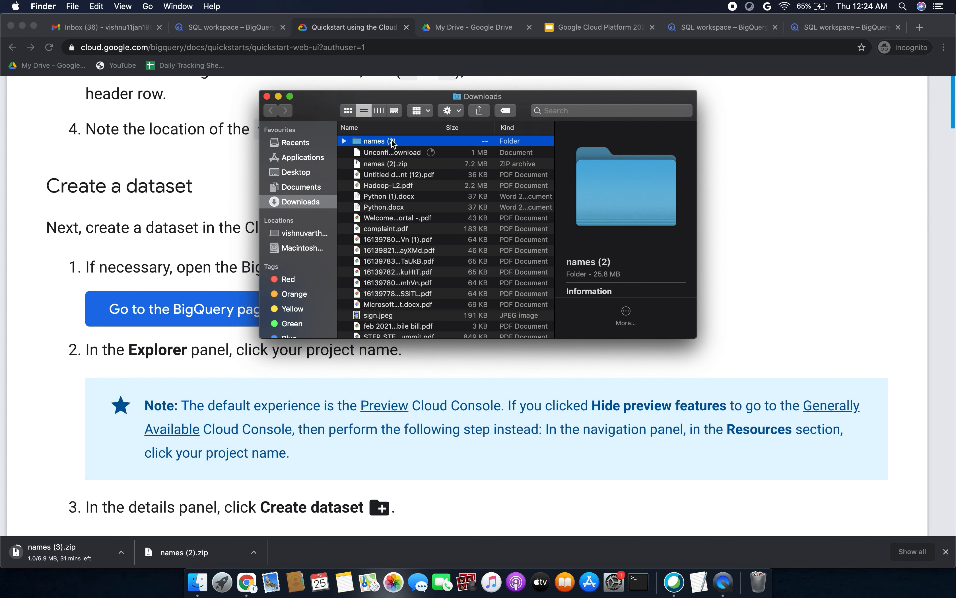
double_click(394, 142)
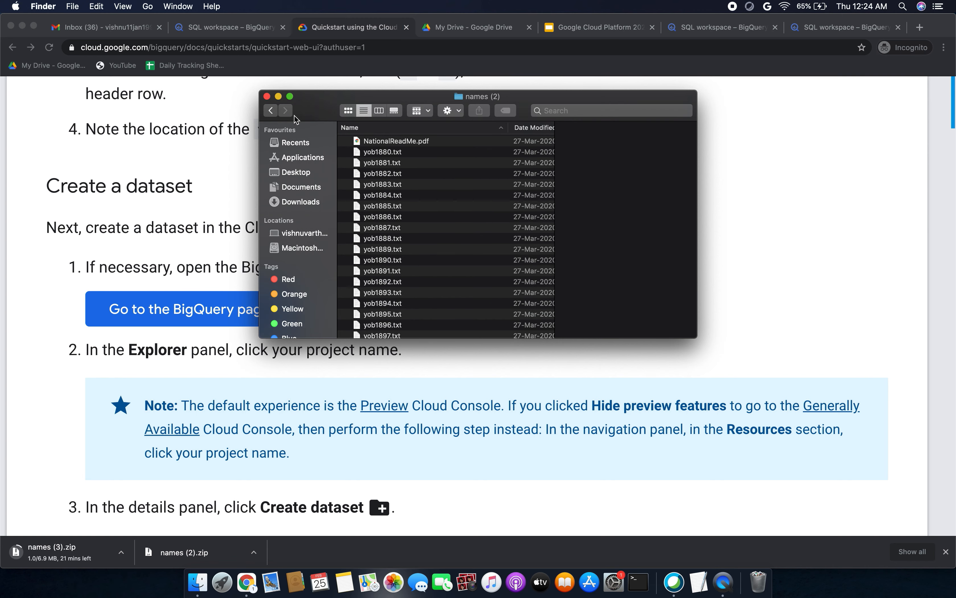
- Return to the quickstart and check which extracted data file its instructions say to open
click(207, 163)
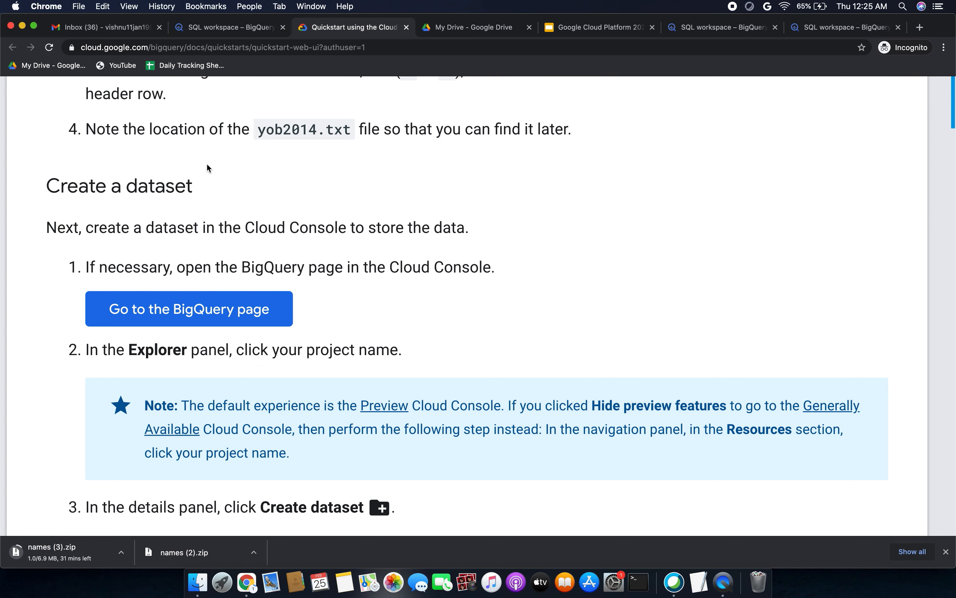
scroll(242, 142, up, 6)
drag(160, 229, 289, 233)
scroll(291, 233, down, 3)
drag(126, 186, 303, 162)
scroll(231, 186, down, 2)
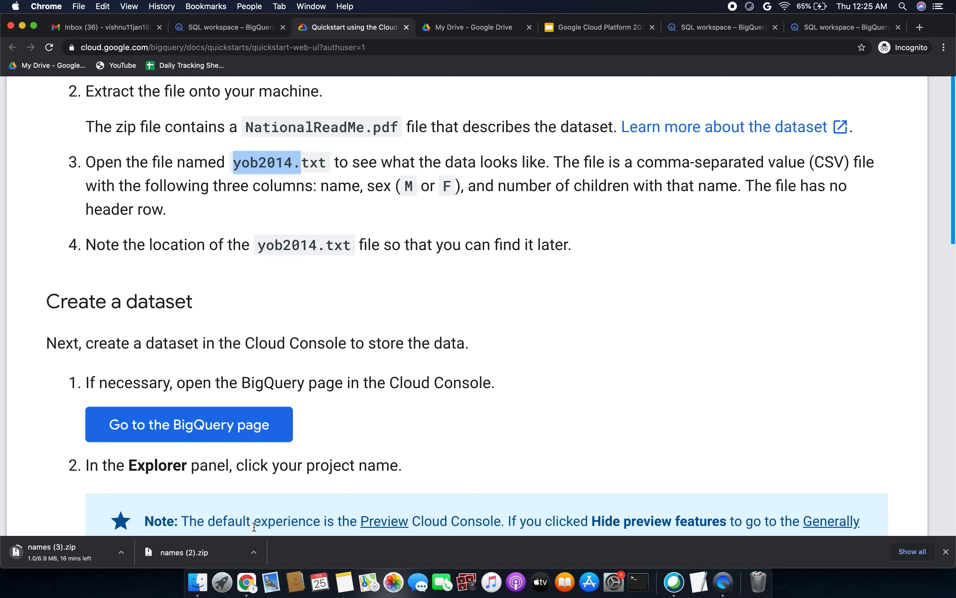
- Locate yob2014.txt in the extracted names (2) folder in Downloads and preview its contents
click(252, 552)
click(273, 539)
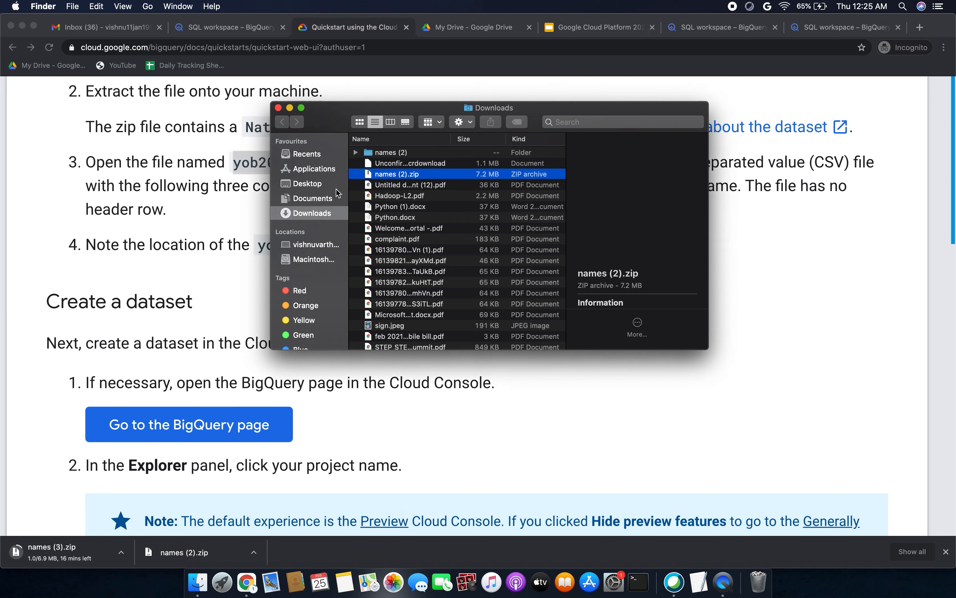
click(395, 154)
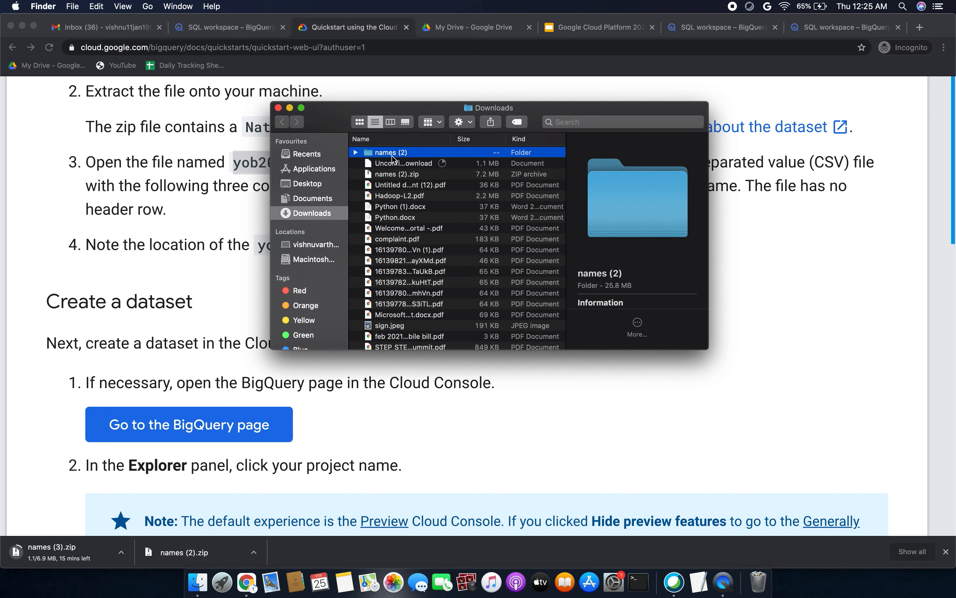
double_click(396, 153)
scroll(419, 241, down, 10)
scroll(418, 239, down, 15)
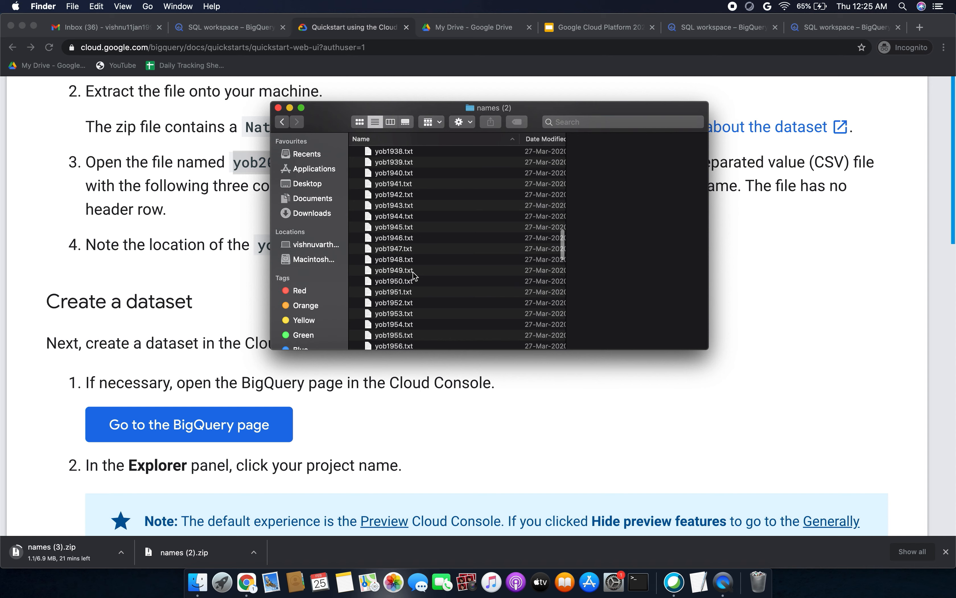
scroll(413, 285, down, 12)
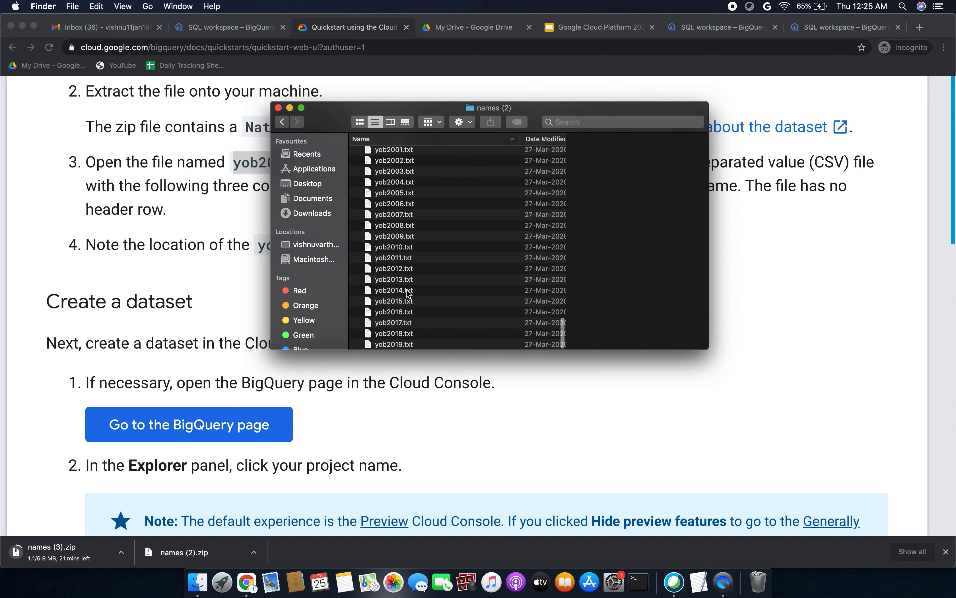
click(407, 291)
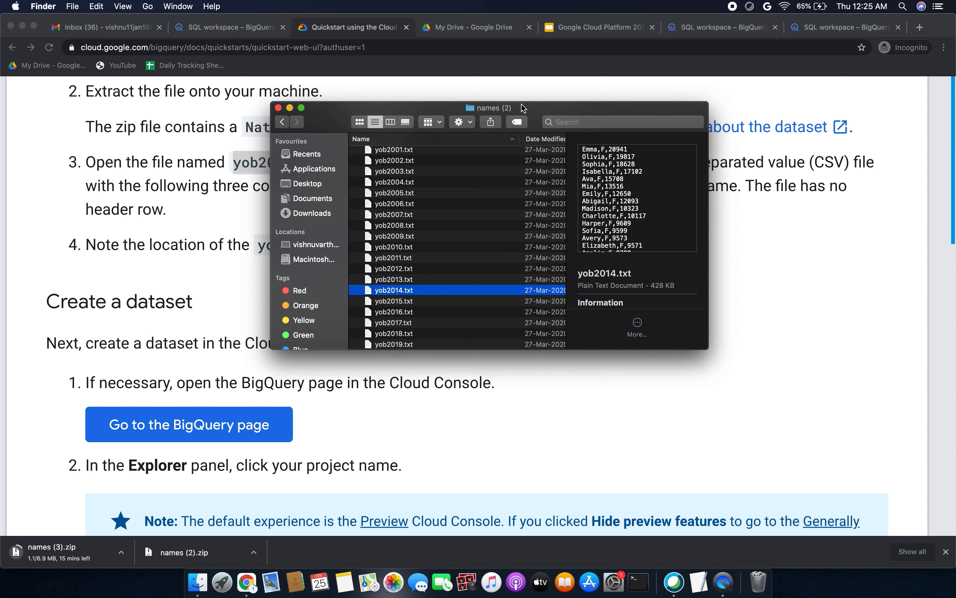
drag(523, 105, 557, 5)
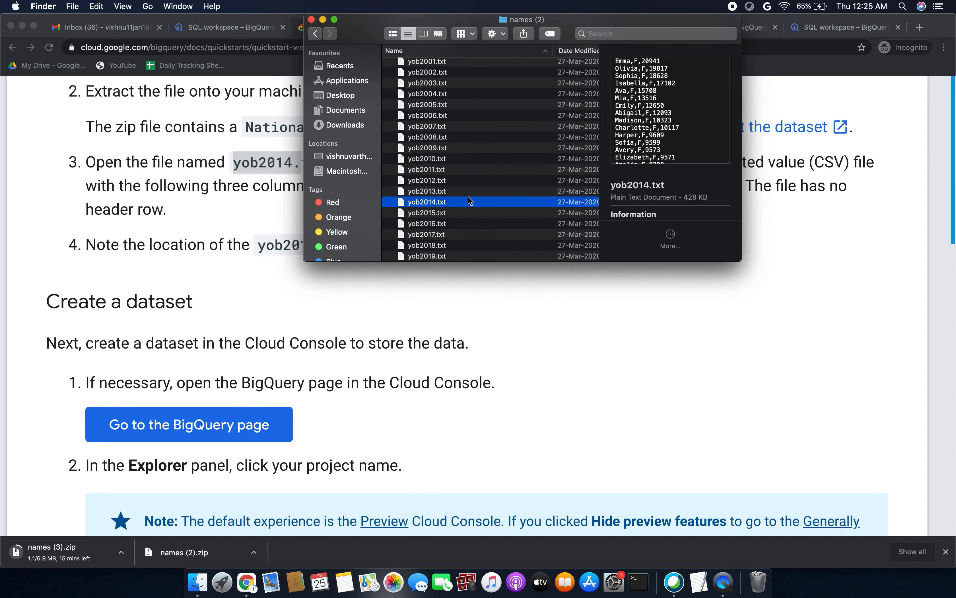
- Read the quickstart's Create a dataset instructions and compare them with the Explorer in the BigQuery workspace
click(356, 303)
scroll(357, 307, down, 5)
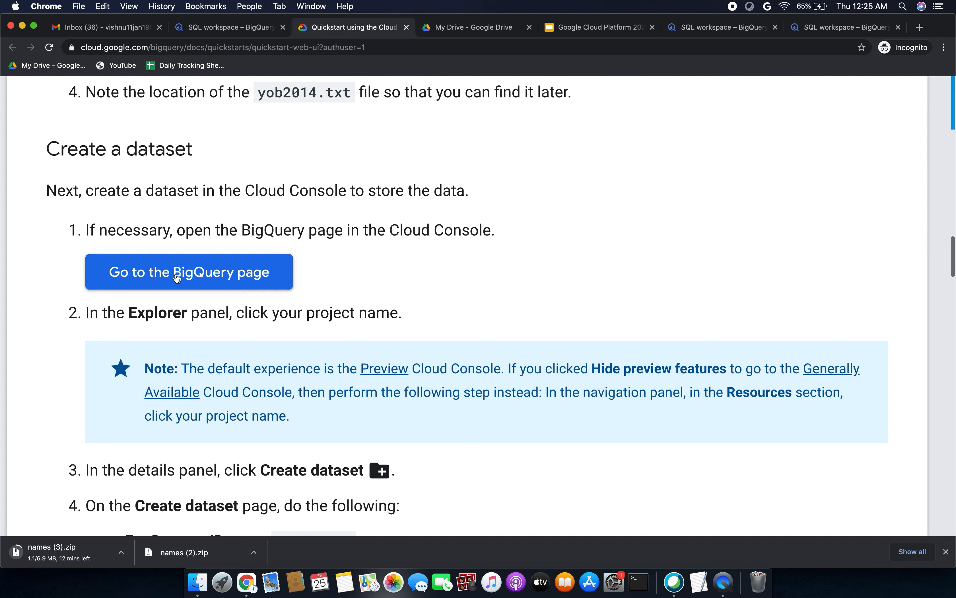
drag(158, 198, 233, 196)
scroll(235, 197, down, 2)
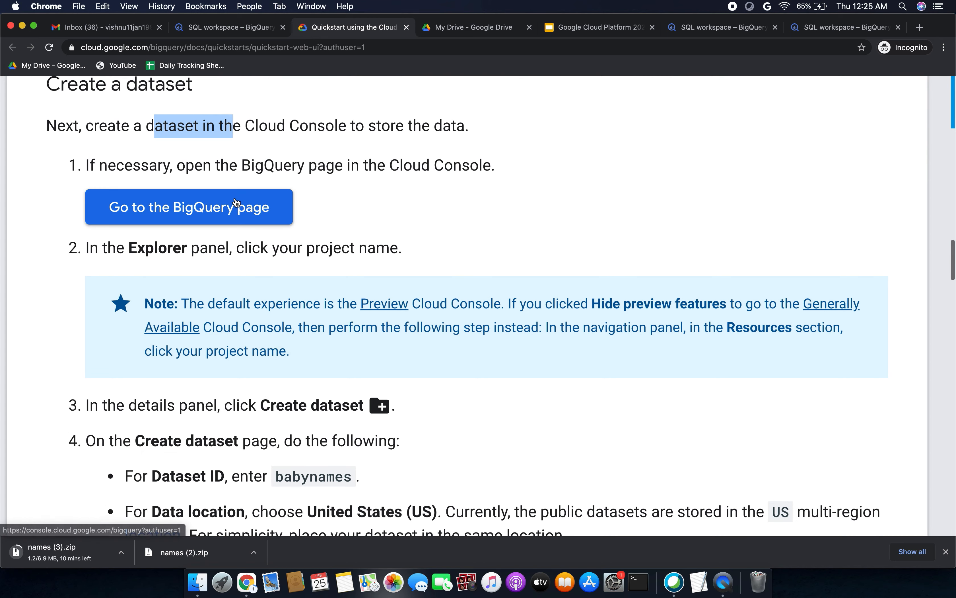
drag(186, 169, 275, 168)
drag(377, 158, 395, 157)
scroll(397, 159, down, 3)
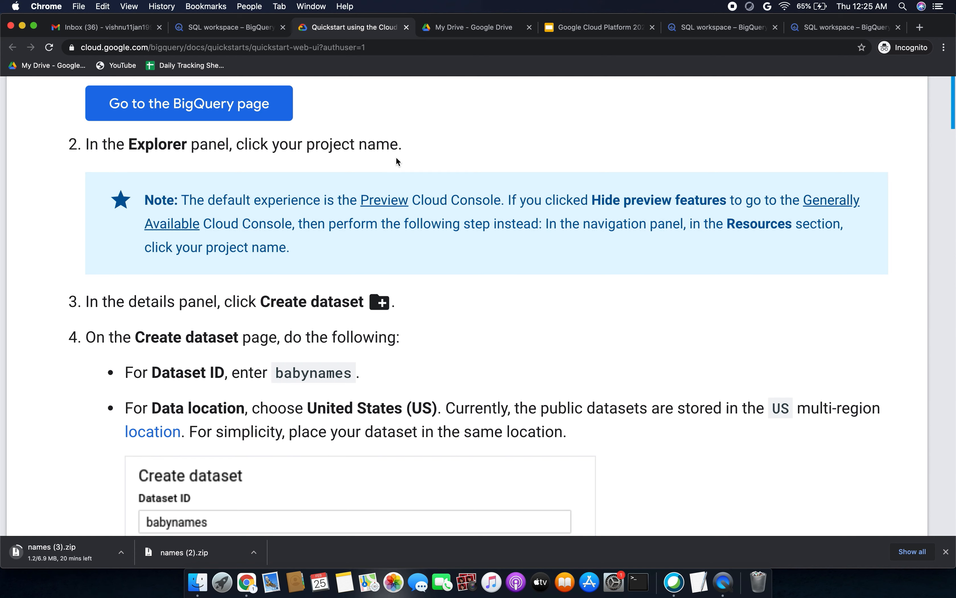
click(256, 147)
drag(256, 148, 369, 145)
scroll(369, 145, down, 3)
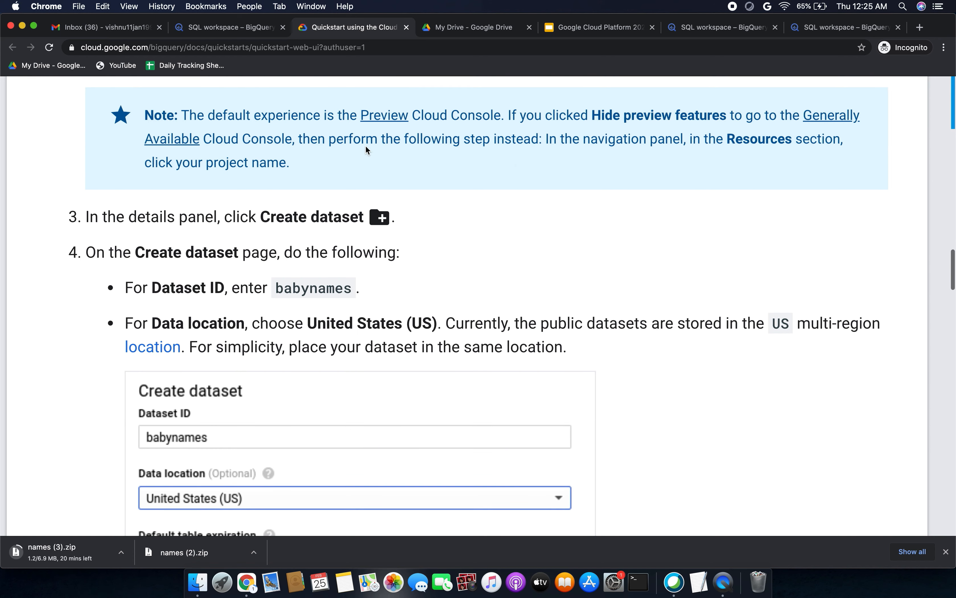
drag(168, 217, 315, 217)
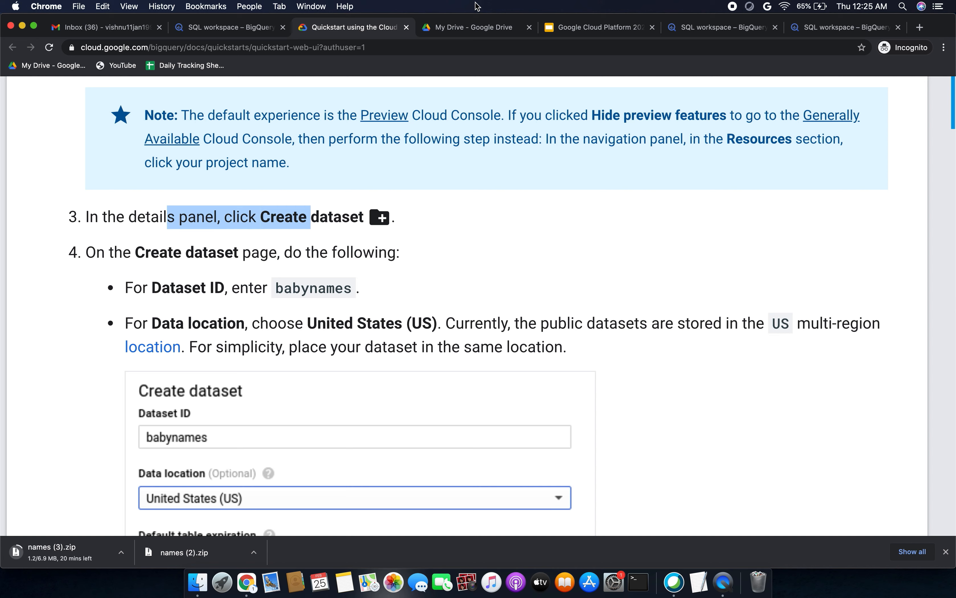
click(225, 30)
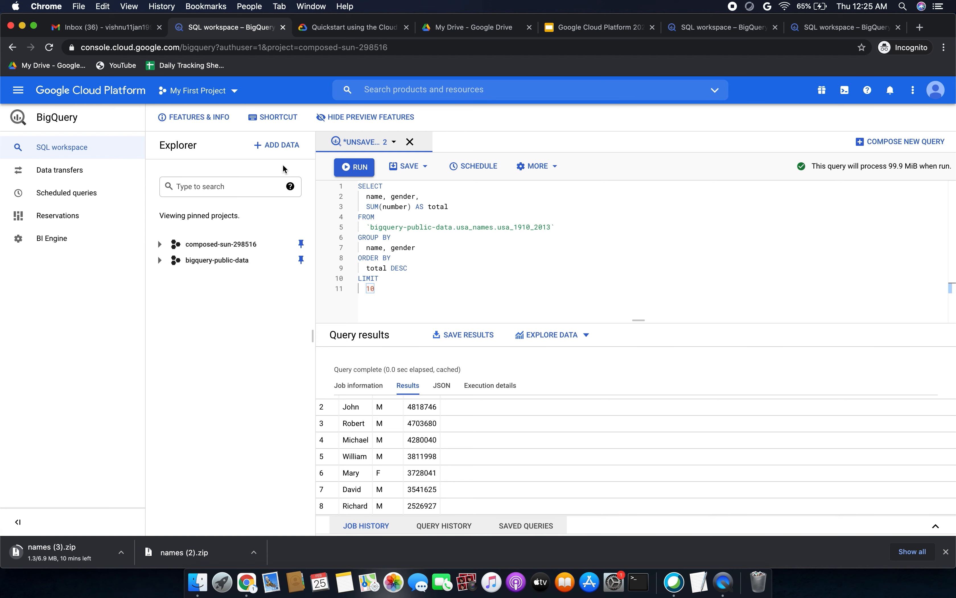
click(360, 33)
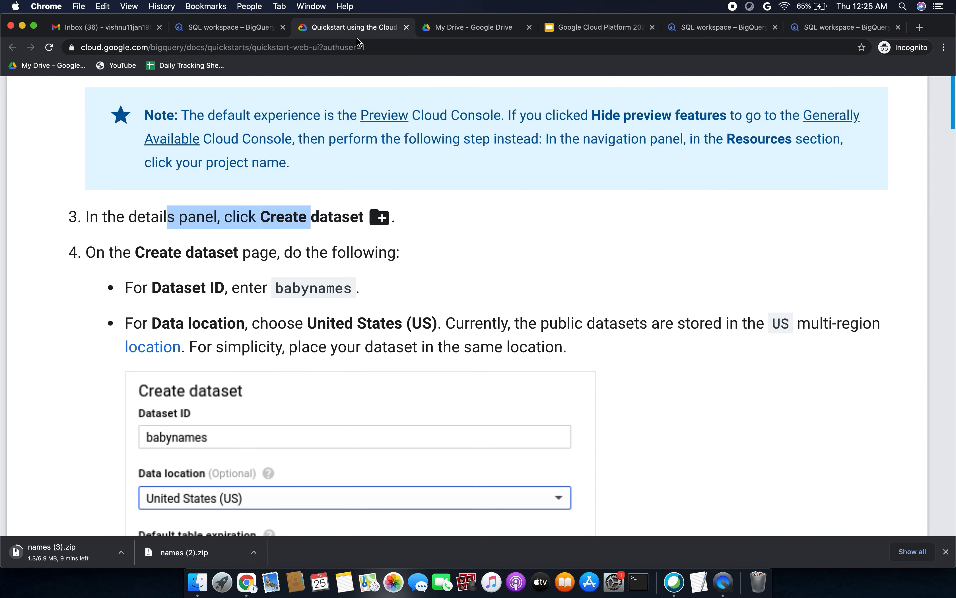
- Open the composed-sun-298516 project from the BigQuery Explorer and start creating a new dataset in it
scroll(325, 232, up, 5)
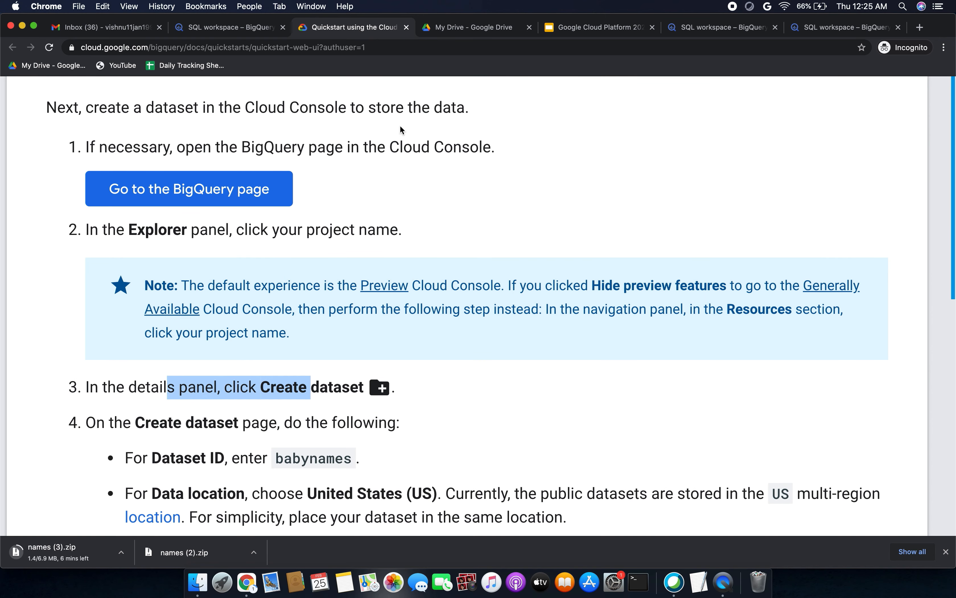
click(236, 32)
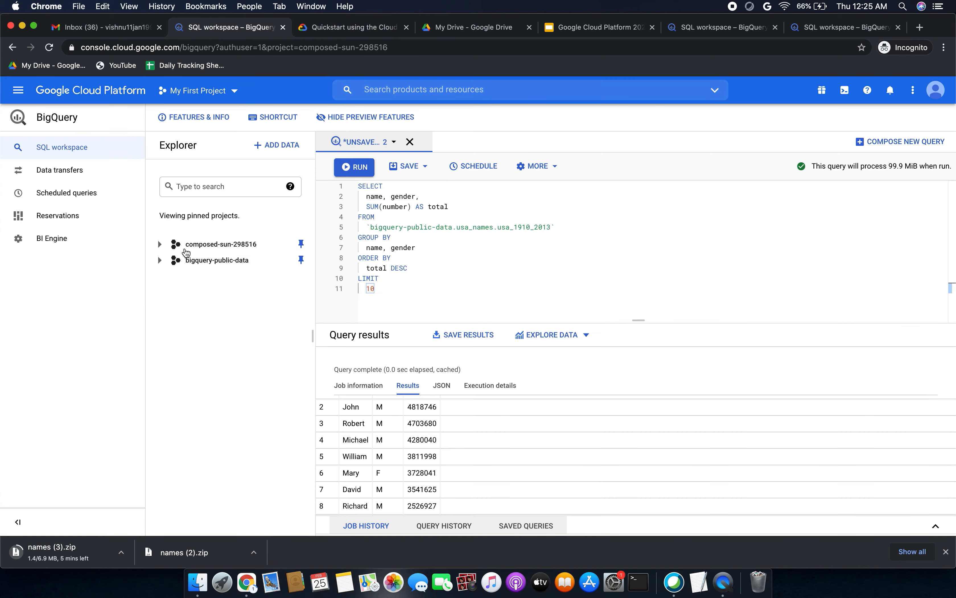
click(160, 245)
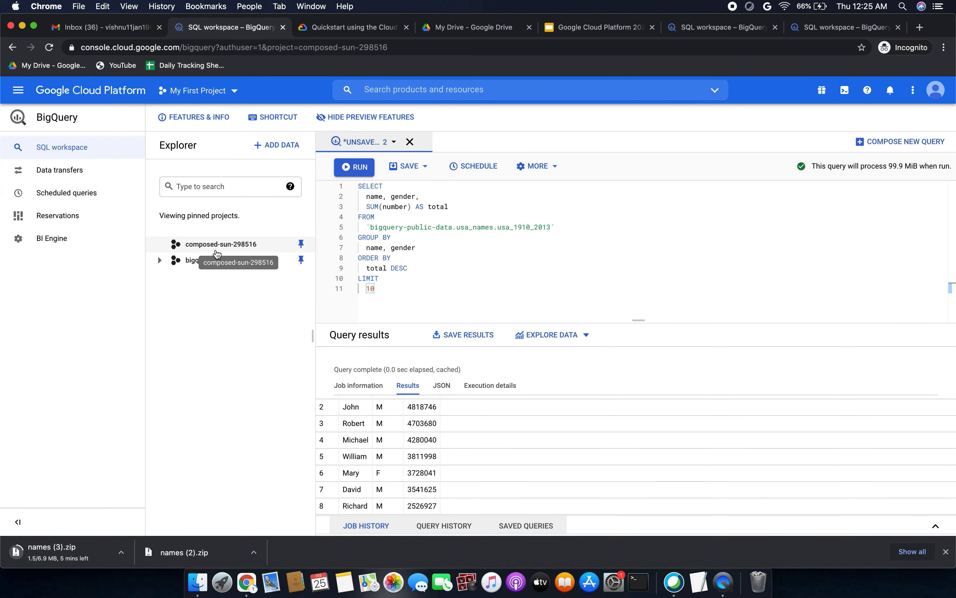
click(226, 246)
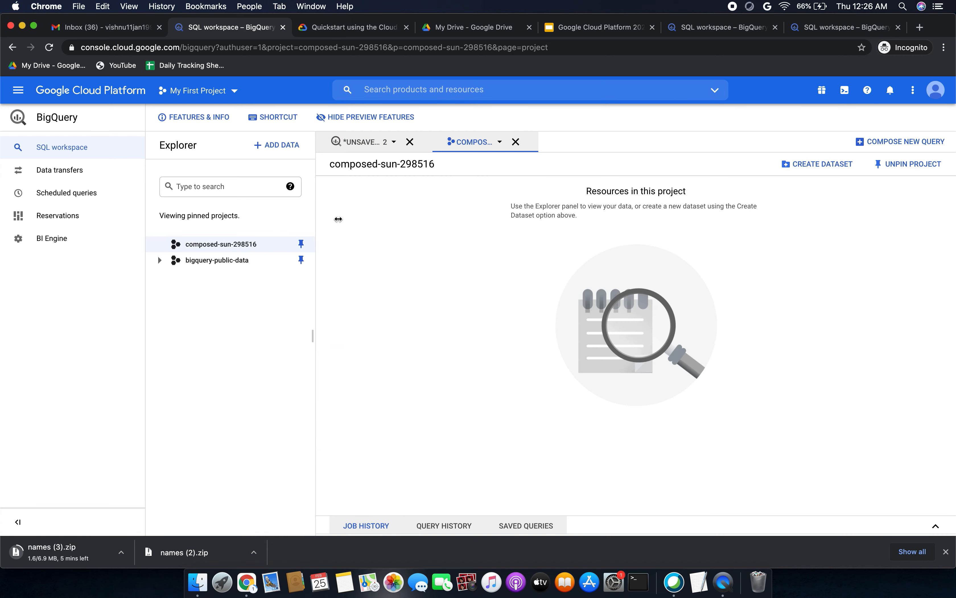
click(804, 165)
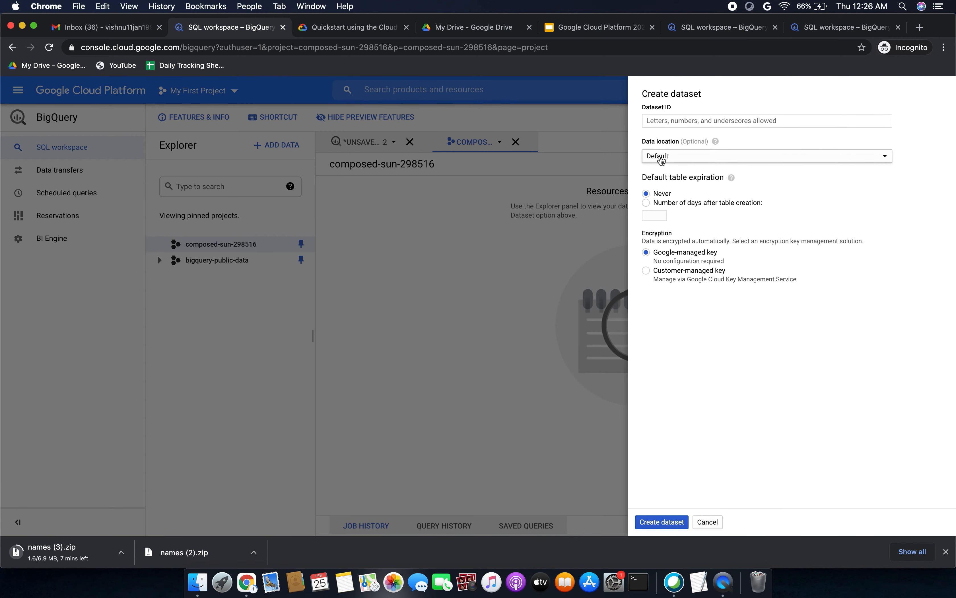
- Read the quickstart's instructions for filling in the Create dataset page, including the Dataset ID and data location
click(356, 27)
scroll(319, 287, down, 5)
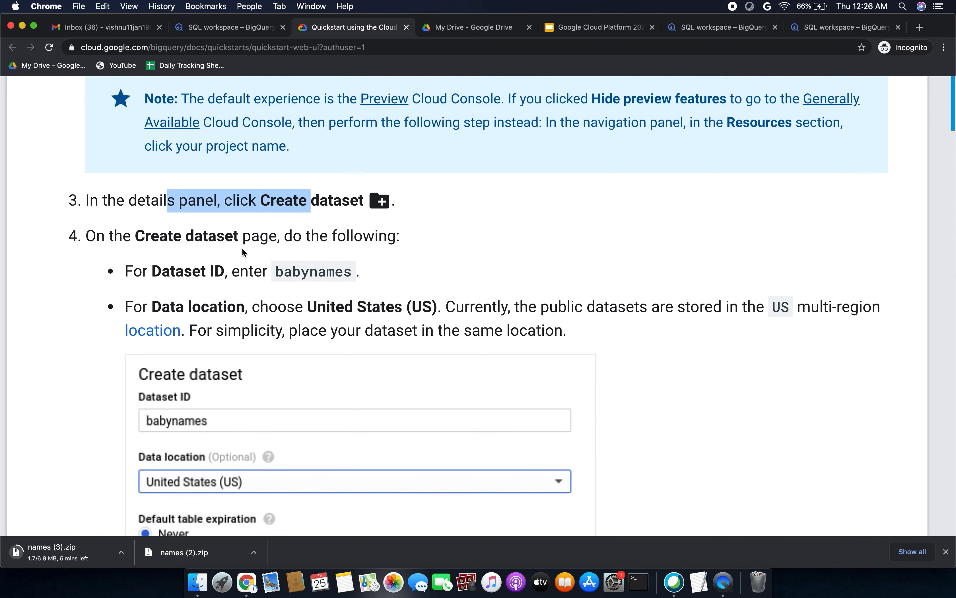
click(256, 222)
scroll(262, 198, down, 2)
drag(240, 155, 361, 157)
scroll(344, 154, down, 1)
drag(150, 160, 354, 160)
scroll(356, 156, down, 2)
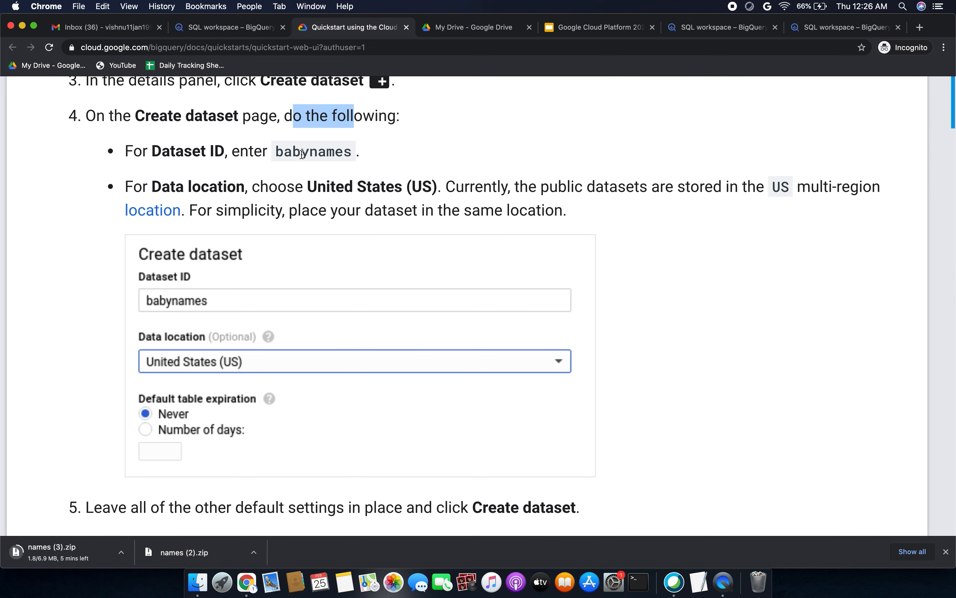
- Copy babynames from the quickstart and enter it as the Dataset ID of the new dataset
double_click(302, 155)
key(super+c)
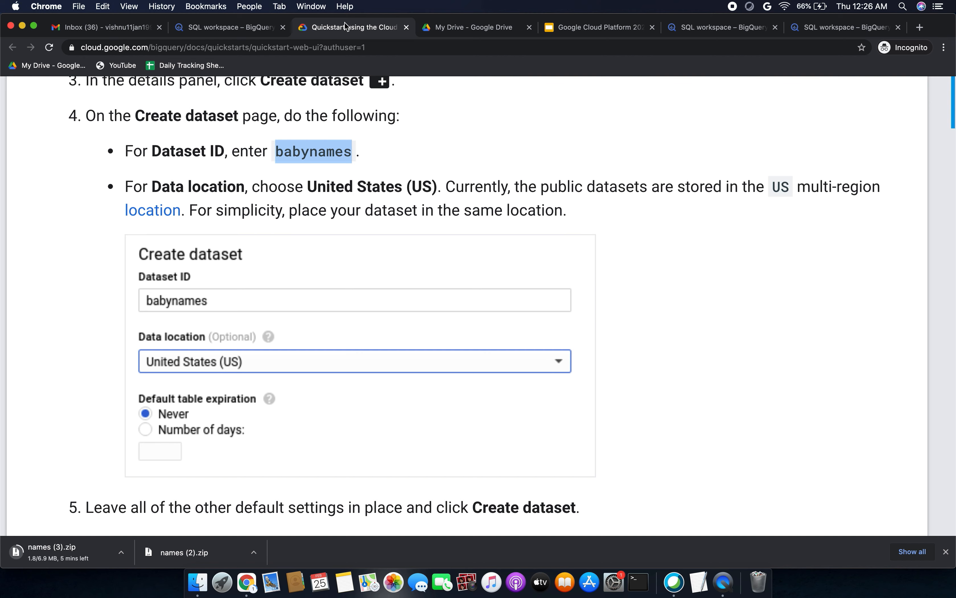
click(246, 29)
click(686, 121)
key(super+v)
- Check the quickstart's data location instruction and set the new dataset's data location to United States (US)
click(341, 34)
scroll(290, 305, down, 3)
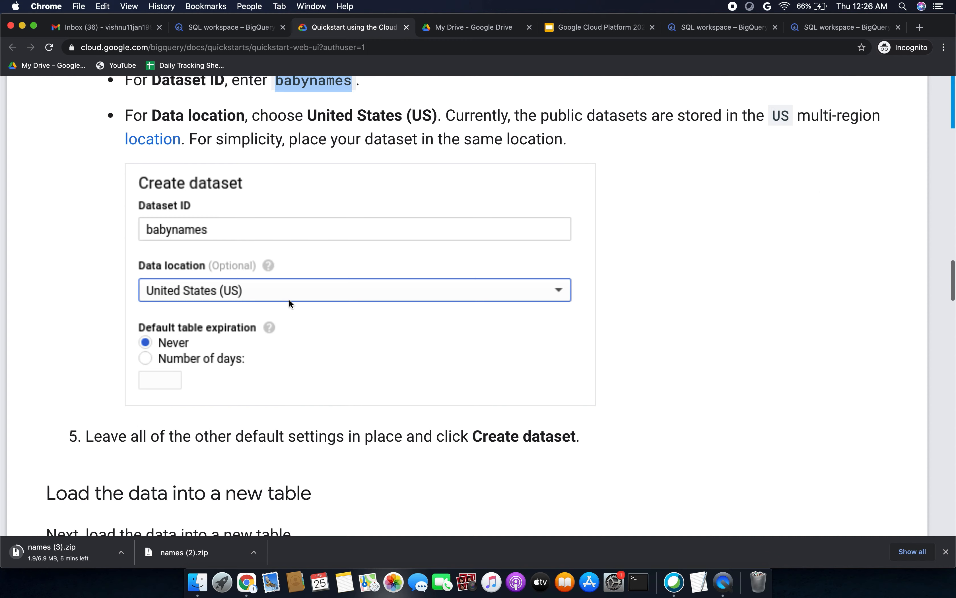
scroll(320, 164, up, 2)
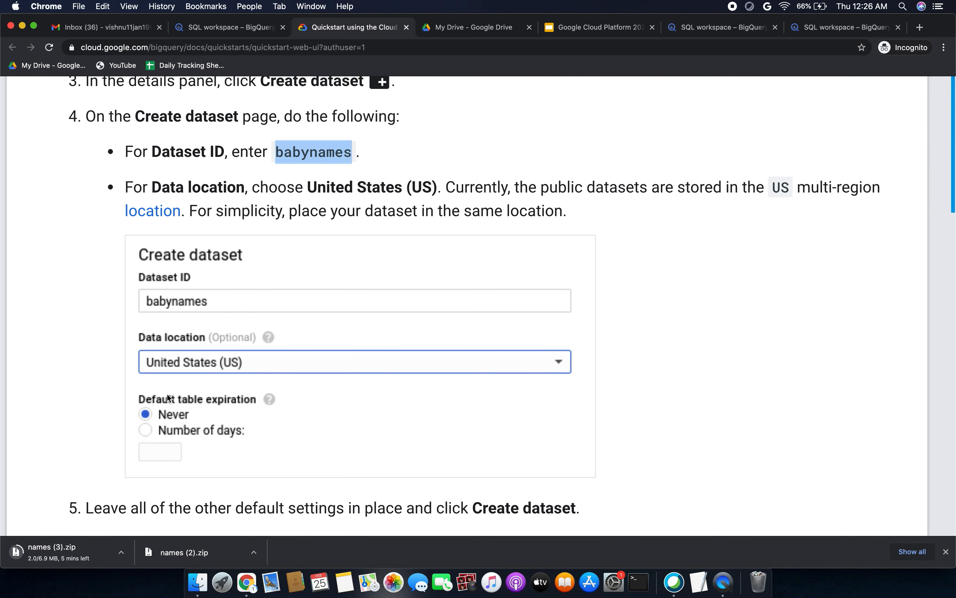
scroll(213, 363, down, 2)
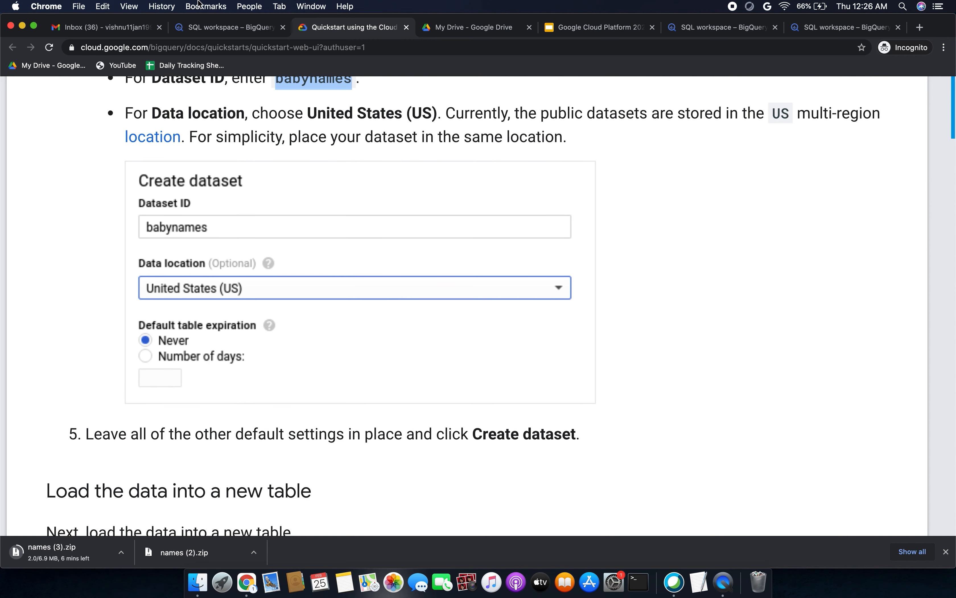
click(224, 29)
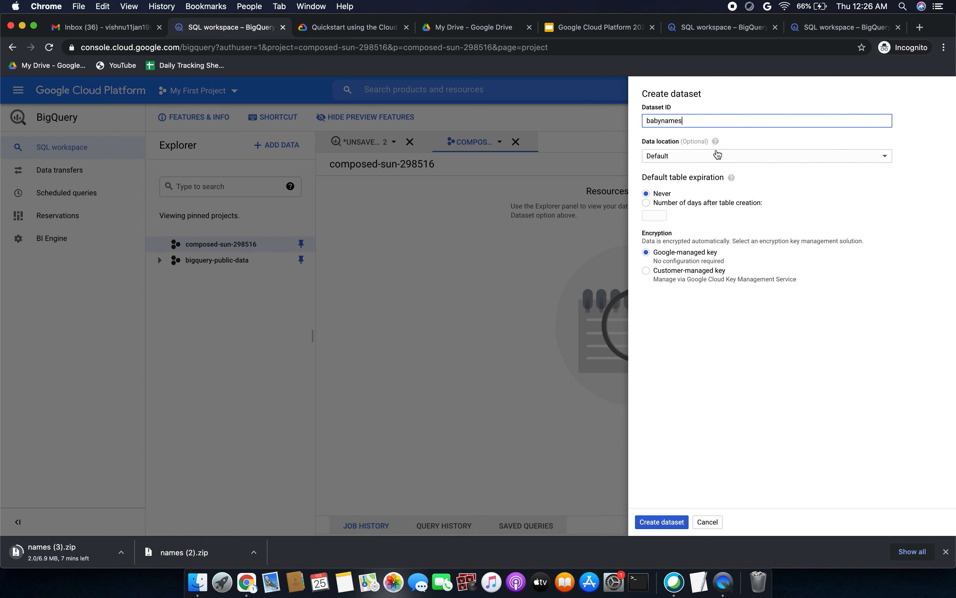
click(717, 161)
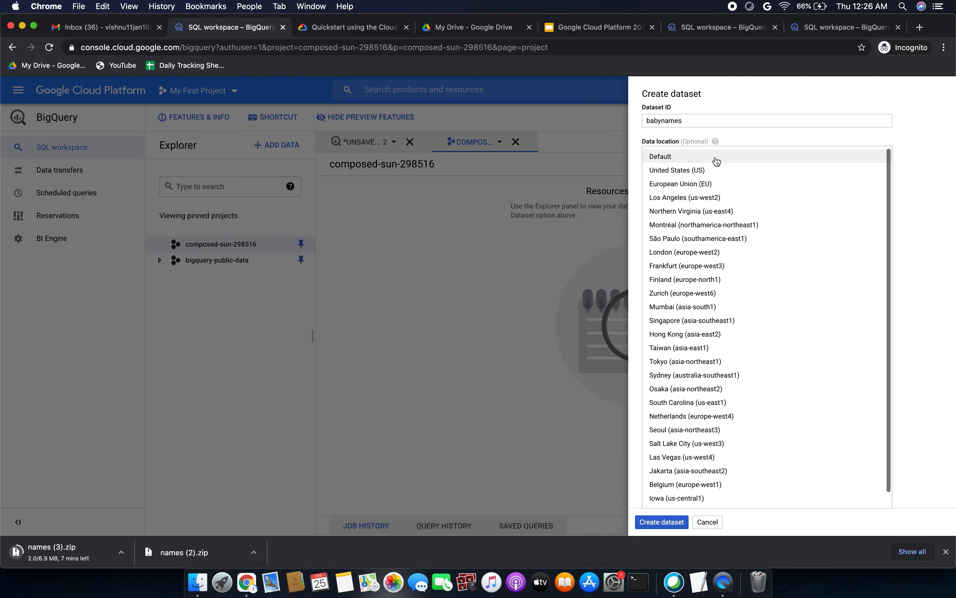
click(715, 172)
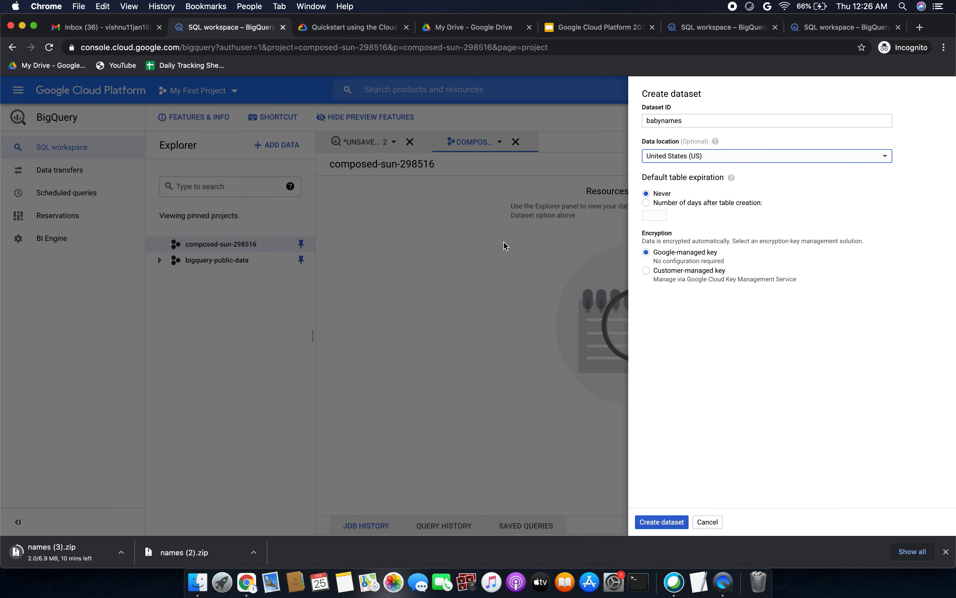
- Check the quickstart's instruction on the remaining default settings and create the babynames dataset
click(330, 31)
scroll(356, 235, down, 2)
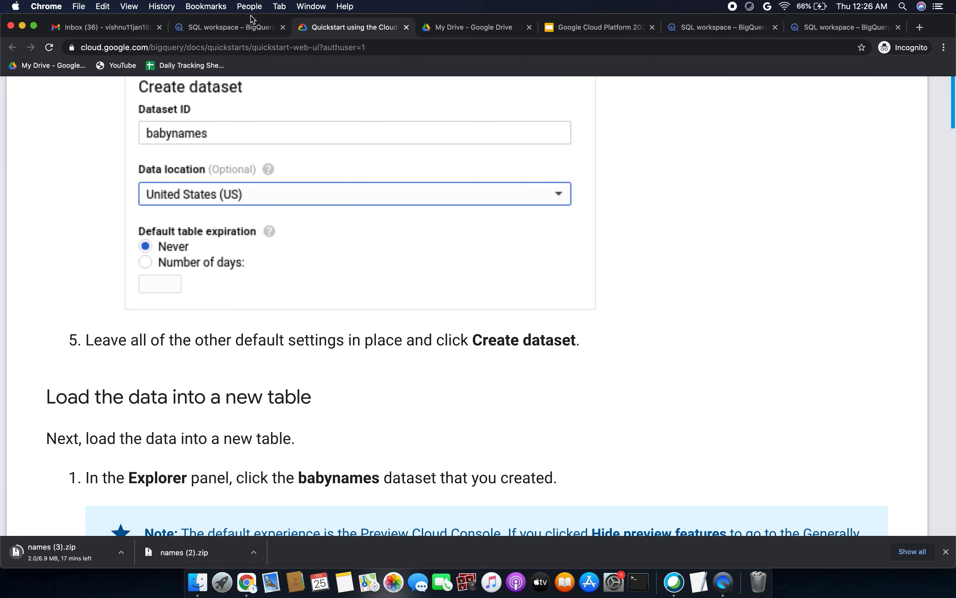
click(235, 27)
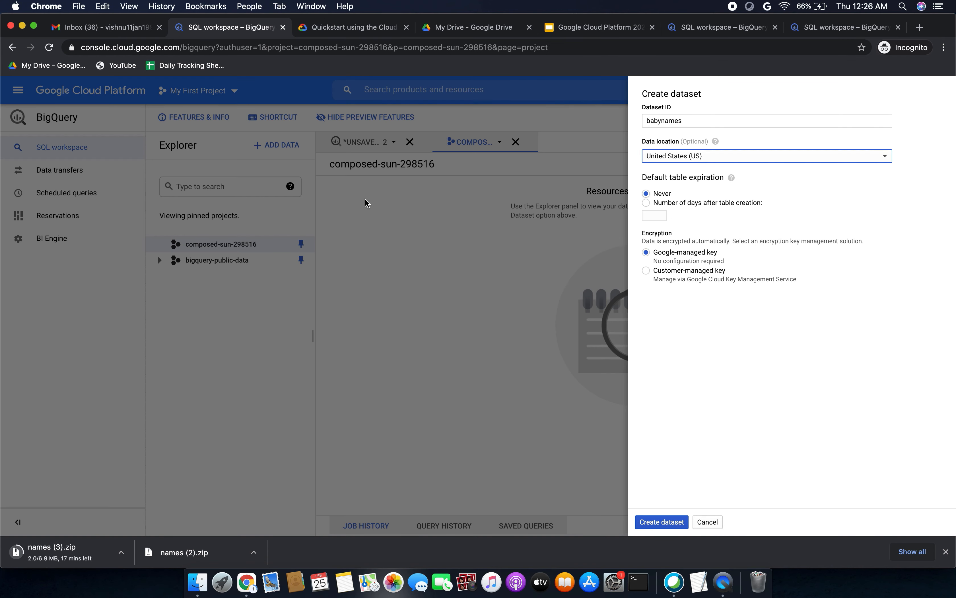
click(334, 30)
scroll(353, 330, down, 4)
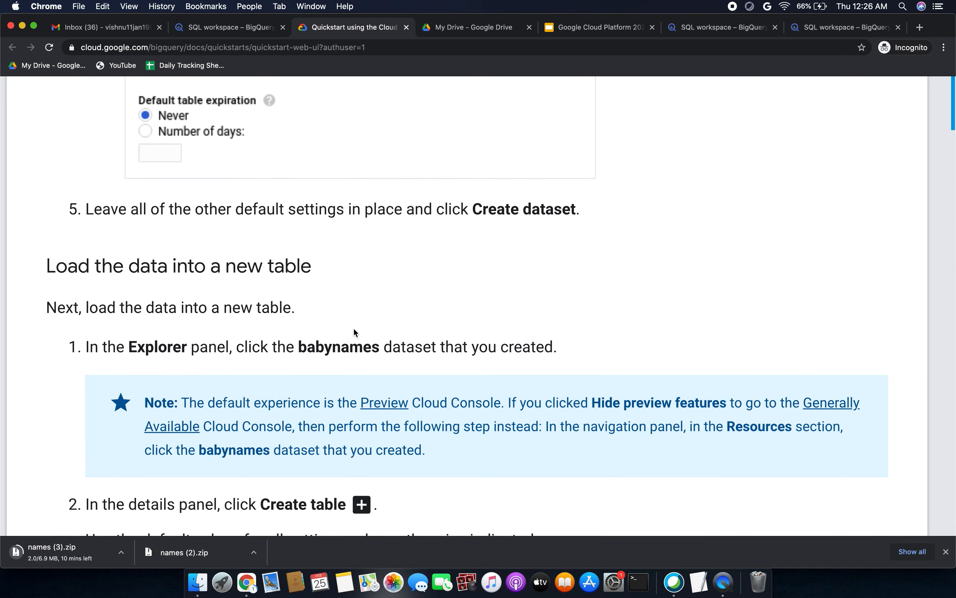
click(212, 30)
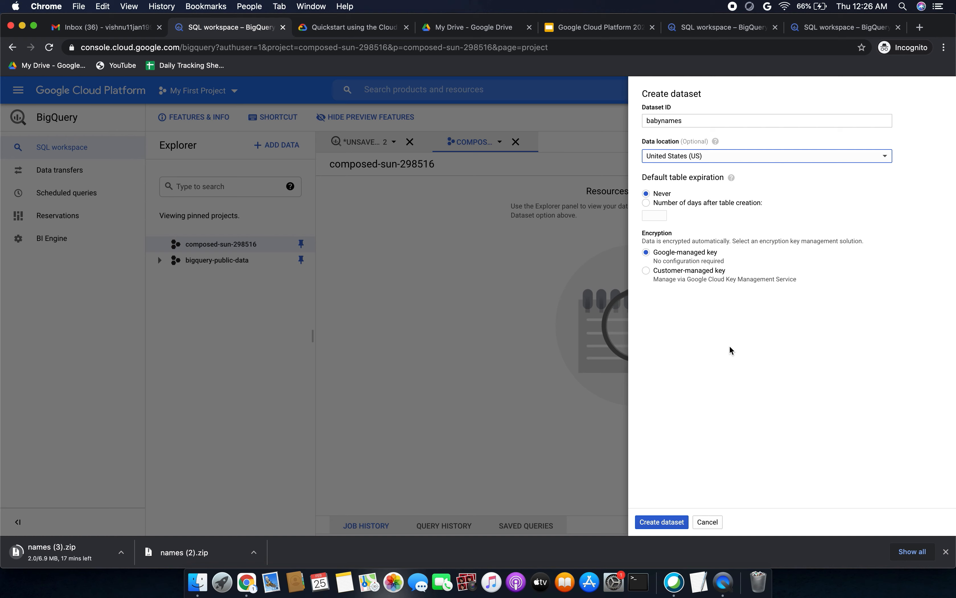
click(664, 523)
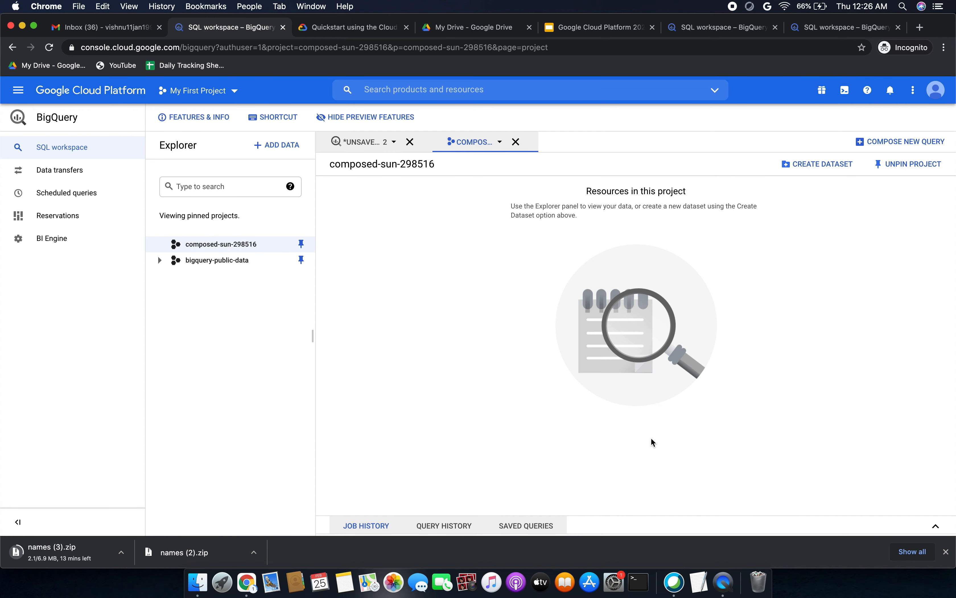
- Consult the quickstart's section on loading data into a new table and open the babynames dataset in the BigQuery Explorer
click(331, 28)
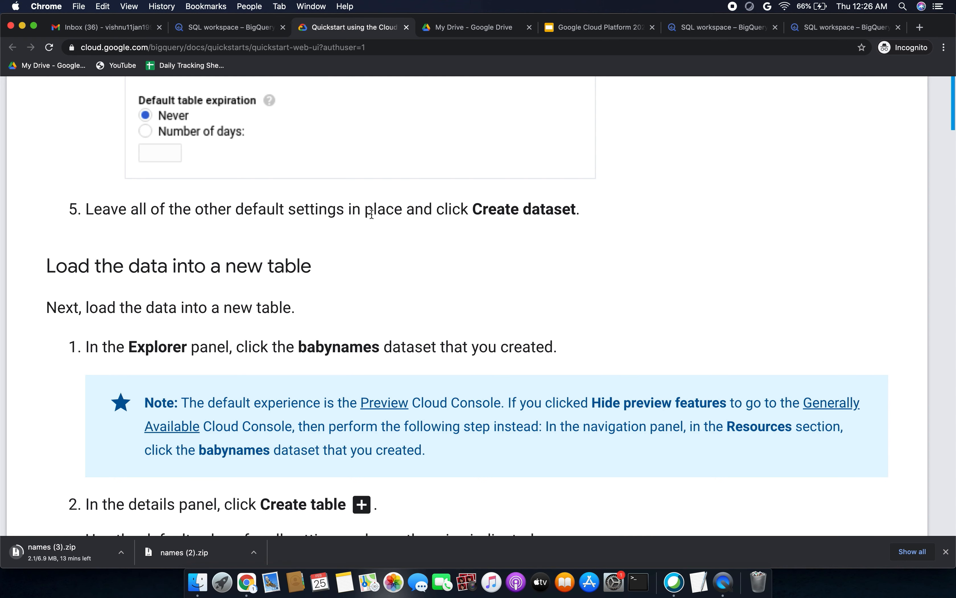
scroll(372, 214, down, 3)
click(245, 28)
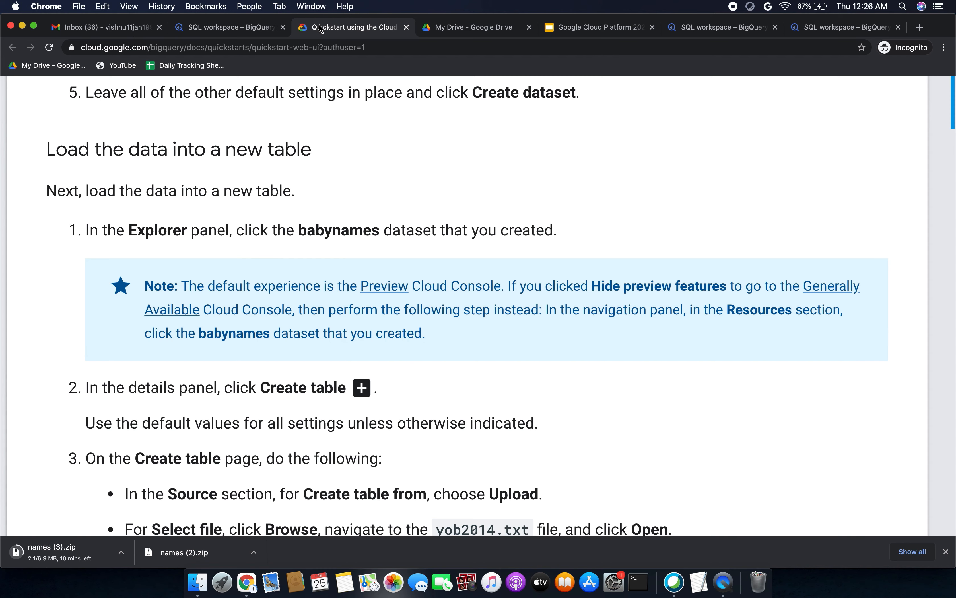
click(321, 28)
scroll(344, 244, down, 1)
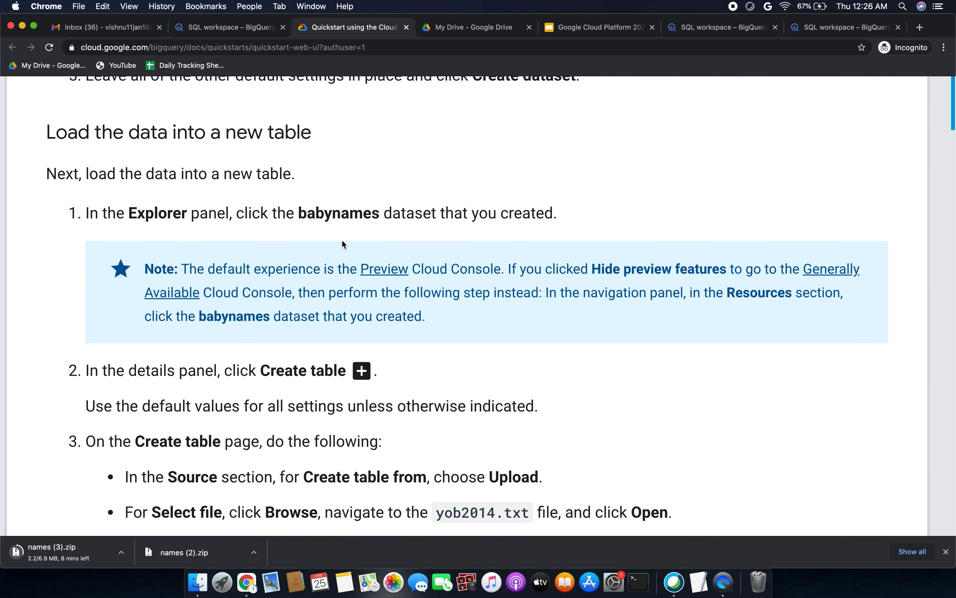
scroll(344, 244, down, 4)
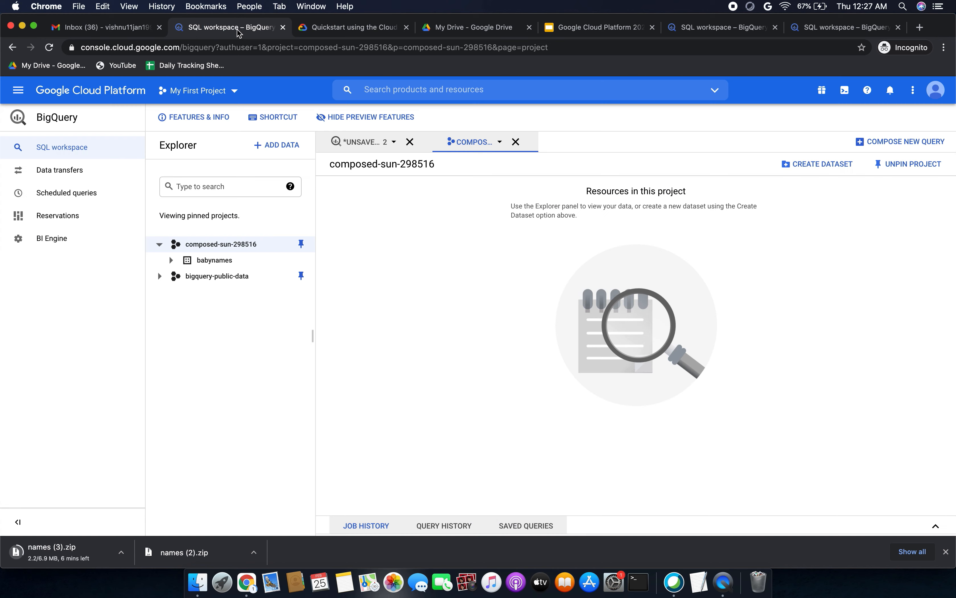
click(239, 28)
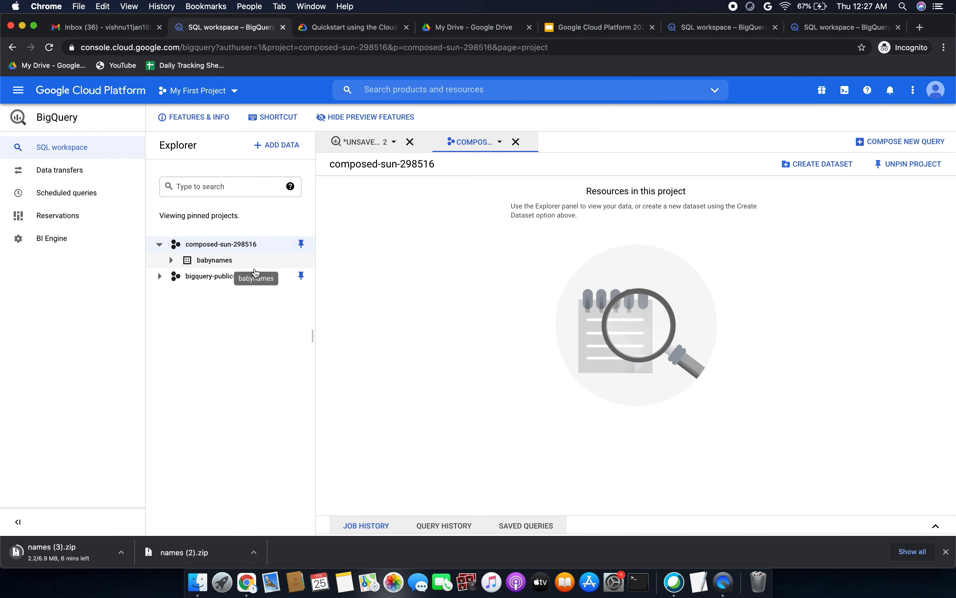
click(220, 261)
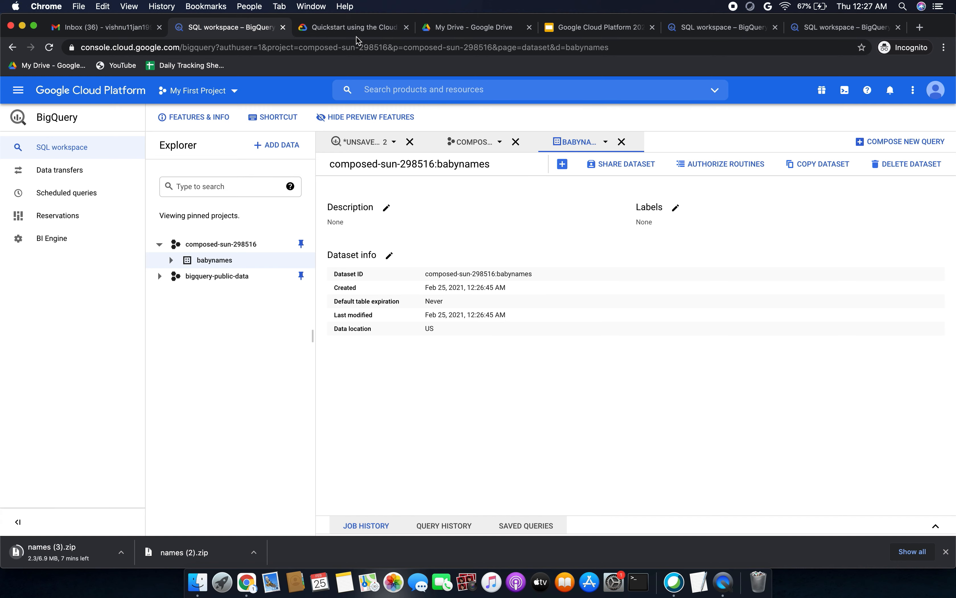
- Read the quickstart's Create table instructions for the source, file, format, table name and schema settings
click(343, 28)
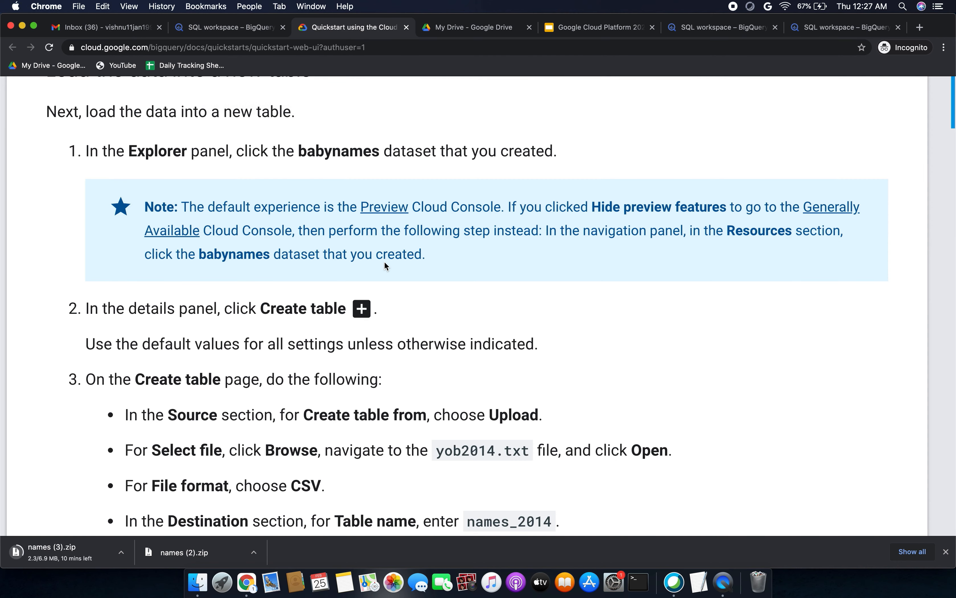
scroll(386, 265, down, 3)
scroll(387, 265, down, 3)
scroll(387, 265, down, 3)
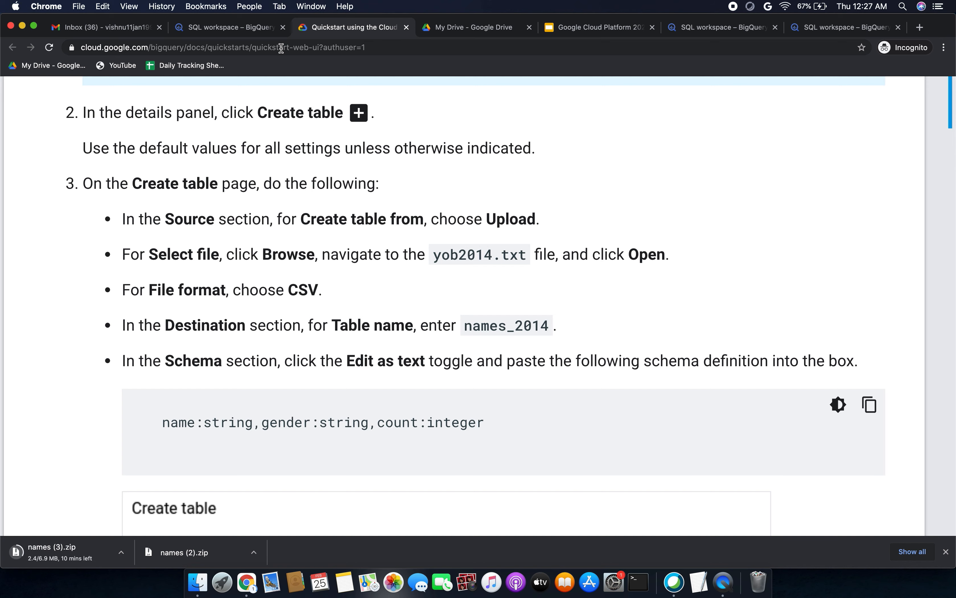
scroll(231, 118, down, 3)
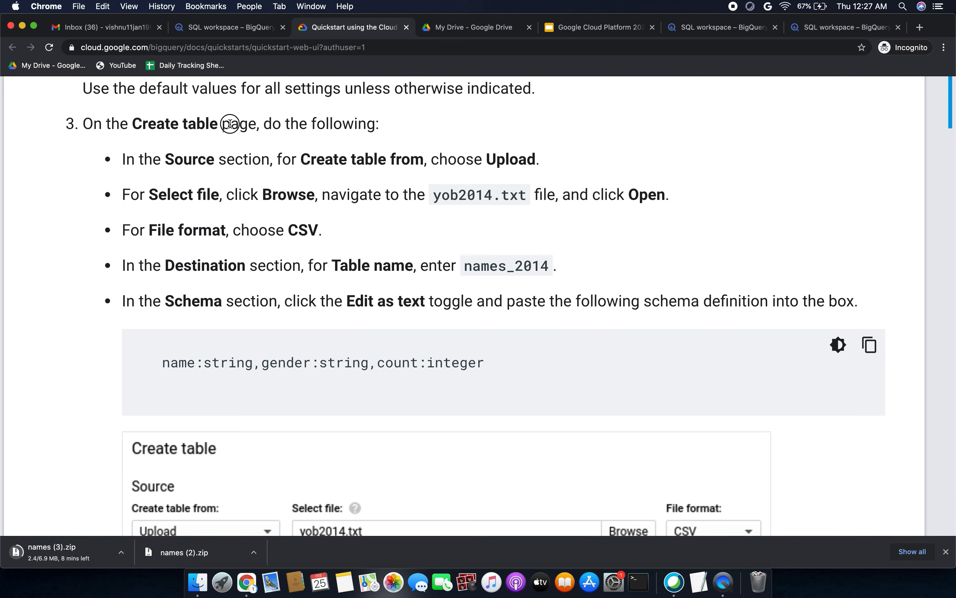
drag(269, 119, 361, 120)
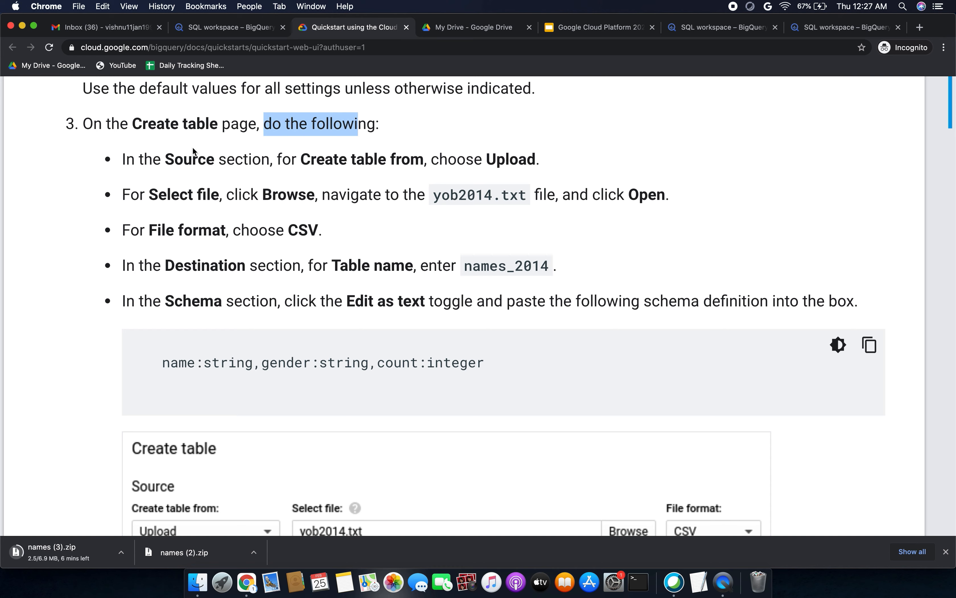
- Compare the babynames dataset page with the quickstart's steps for selecting the dataset and starting a table
click(218, 29)
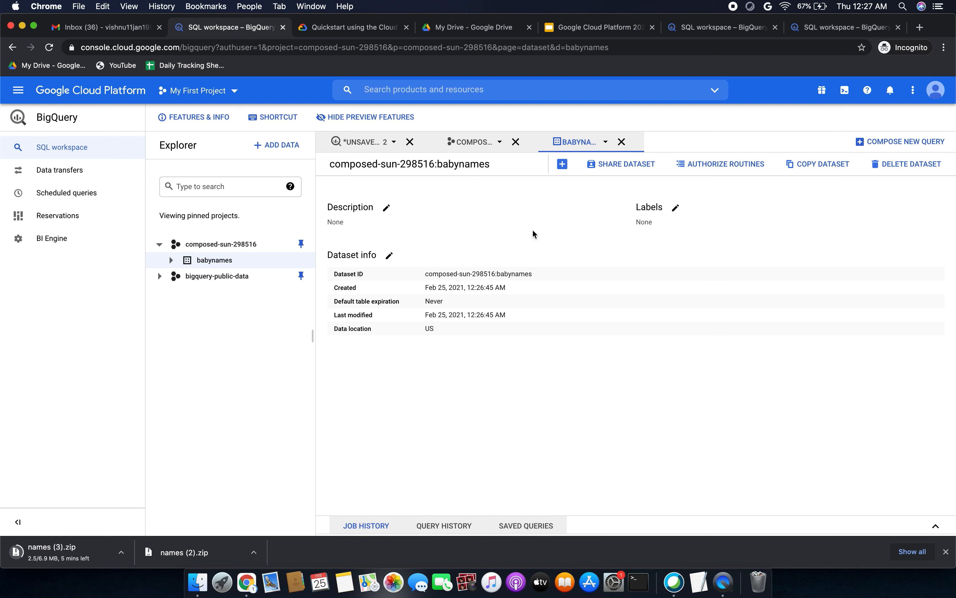
click(222, 261)
click(351, 28)
scroll(312, 272, up, 2)
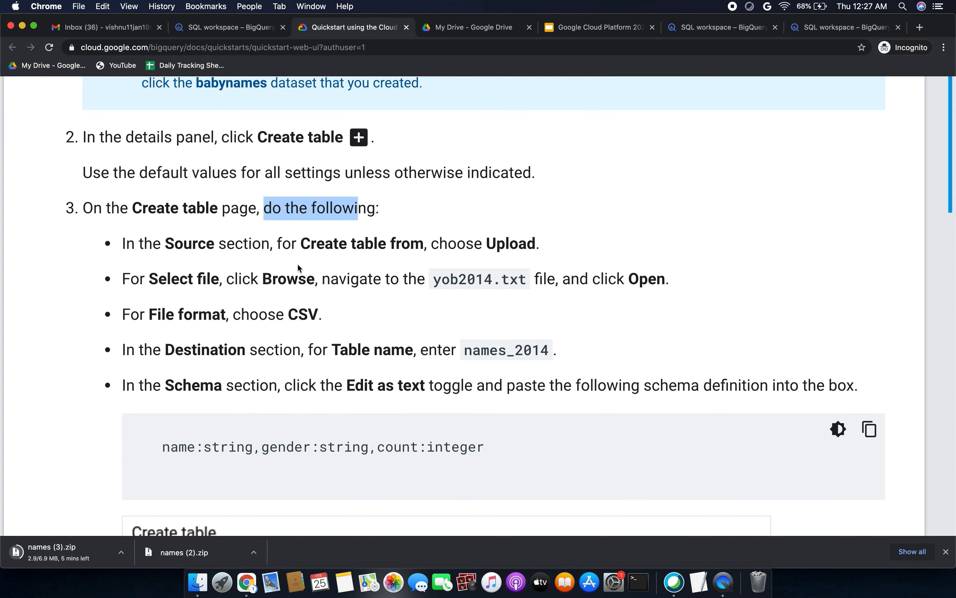
drag(232, 209, 248, 209)
drag(237, 142, 267, 141)
scroll(266, 140, up, 2)
drag(160, 217, 230, 215)
scroll(231, 214, up, 3)
drag(194, 185, 313, 185)
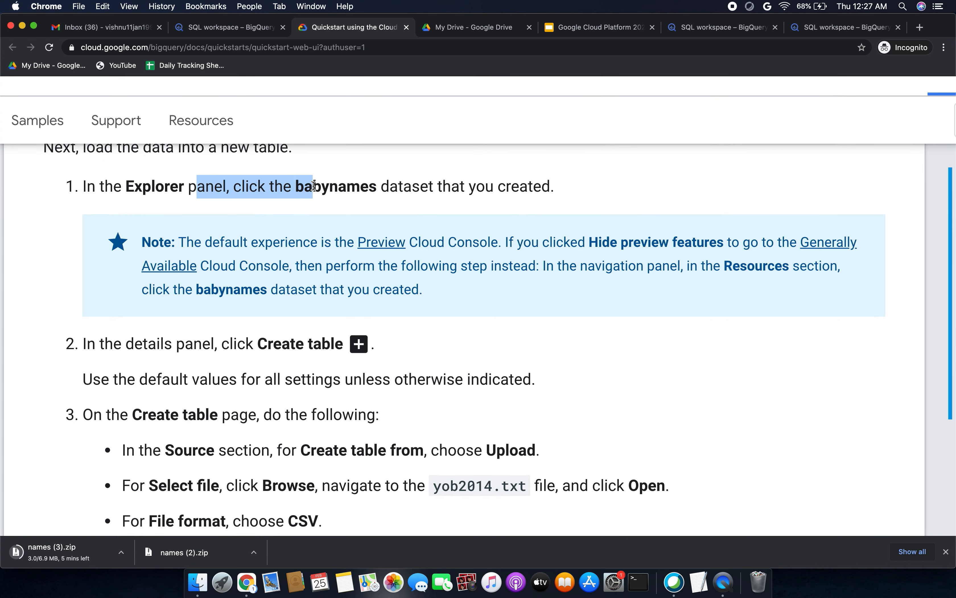
- Return to BigQuery and view the composed-sun-298516 project page and the babynames dataset details again
click(240, 32)
click(225, 247)
click(225, 260)
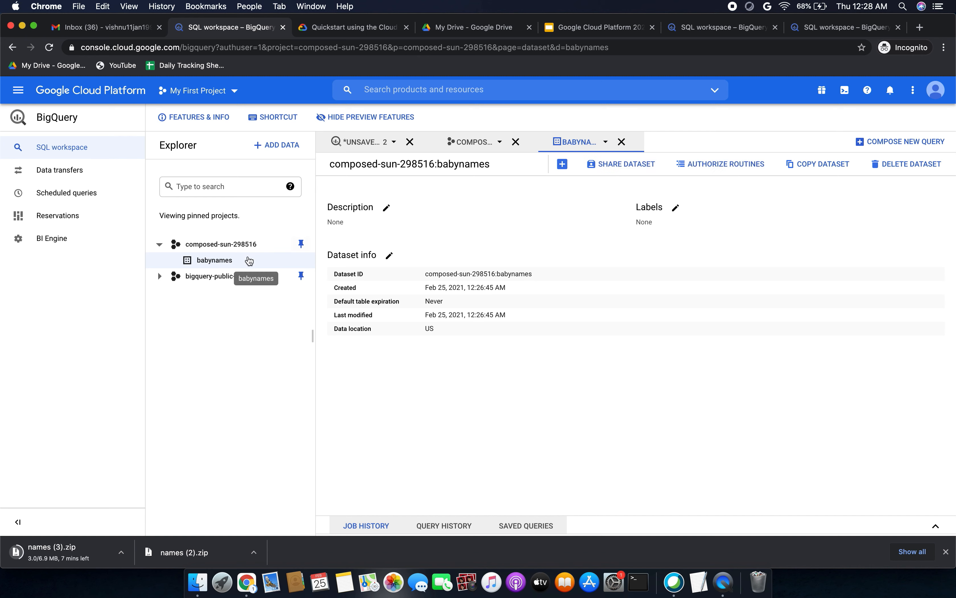
click(226, 261)
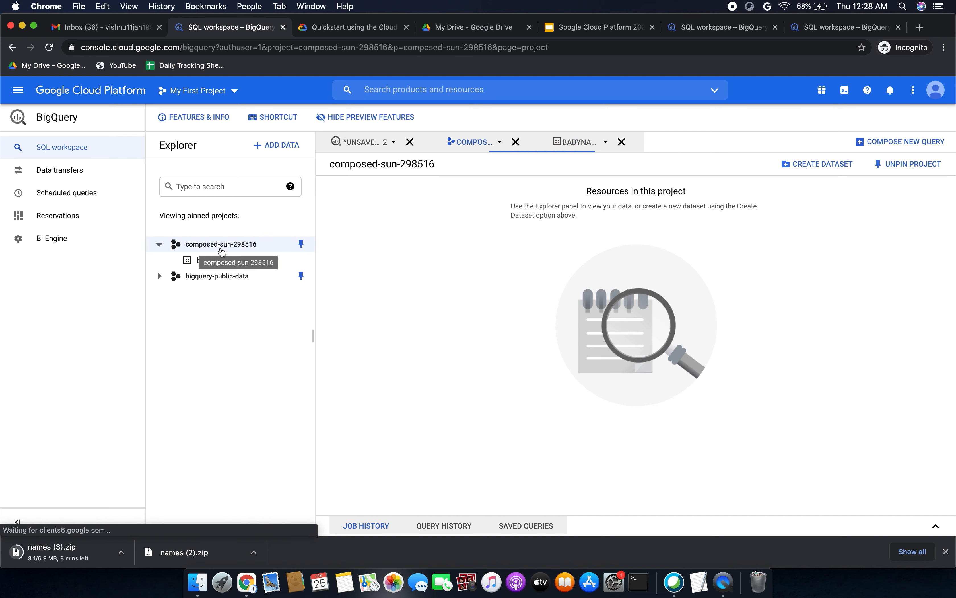
click(226, 262)
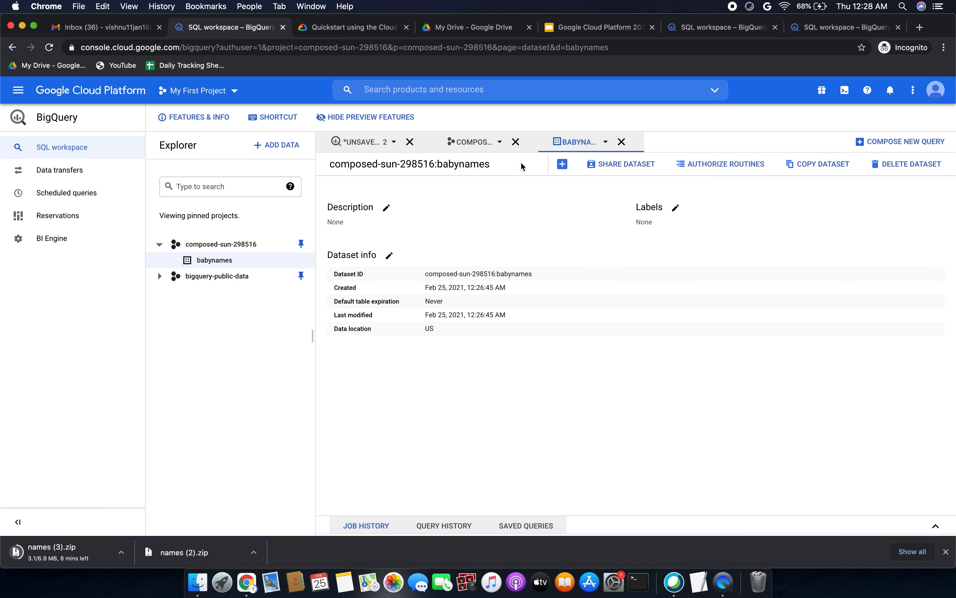
- Start creating a table in the babynames dataset and read the quickstart's source and file selection instructions
click(565, 168)
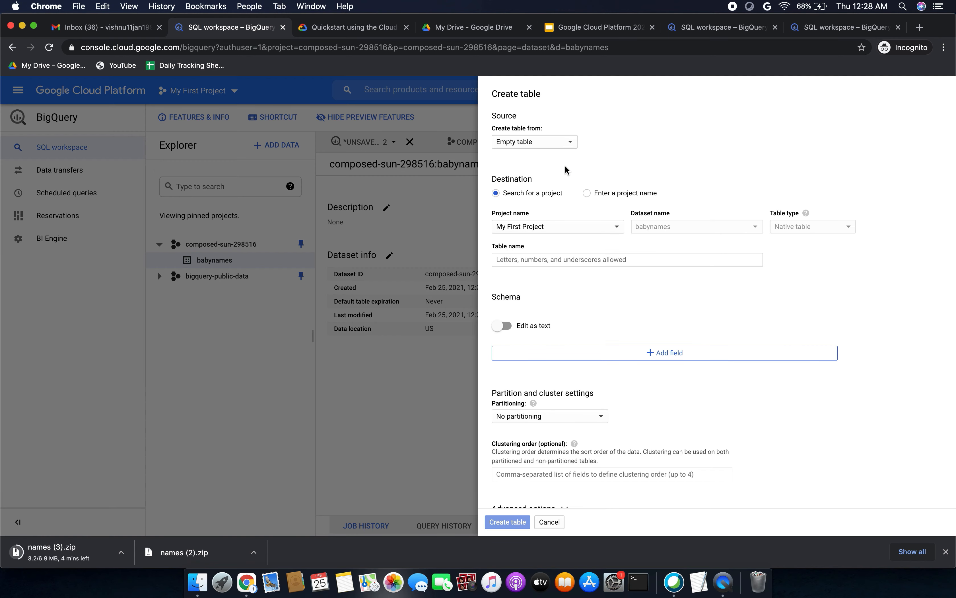
click(328, 28)
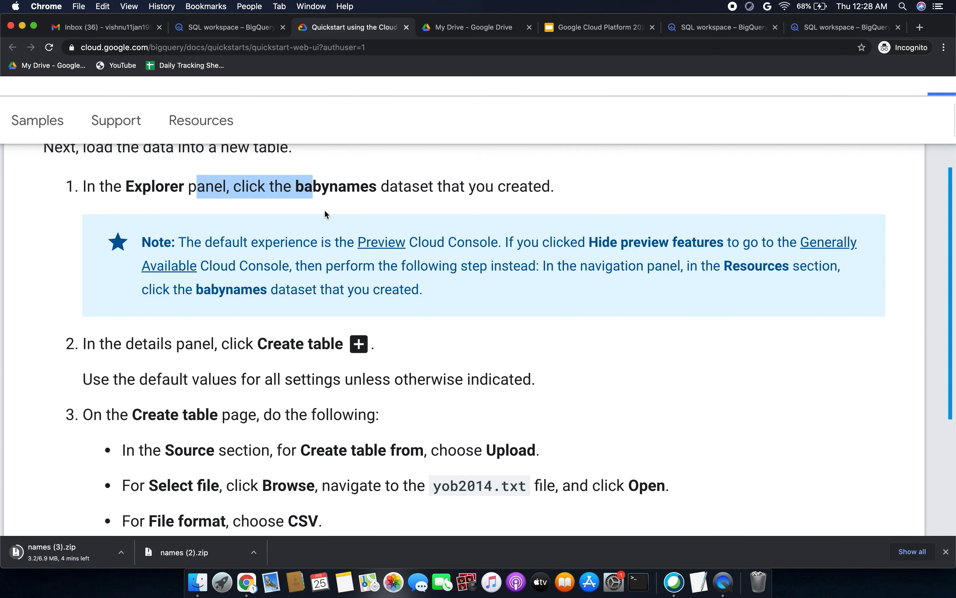
scroll(326, 230, down, 5)
scroll(325, 248, down, 4)
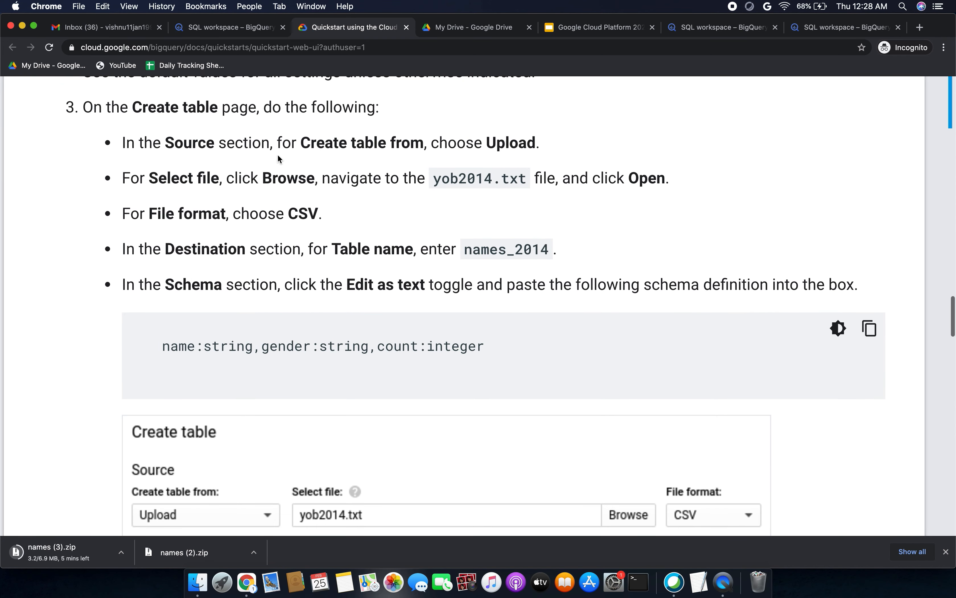
drag(285, 142, 372, 141)
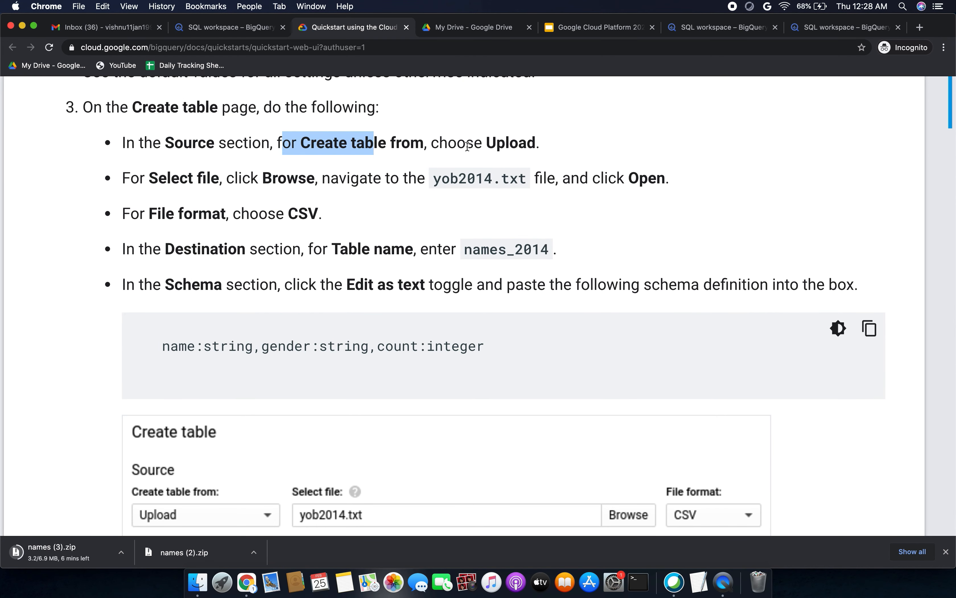
scroll(334, 163, down, 1)
drag(186, 148, 332, 149)
click(392, 150)
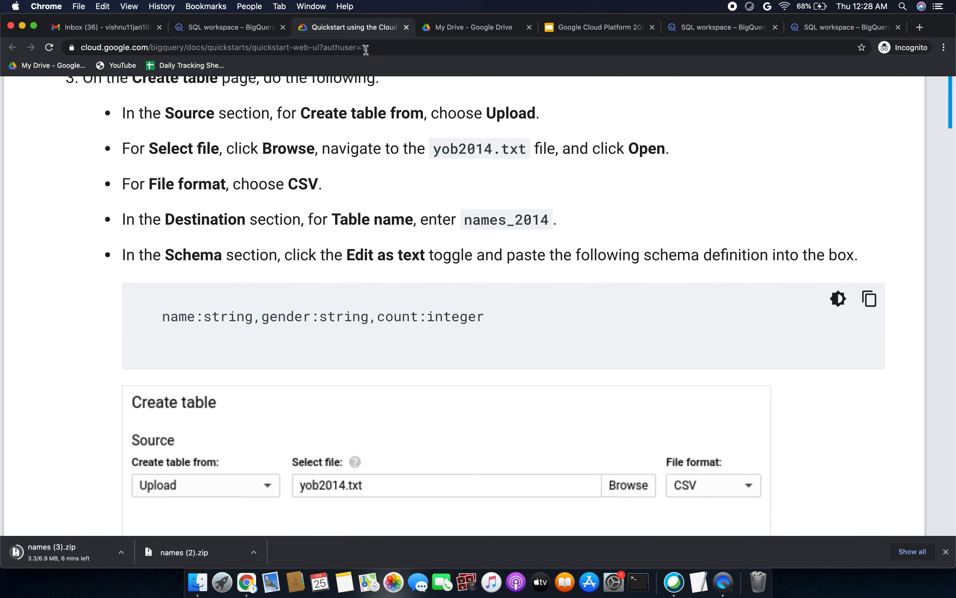
click(235, 31)
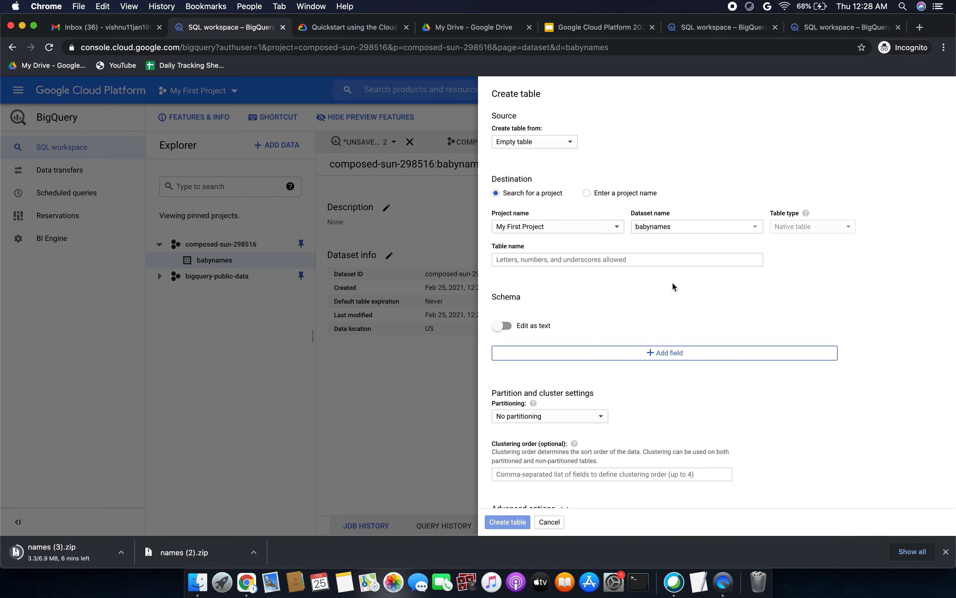
- Set the table source to Upload and choose yob2014.txt from the names (2) folder in Downloads
click(569, 142)
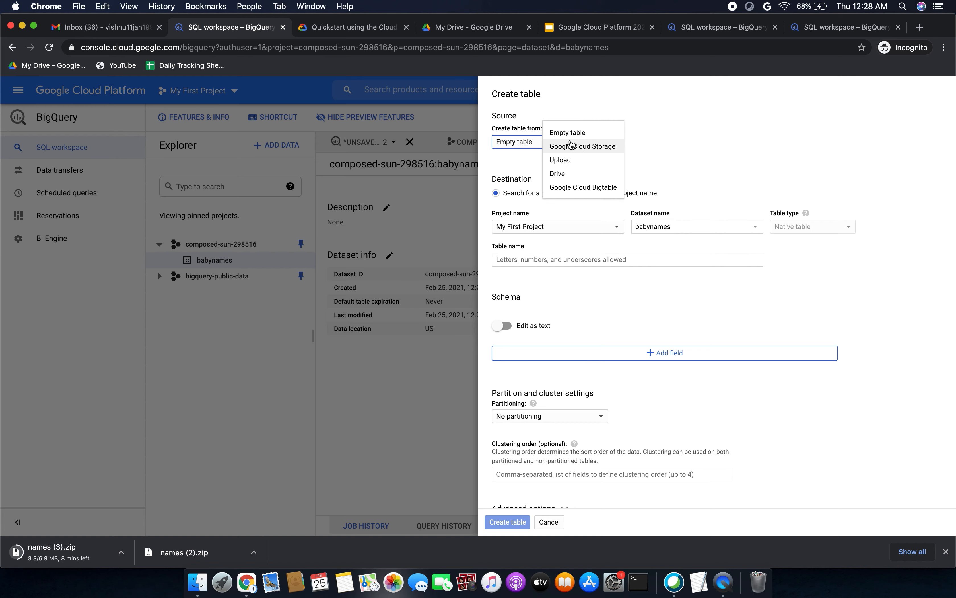
click(581, 160)
click(604, 143)
click(777, 142)
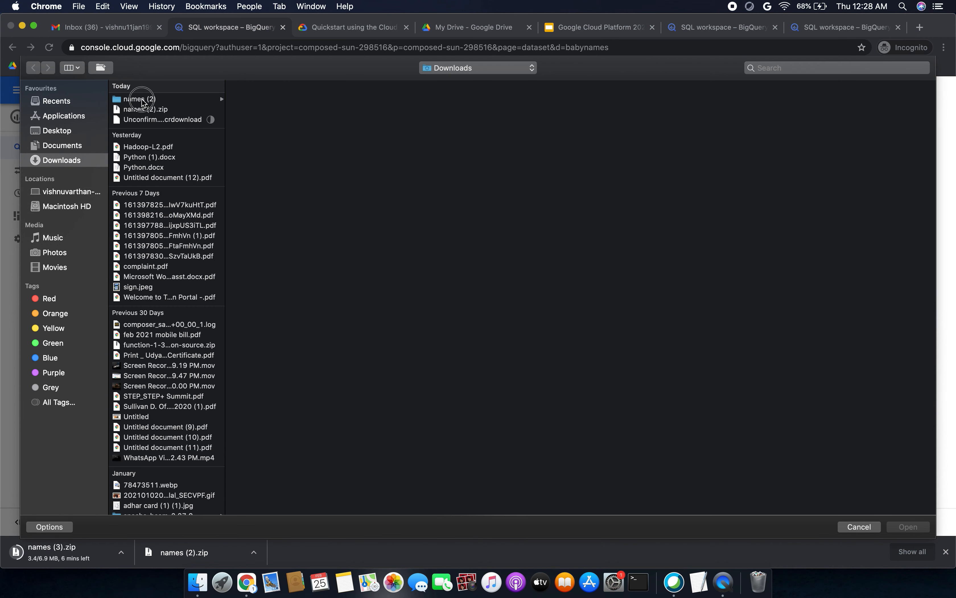
click(146, 101)
scroll(284, 419, down, 5)
scroll(281, 450, down, 15)
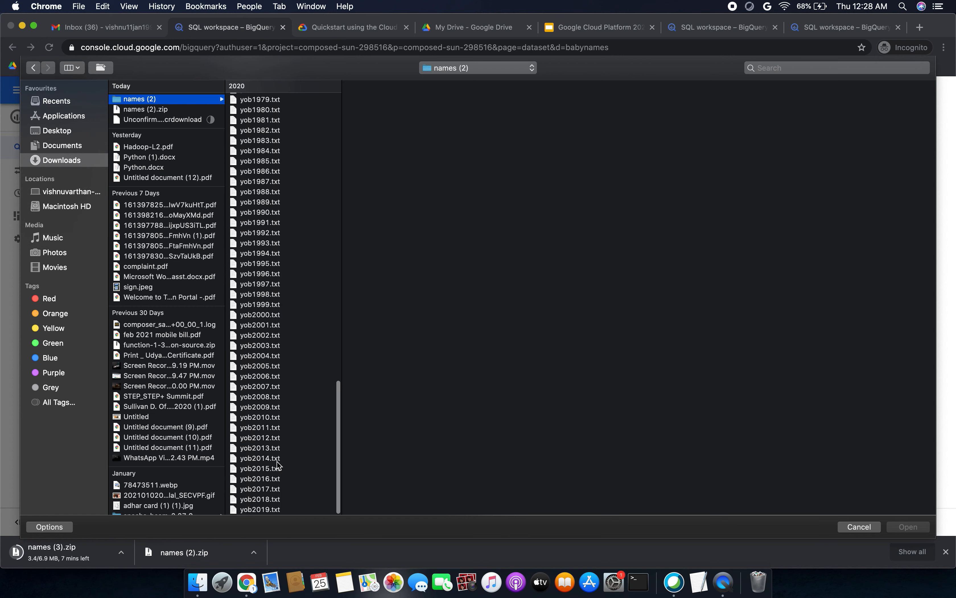
click(274, 457)
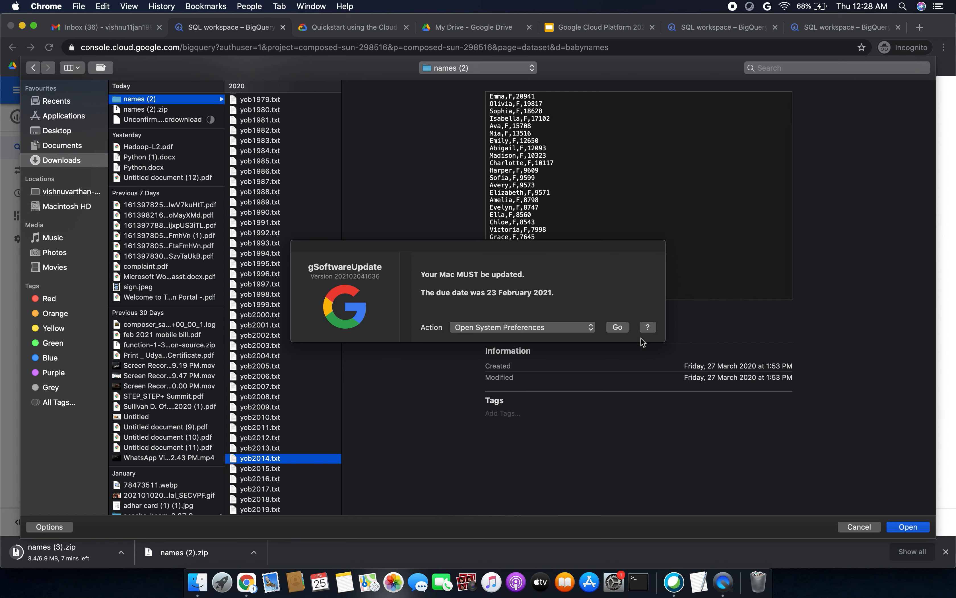
click(618, 327)
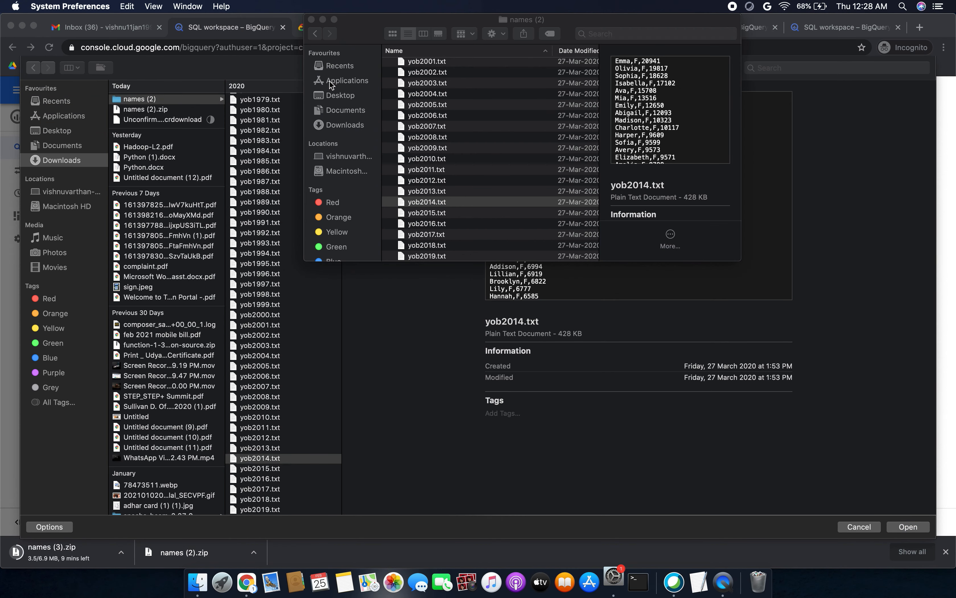
click(213, 109)
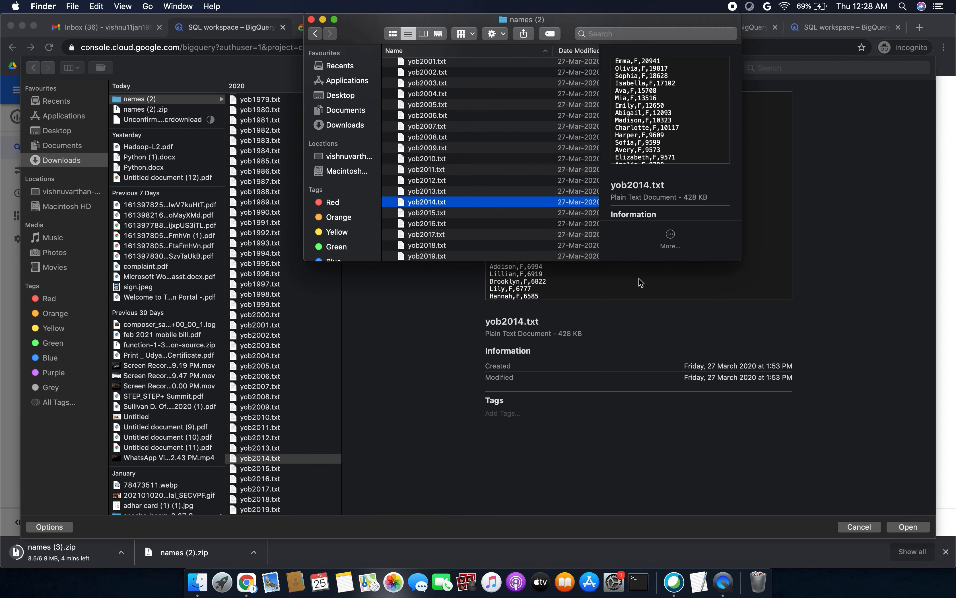
click(913, 529)
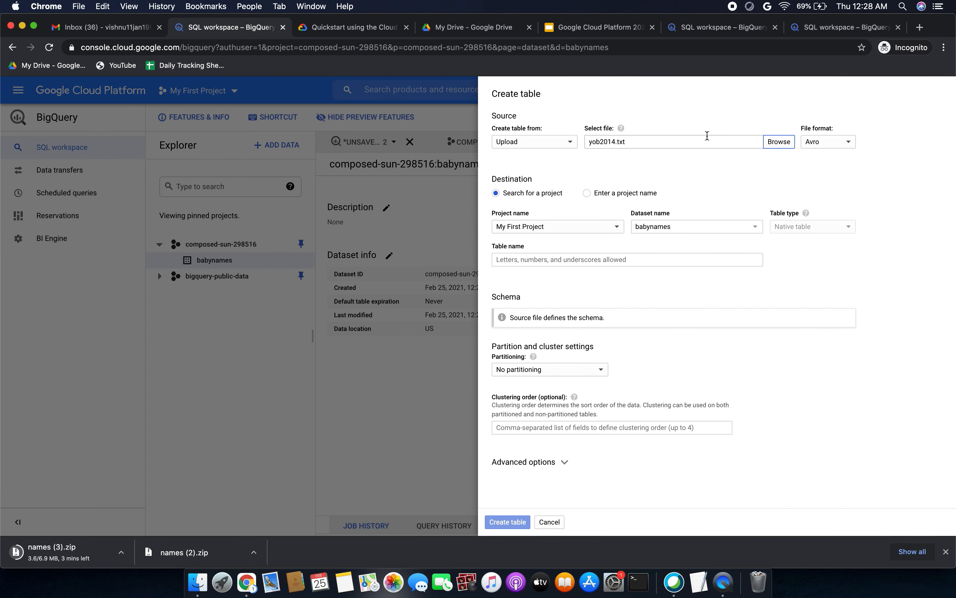
- Check the quickstart's file format instruction and set the file format to CSV
click(349, 32)
scroll(344, 221, down, 2)
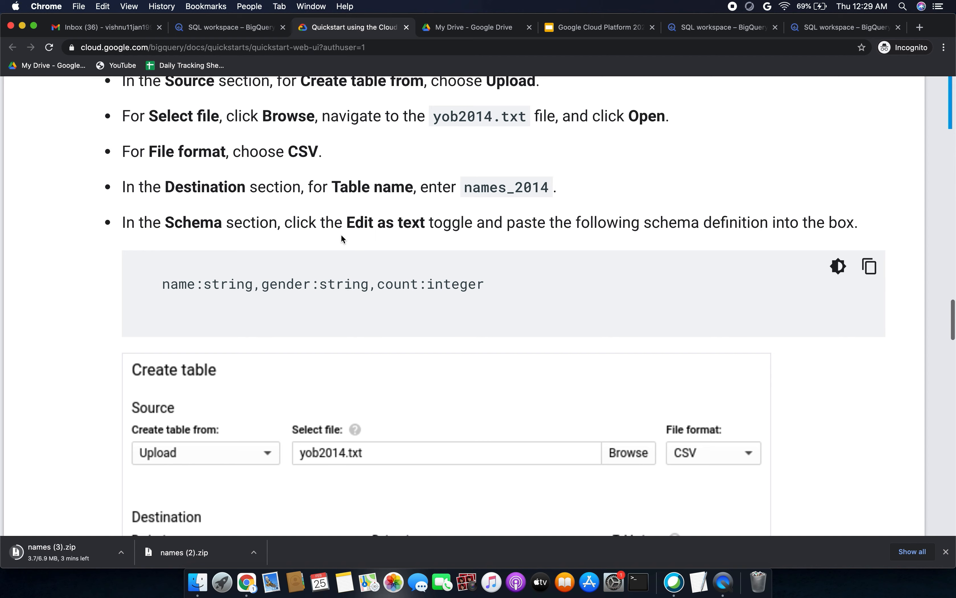
click(264, 32)
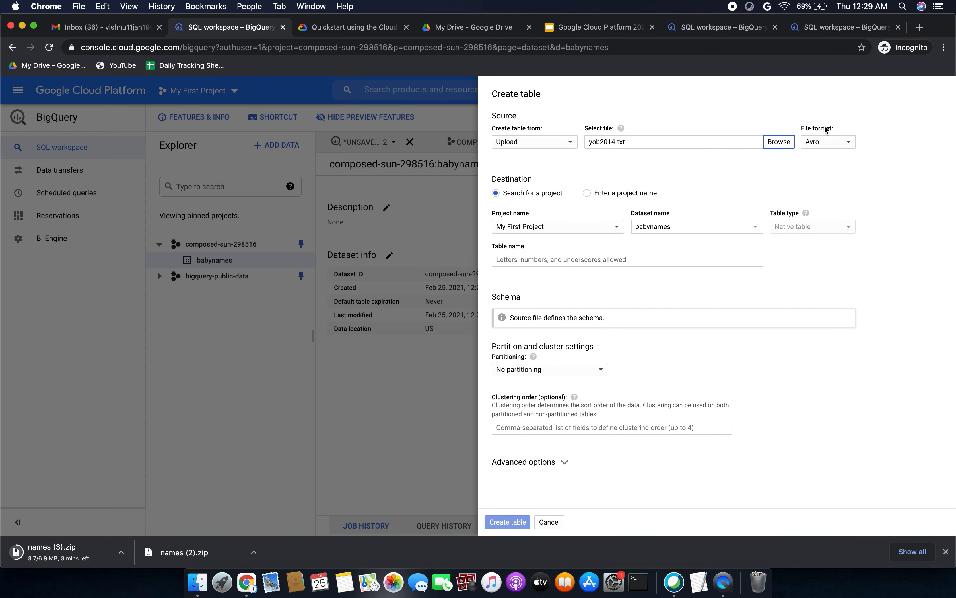
click(852, 143)
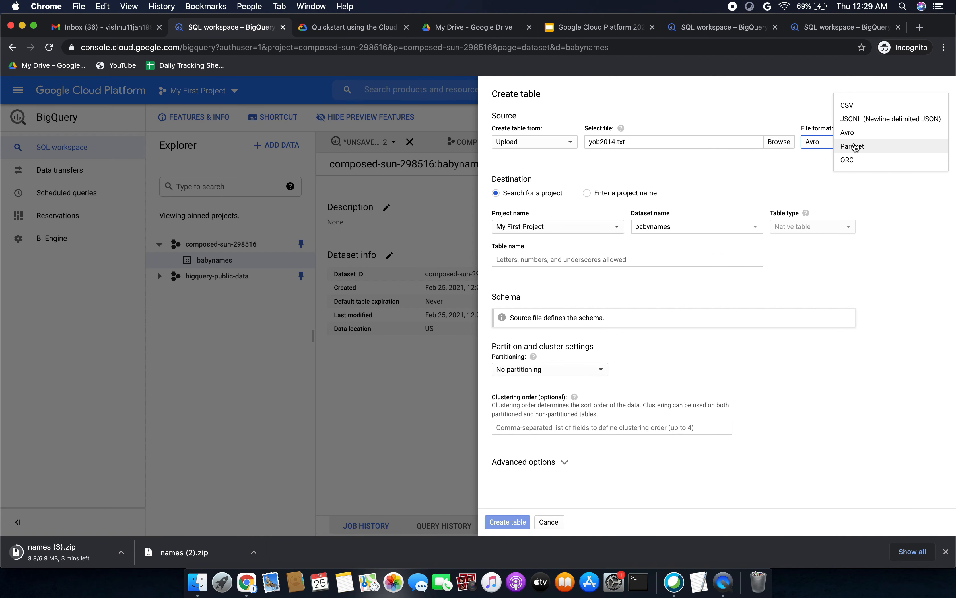
click(854, 108)
- Copy the table name names_2014 from the quickstart's Destination instructions and return to the table creation form
click(328, 29)
scroll(362, 239, down, 2)
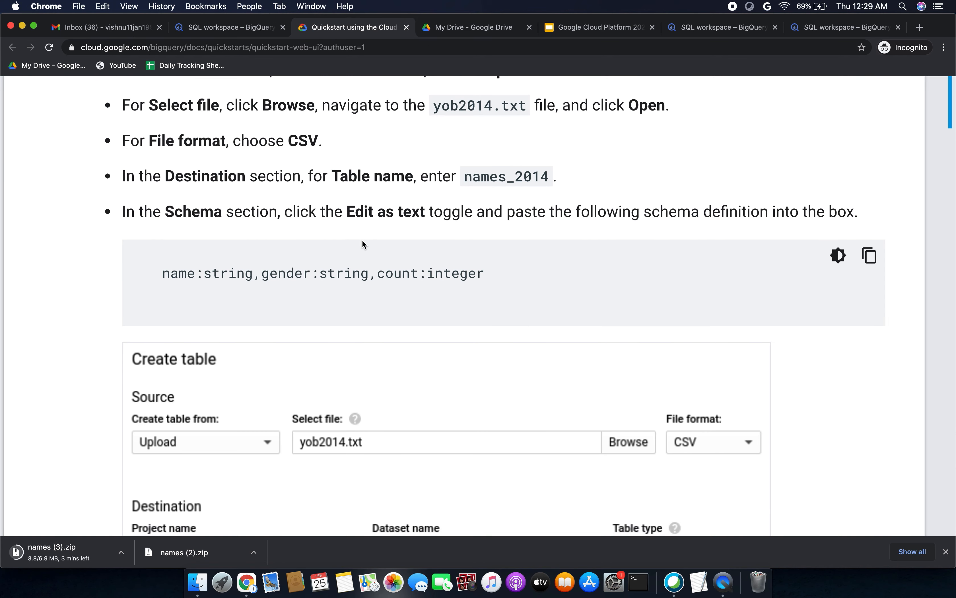
drag(158, 135, 279, 135)
click(345, 133)
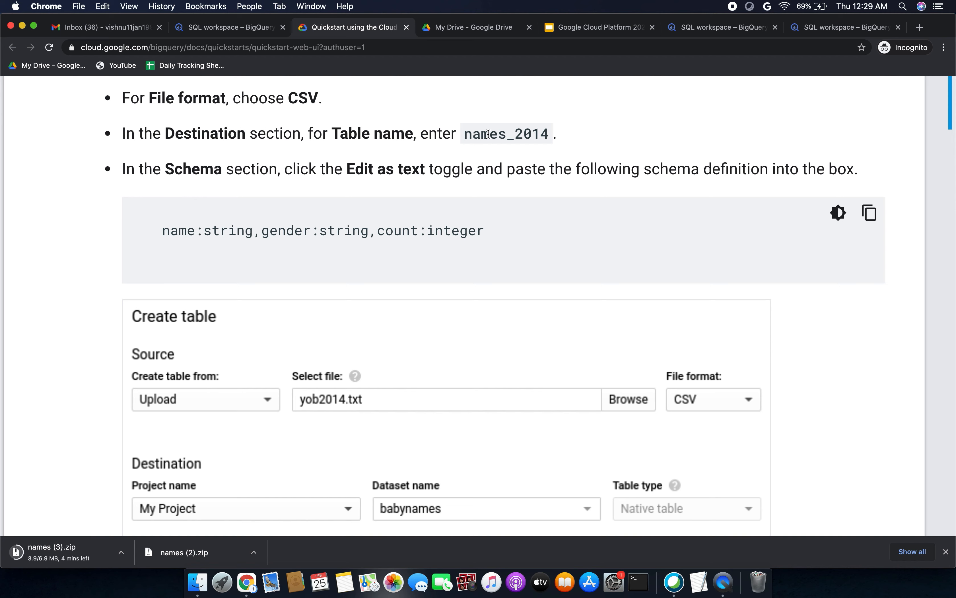
drag(465, 138, 553, 133)
key(super+c)
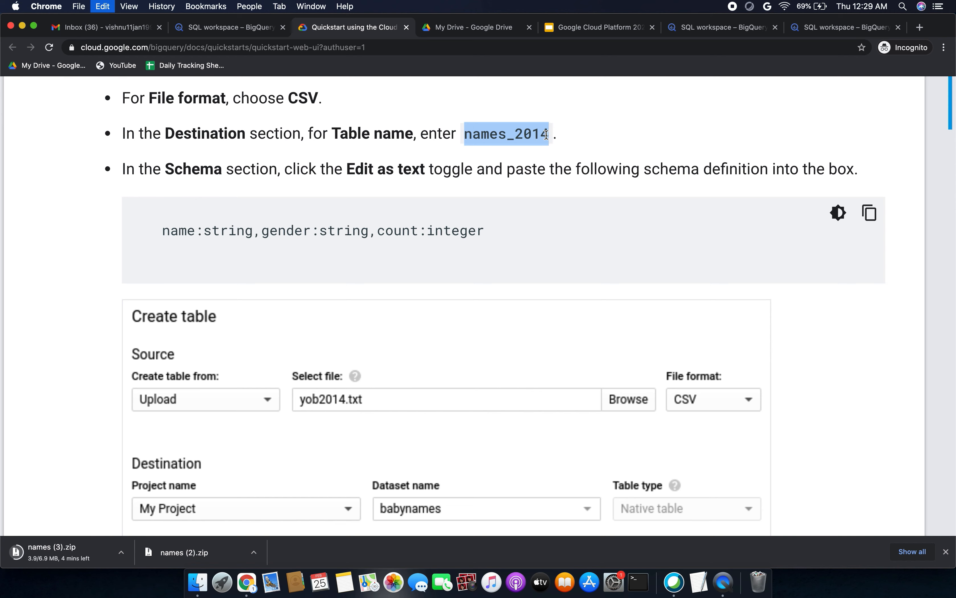
click(249, 28)
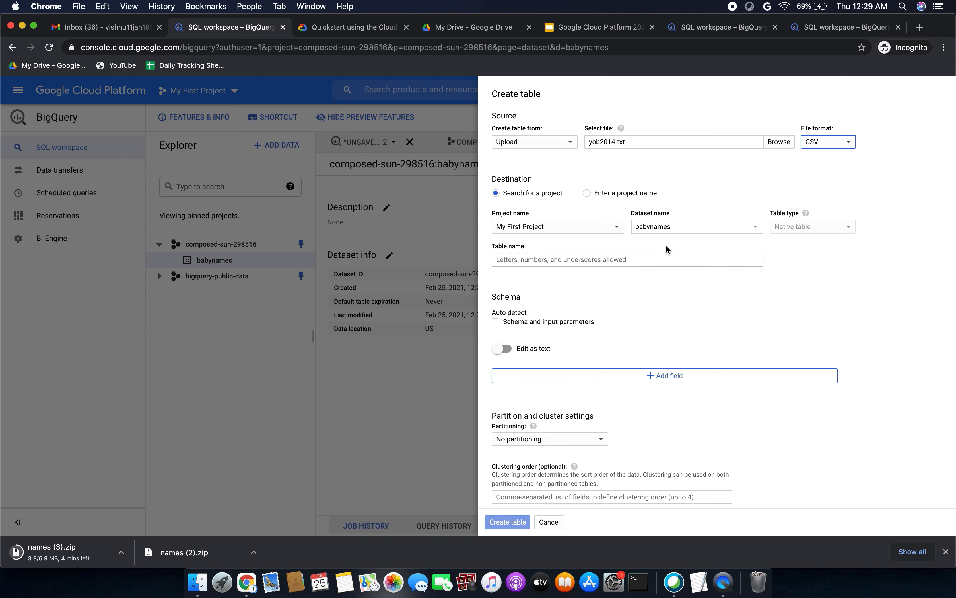
- Recheck the quickstart's table name instruction and name the destination table names_2014
click(342, 35)
drag(330, 135, 411, 135)
click(235, 27)
click(521, 253)
text(names_2014)
scroll(572, 273, down, 2)
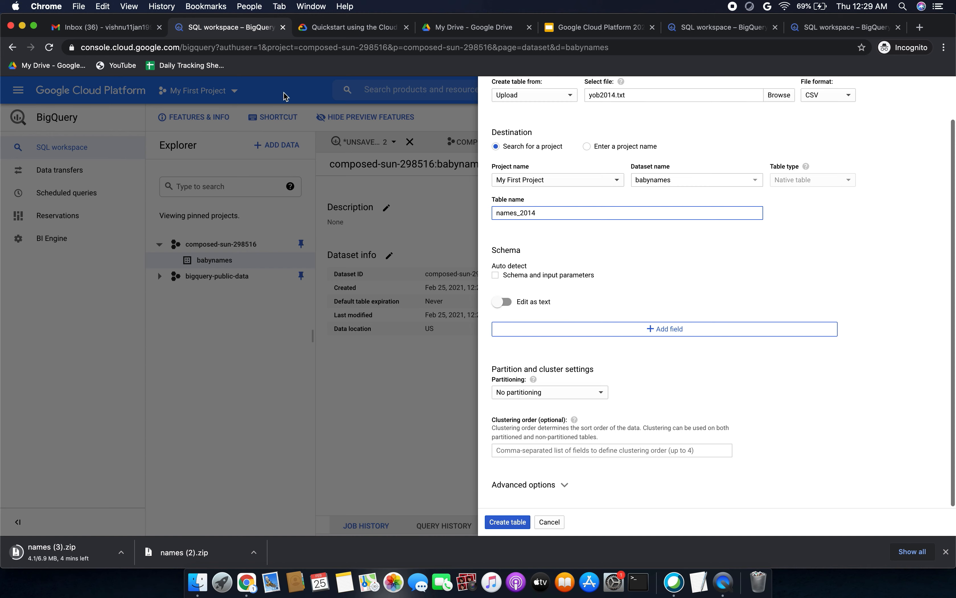
- Copy the quickstart's schema definition and enter it as text: name:string,gender:string,count:integer, without a trailing blank line
click(323, 30)
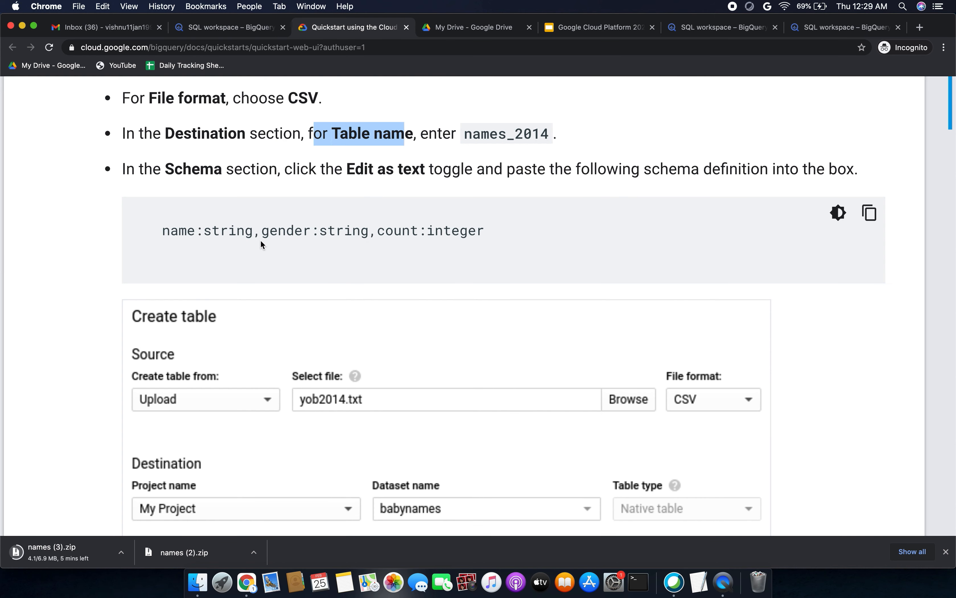
drag(234, 170, 264, 170)
drag(374, 168, 431, 168)
drag(538, 168, 722, 168)
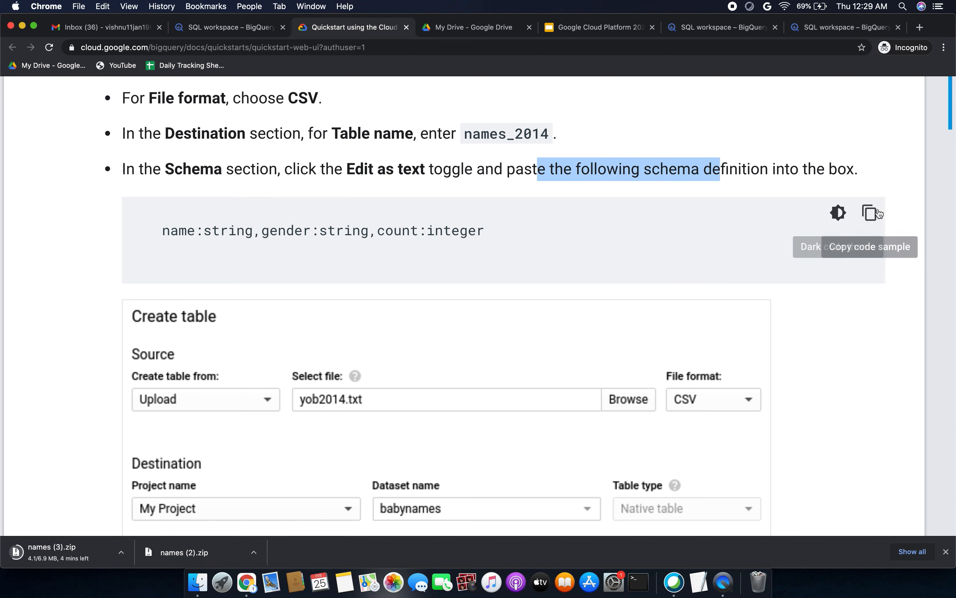
click(870, 213)
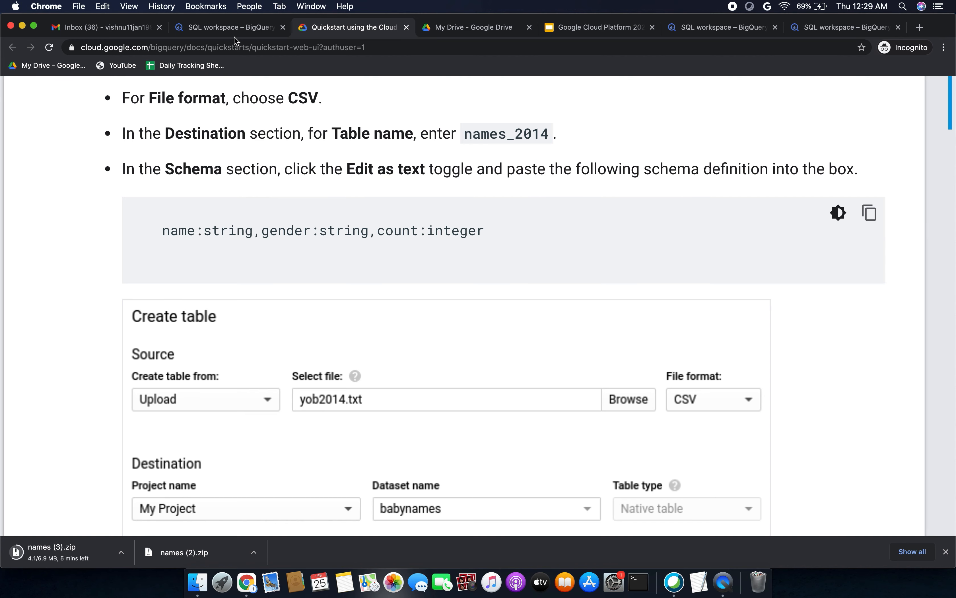
click(233, 27)
click(508, 302)
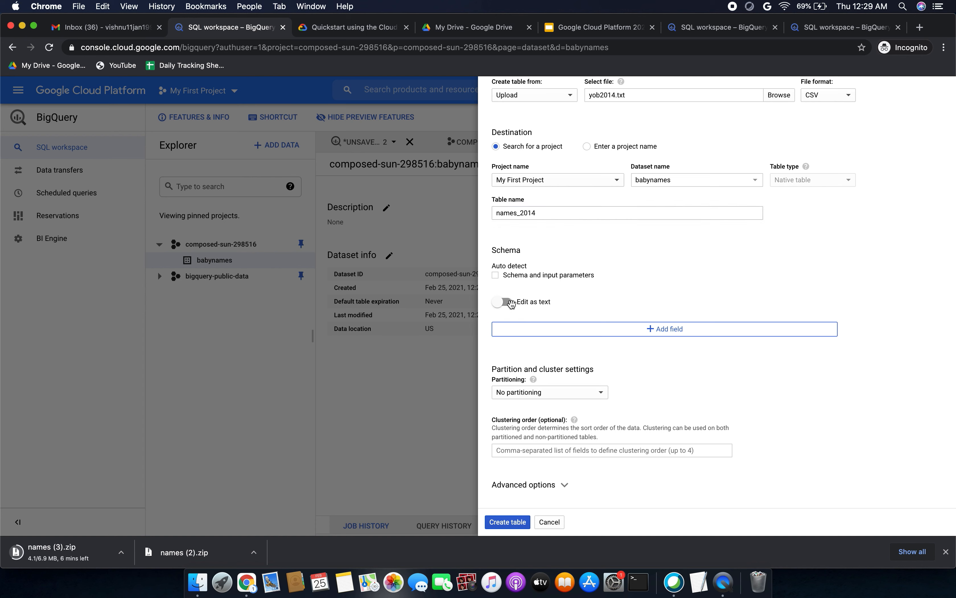
click(537, 328)
key(super+v)
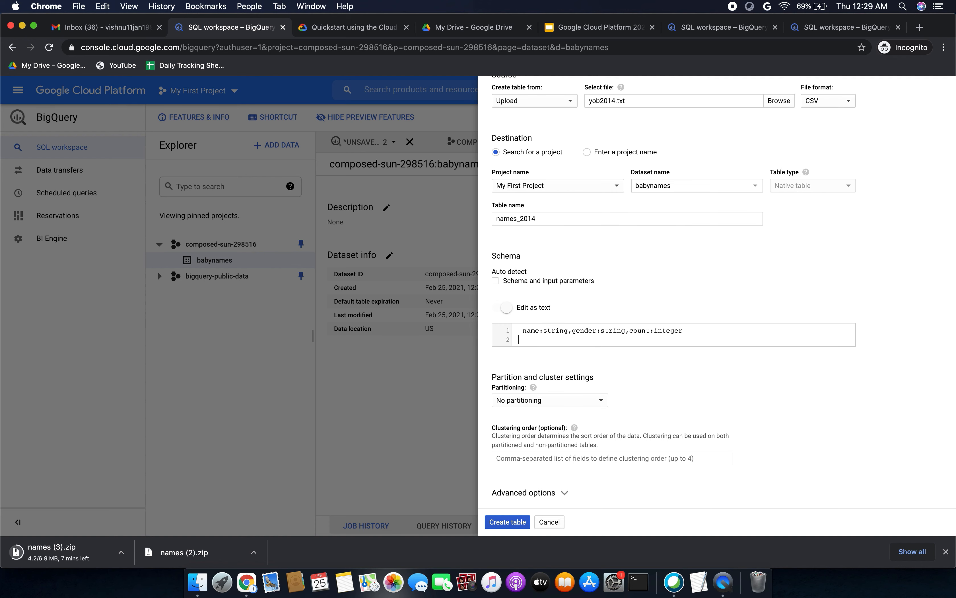
key(BackSpace)
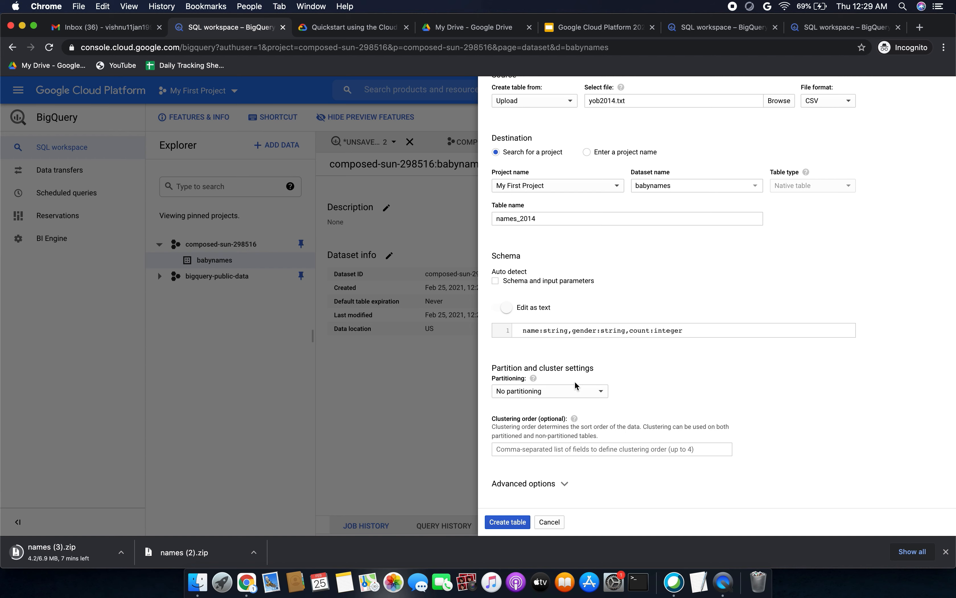
- Compare the form with the quickstart's remaining Create table instructions and create the names_2014 table
click(322, 28)
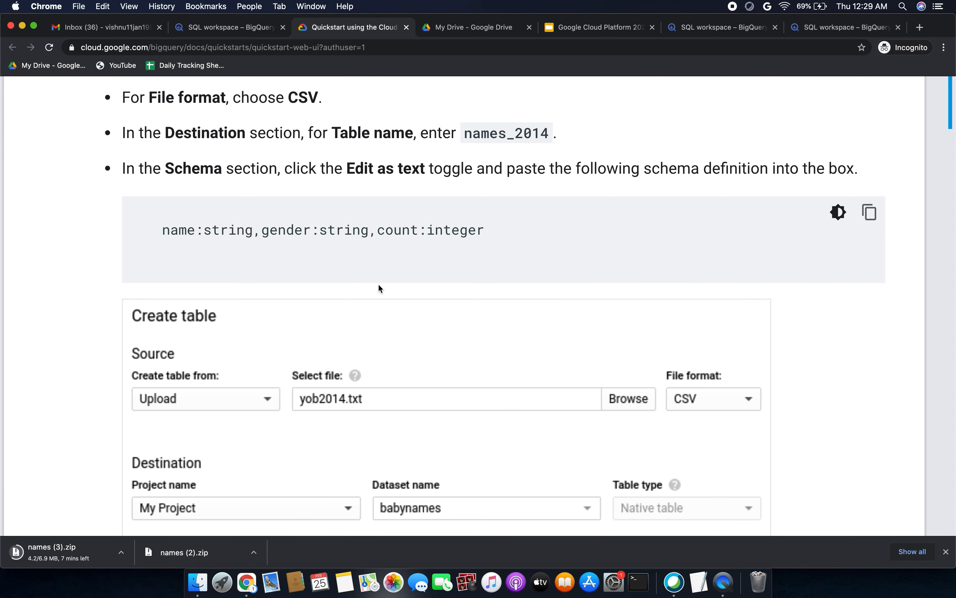
scroll(378, 283, down, 6)
scroll(379, 286, down, 8)
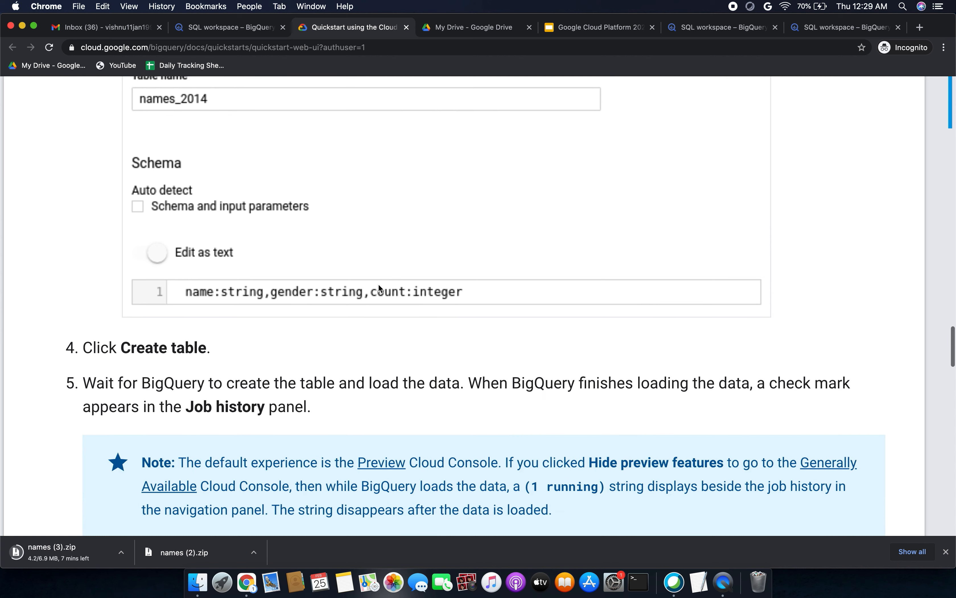
scroll(342, 305, down, 3)
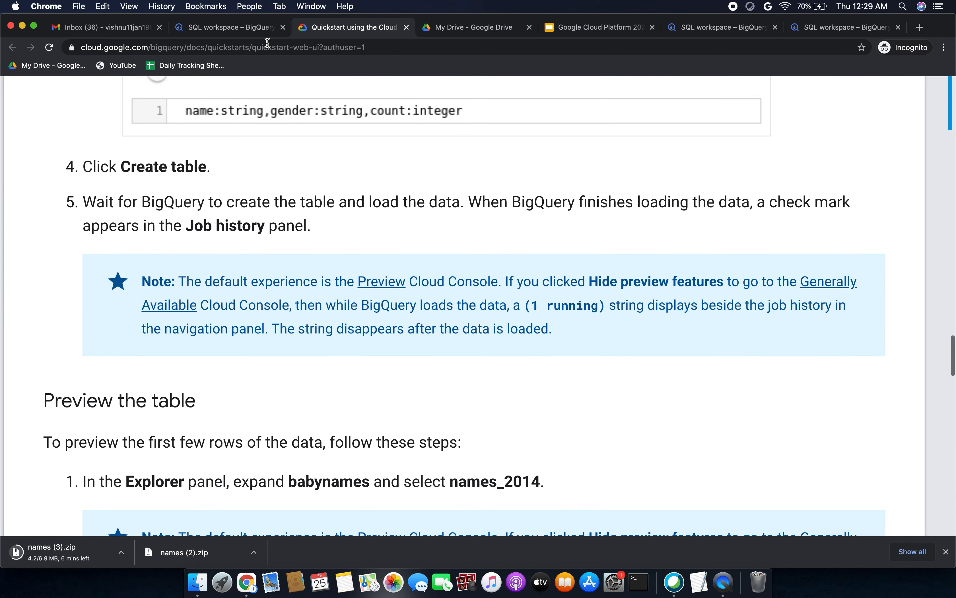
click(242, 31)
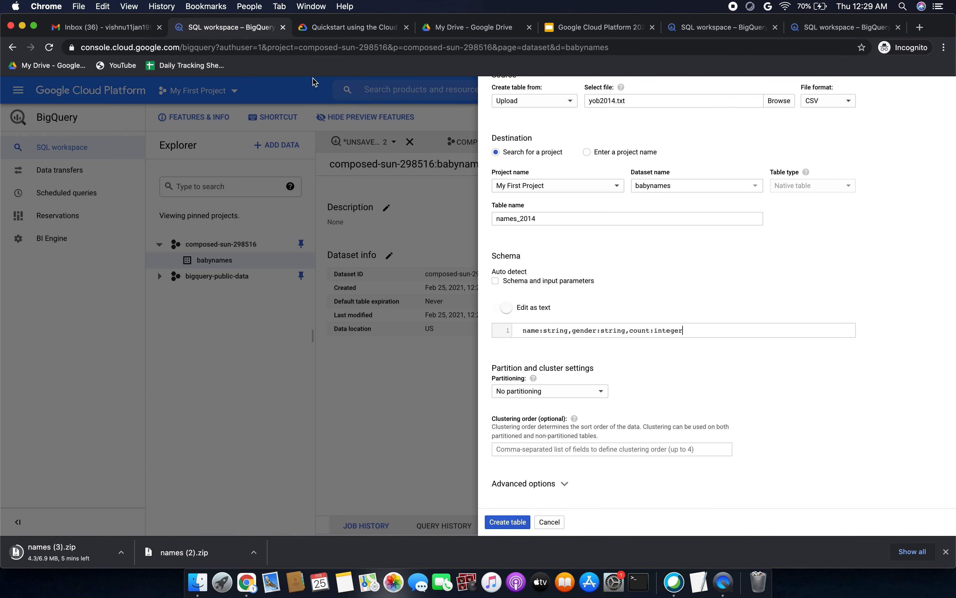
click(511, 521)
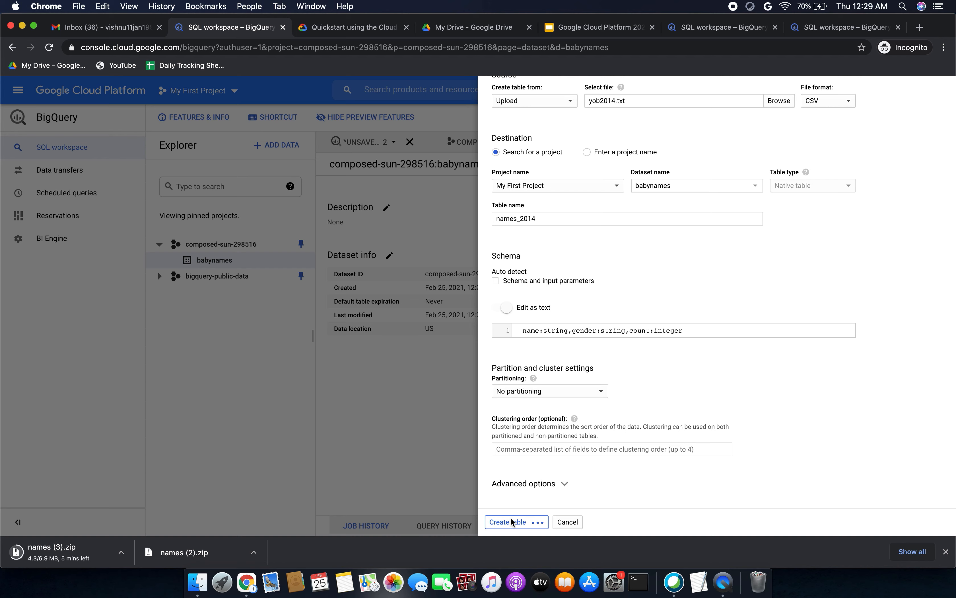
- Read the quickstart's notes on loading and previewing the table, and open names_2014 under babynames in the Explorer
click(361, 31)
scroll(356, 286, down, 1)
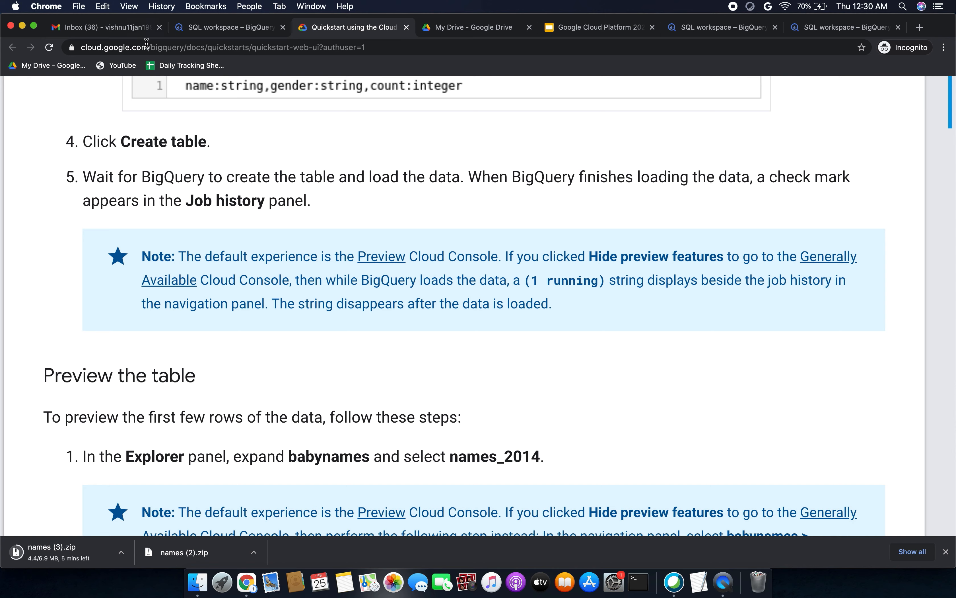
click(225, 33)
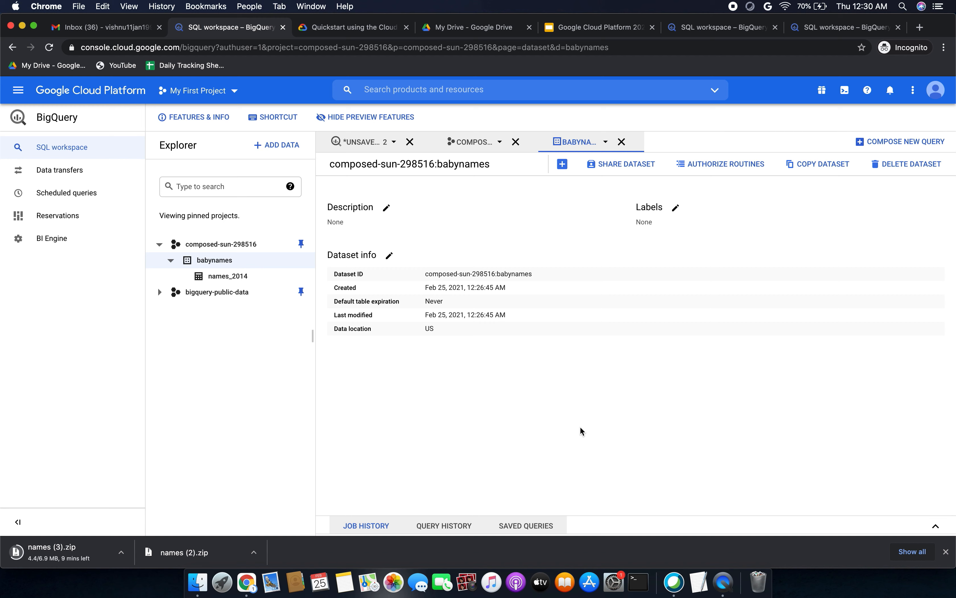
click(242, 280)
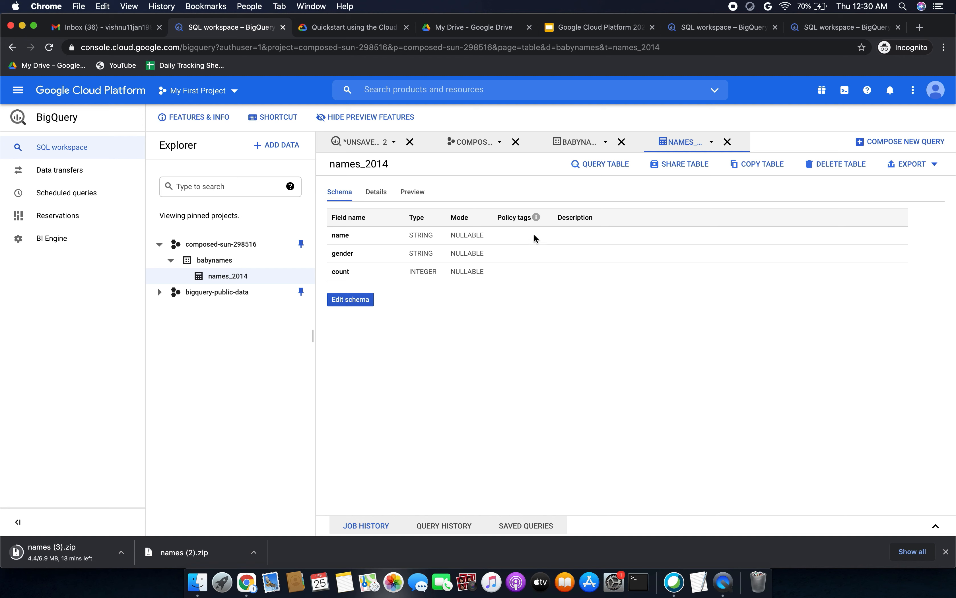
- Read the quickstart's Preview the table instructions and its sample preview of names_2014
click(335, 28)
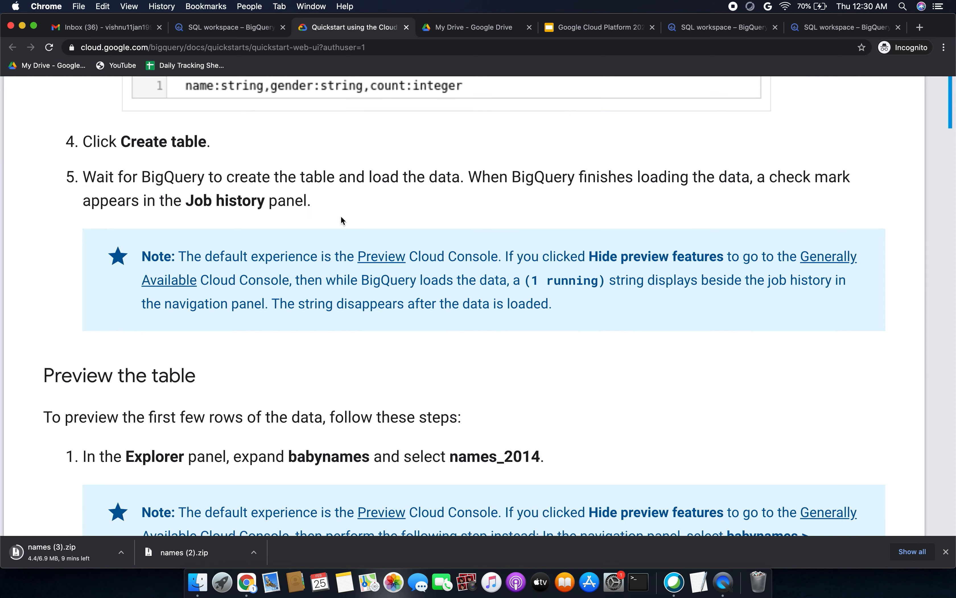
scroll(350, 217, down, 6)
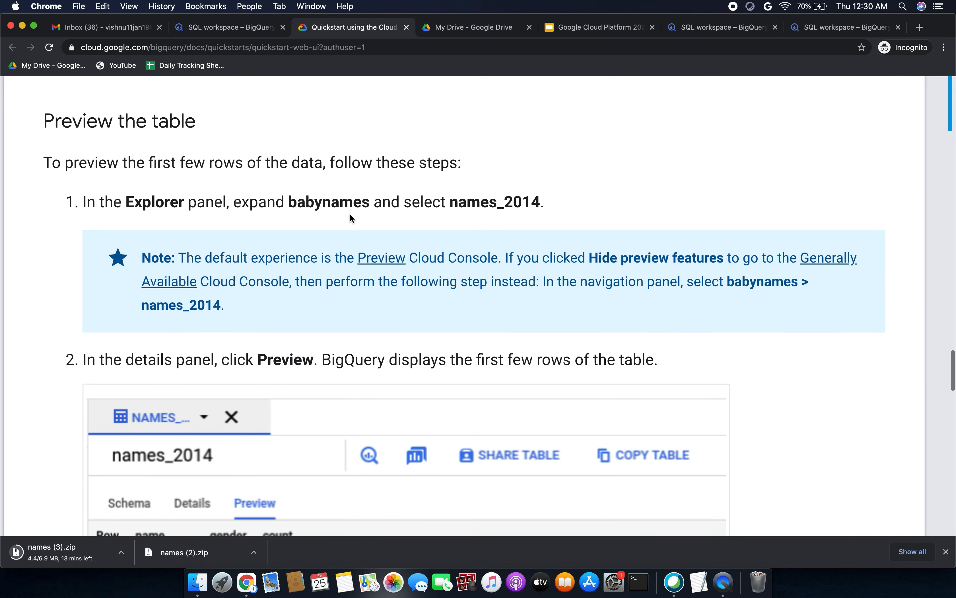
scroll(349, 218, down, 4)
scroll(349, 215, up, 3)
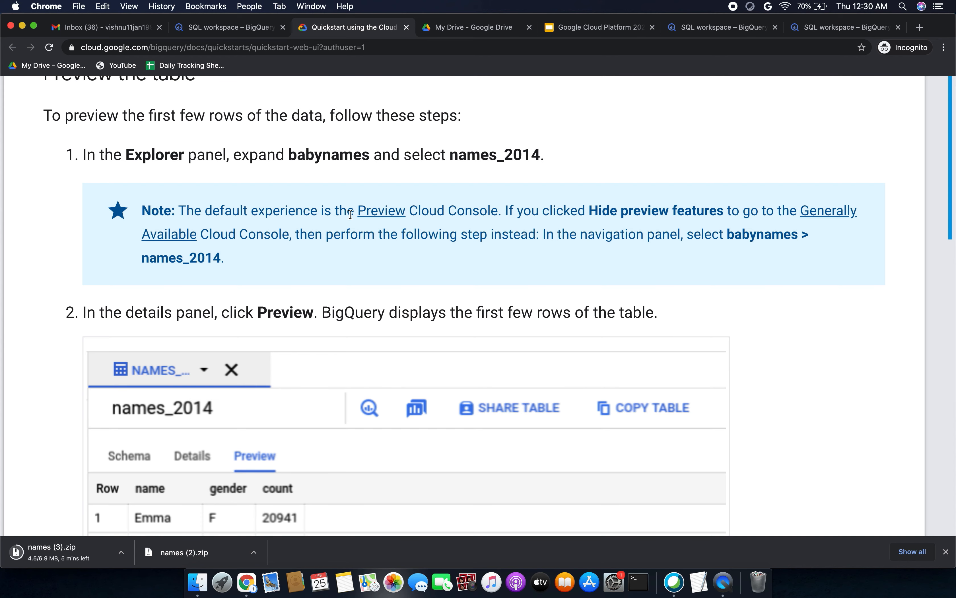
scroll(357, 276, down, 3)
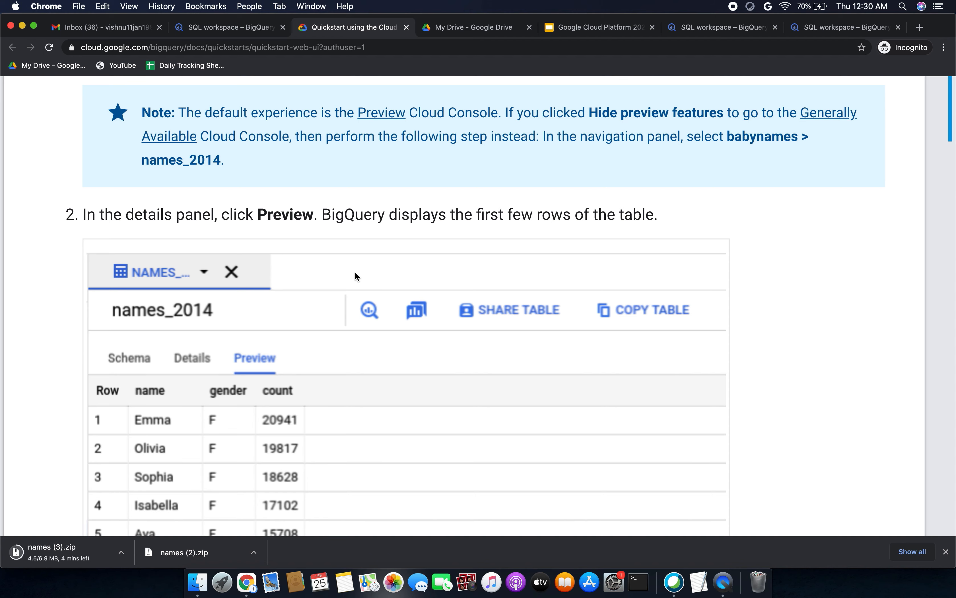
scroll(356, 274, down, 2)
scroll(356, 274, down, 3)
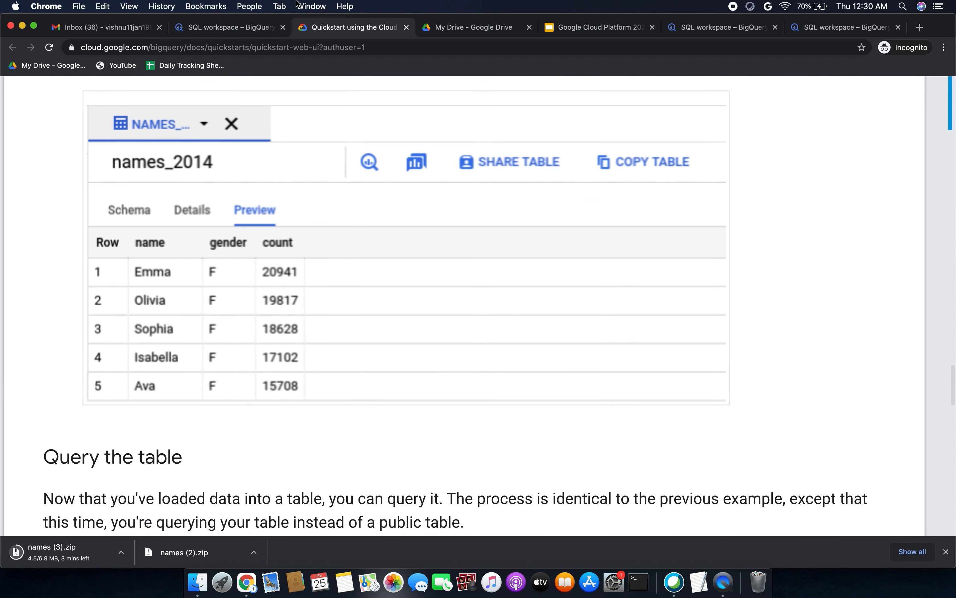
- Preview the rows of the names_2014 table and browse through them
click(243, 28)
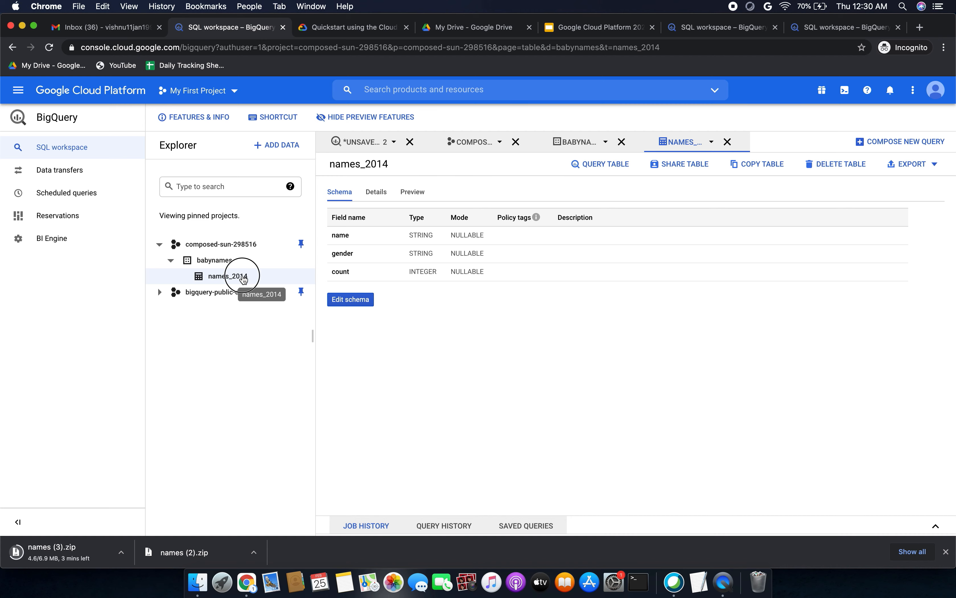
click(379, 192)
click(417, 191)
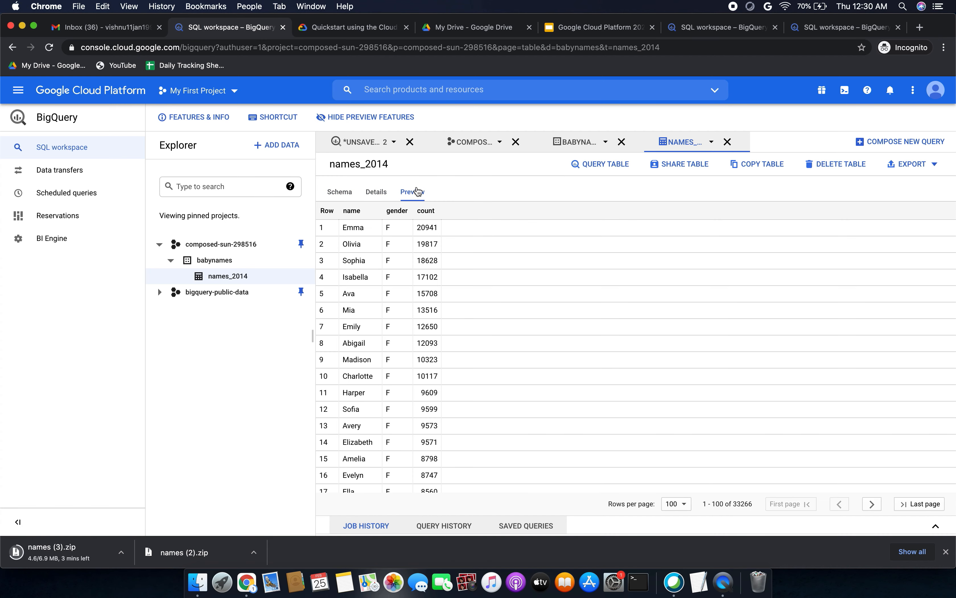
scroll(482, 309, down, 20)
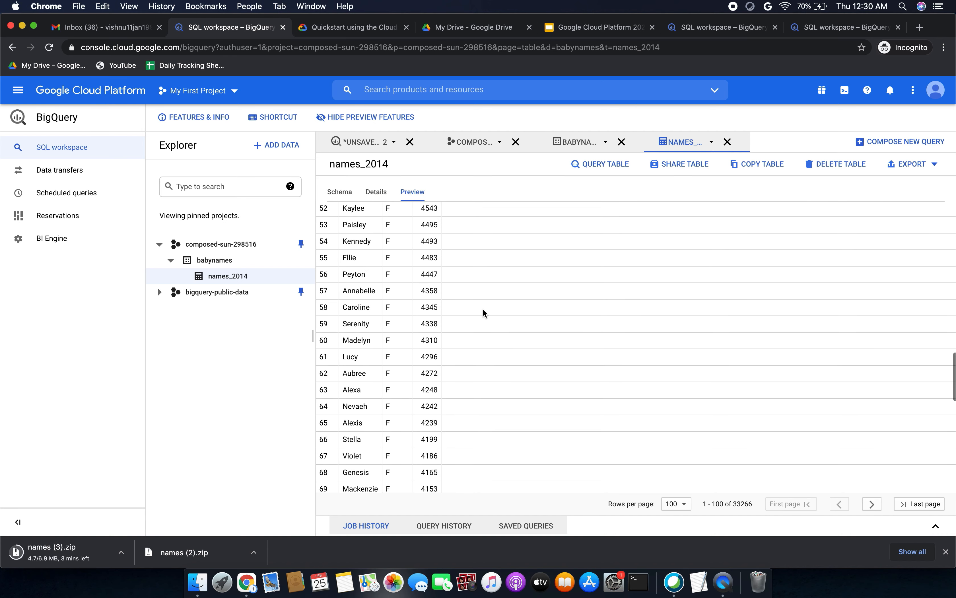
- Check the names_2014 schema and browse its preview rows down to the end of the first page
click(339, 192)
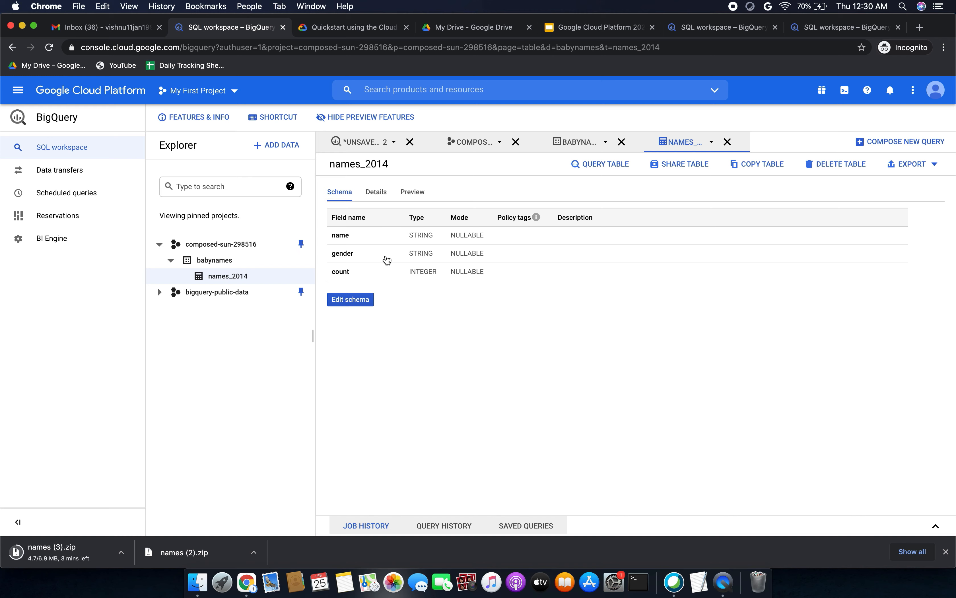
click(411, 192)
scroll(441, 323, down, 3)
scroll(441, 323, down, 15)
scroll(440, 323, up, 4)
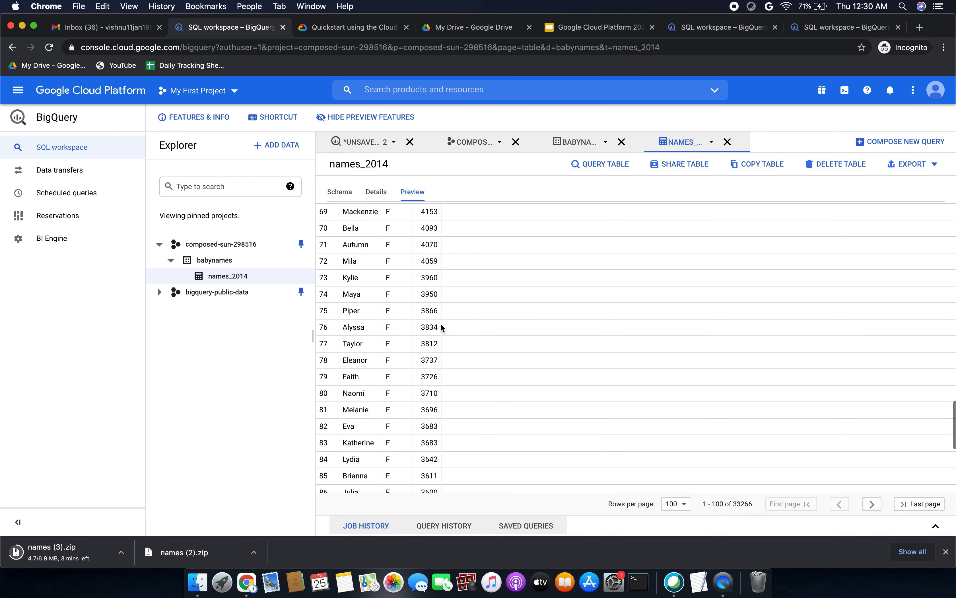
scroll(441, 324, up, 9)
scroll(441, 324, down, 12)
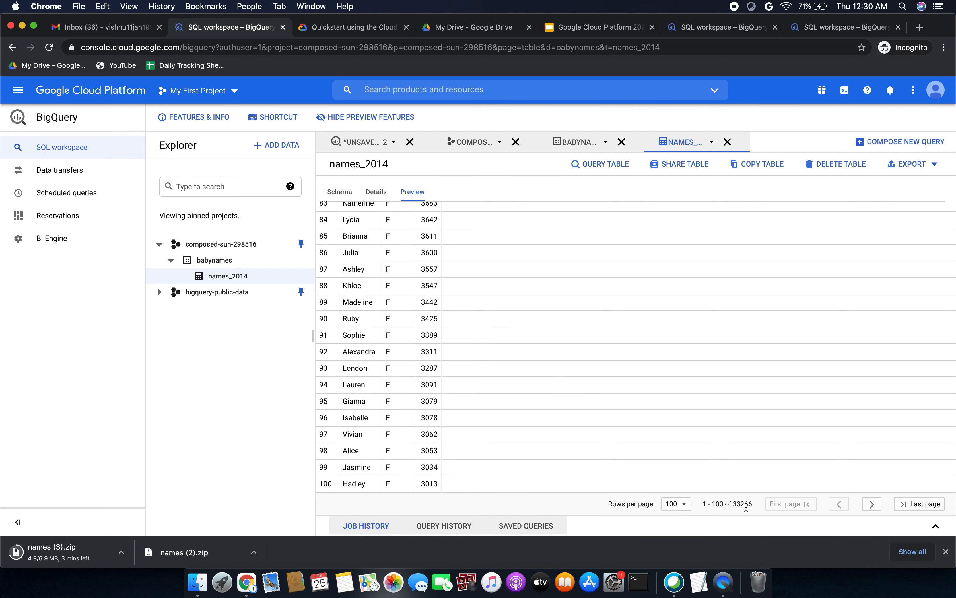
scroll(678, 373, up, 16)
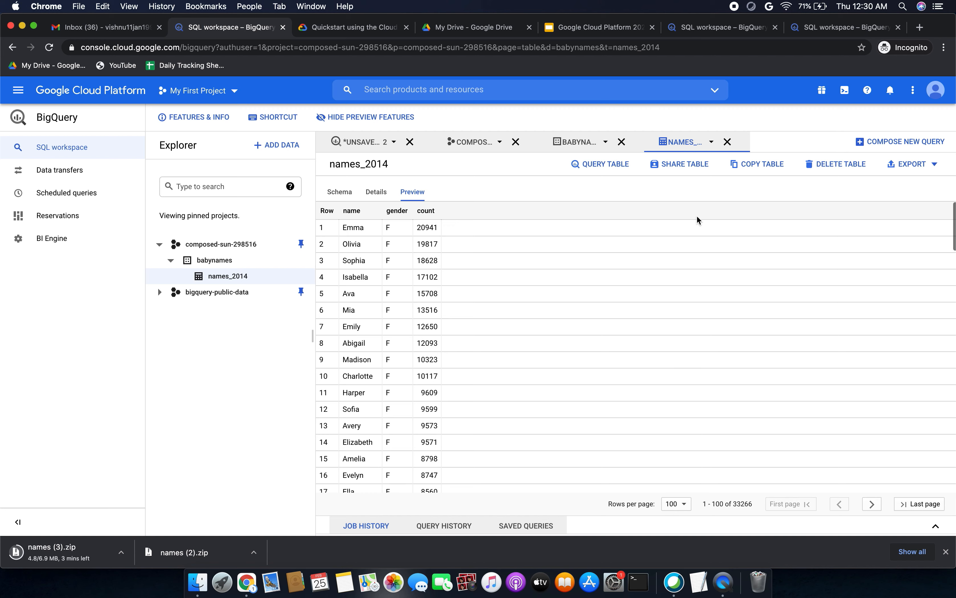
- Compare the names_2014 preview with the quickstart's sample rows, and review the table's details and schema
click(355, 28)
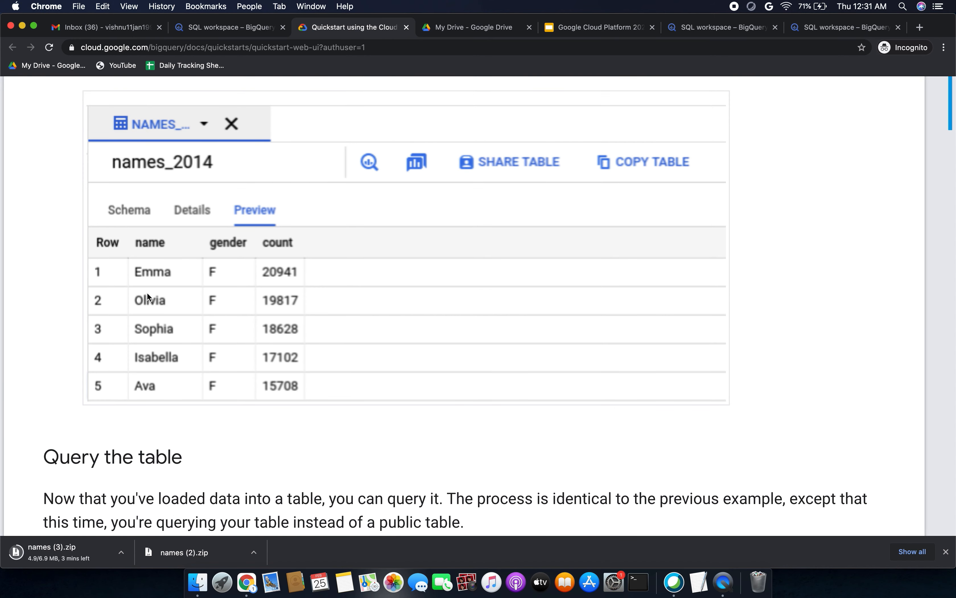
click(226, 29)
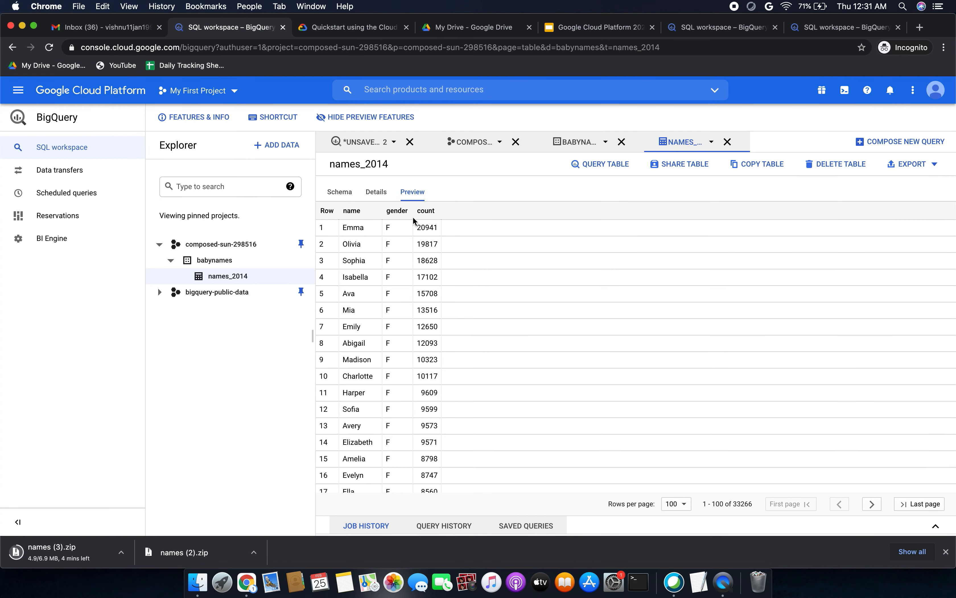
click(341, 194)
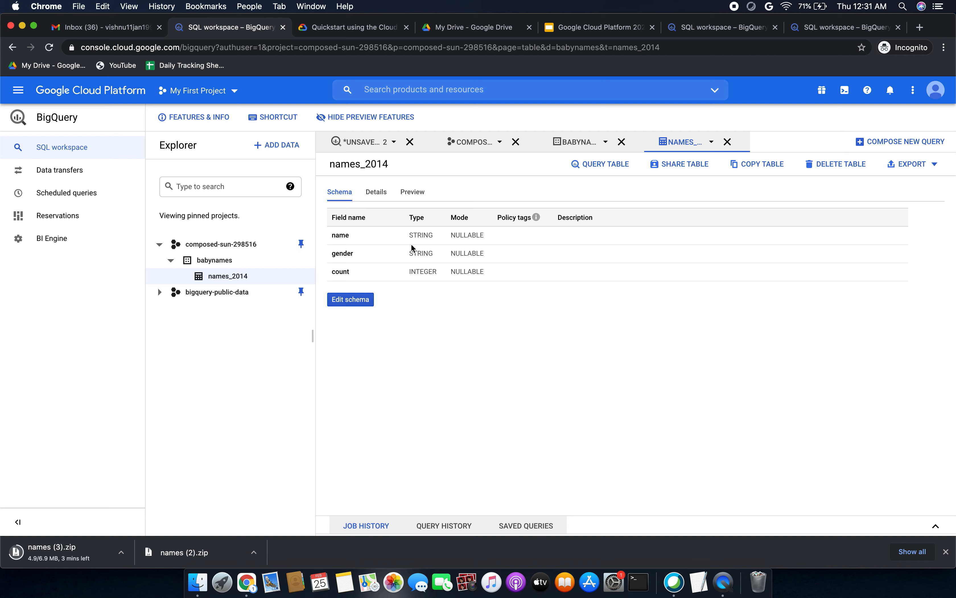
click(376, 196)
click(345, 197)
- Reread the quickstart's instruction on previewing the first rows and examine the names_2014 preview again
click(351, 28)
scroll(274, 370, up, 5)
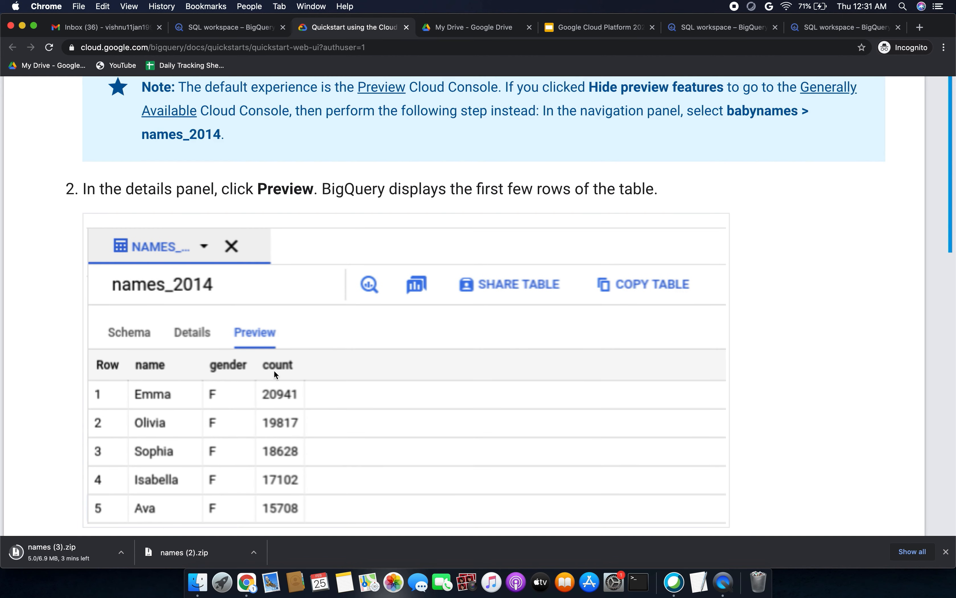
drag(345, 253, 402, 261)
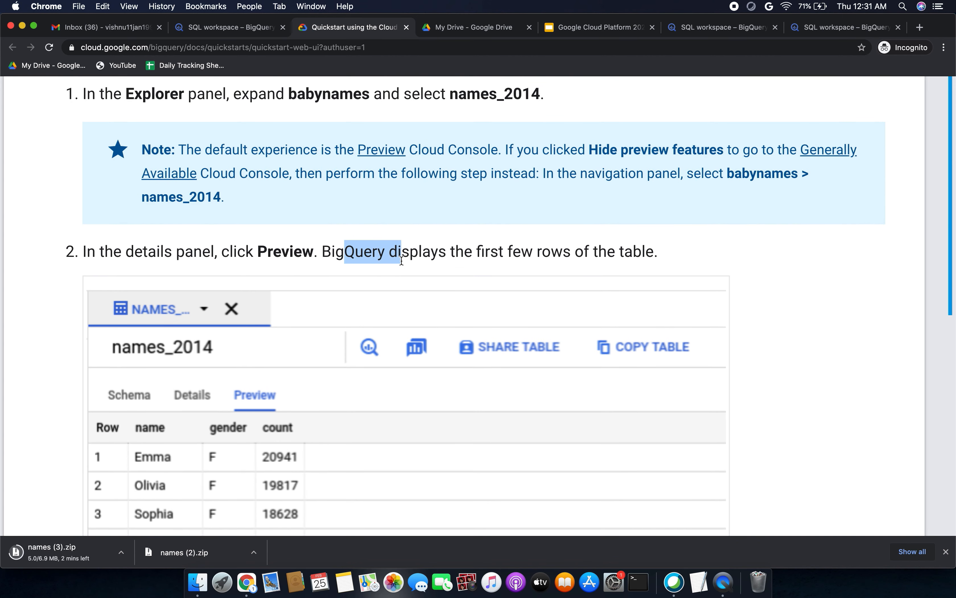
click(256, 28)
click(409, 197)
scroll(443, 329, down, 10)
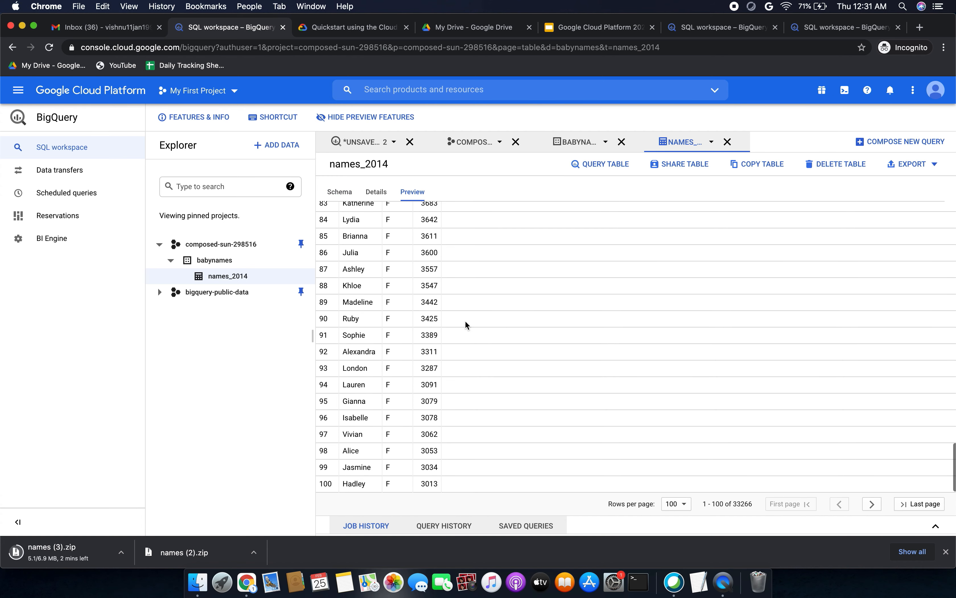
- Try 10 rows per page in the names_2014 preview and settle on 30
click(688, 507)
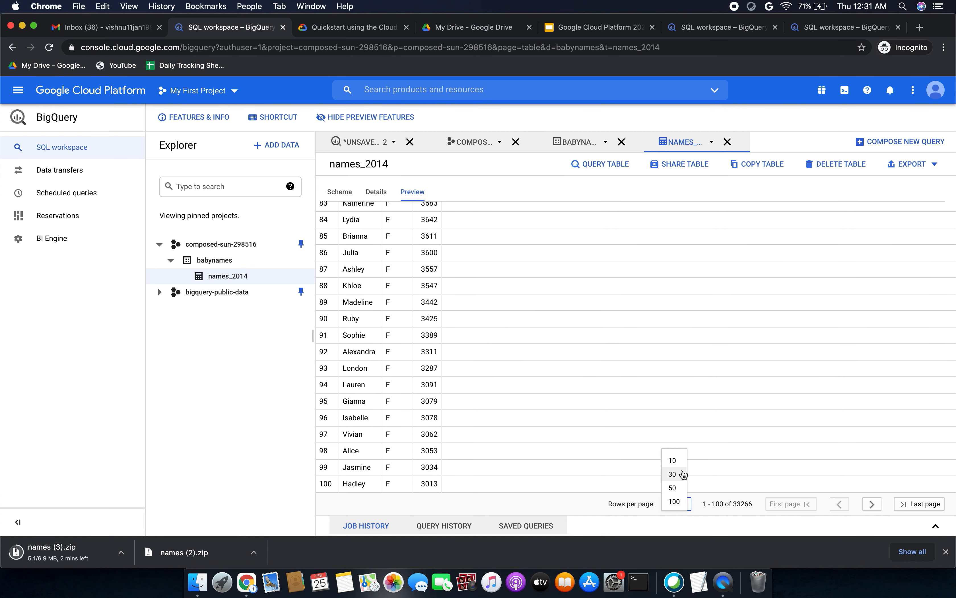
click(679, 460)
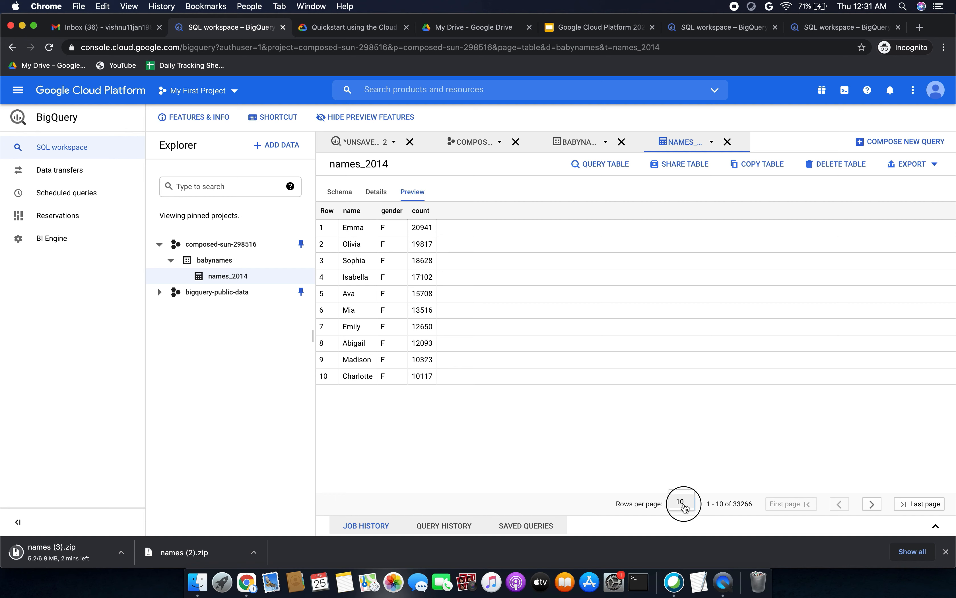
click(690, 504)
scroll(690, 504, down, 3)
- Read the quickstart's Query the table section and copy its query for the top five US male baby names in 2014
click(352, 27)
scroll(338, 326, down, 10)
scroll(339, 331, down, 3)
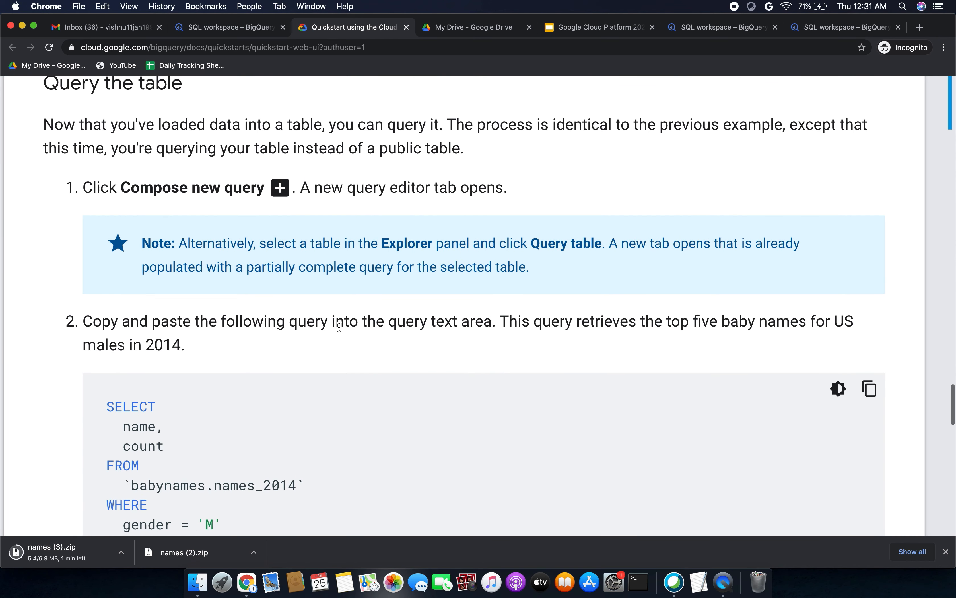
scroll(339, 328, down, 1)
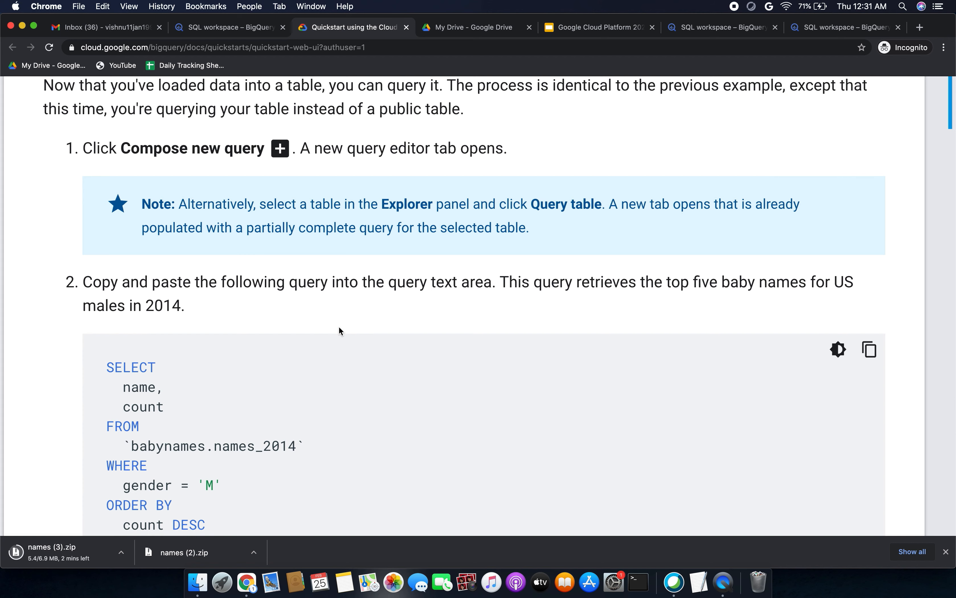
scroll(339, 328, down, 2)
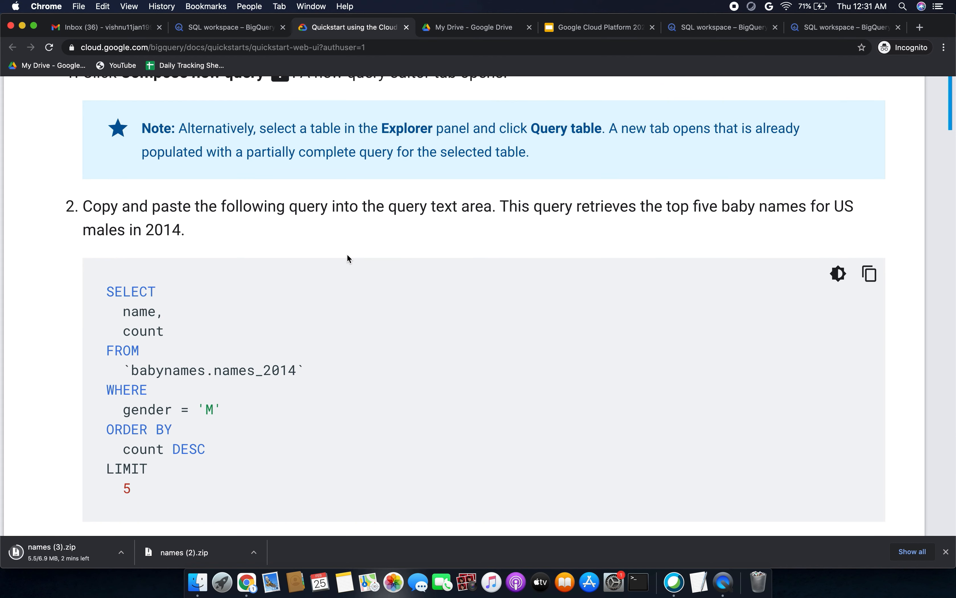
scroll(348, 257, down, 1)
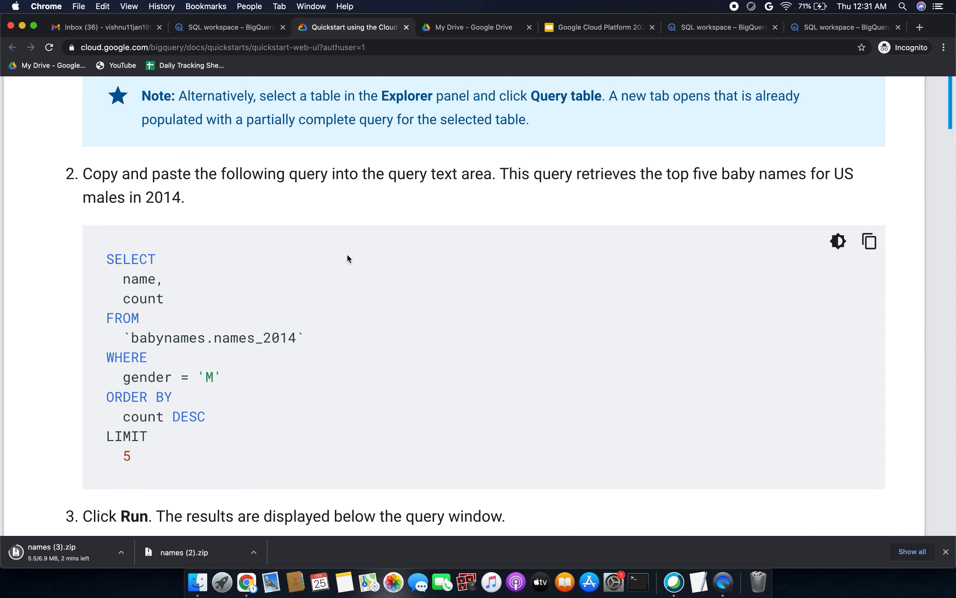
scroll(366, 320, down, 2)
click(863, 160)
- Compose a new query from the copied SQL selecting name and count from babynames.names_2014 for gender 'M', limit 5, and run it
click(227, 27)
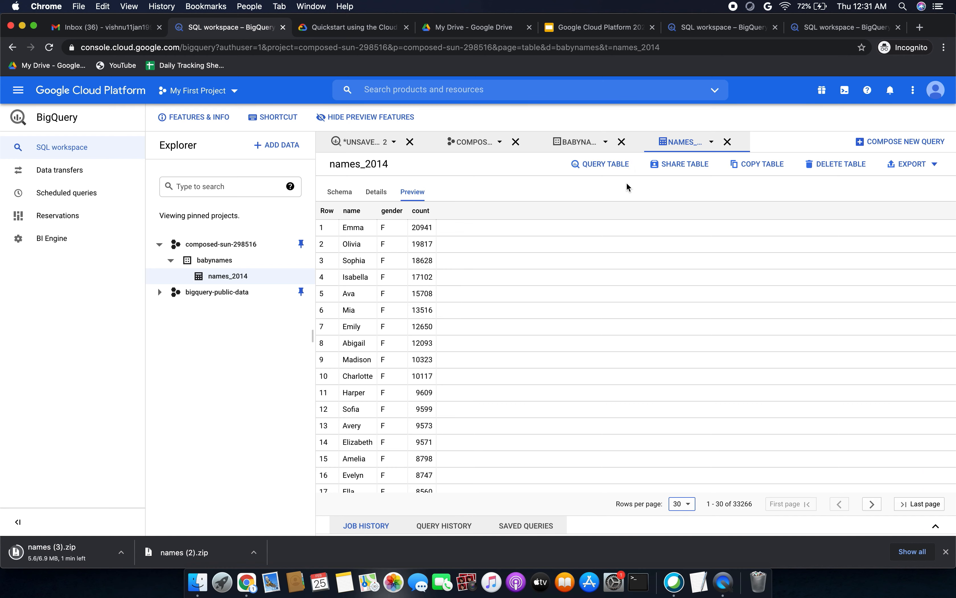
click(872, 142)
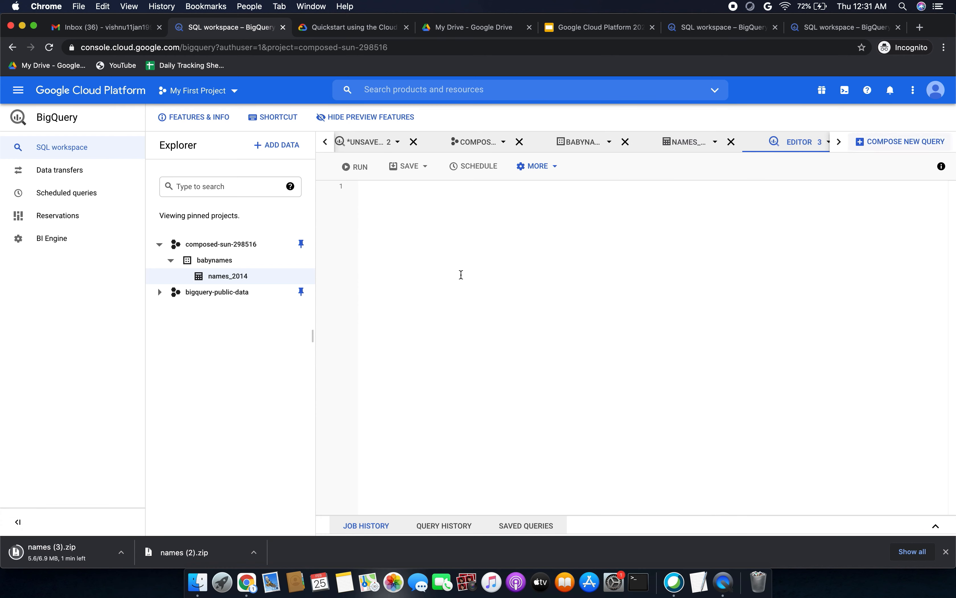
key(super+v)
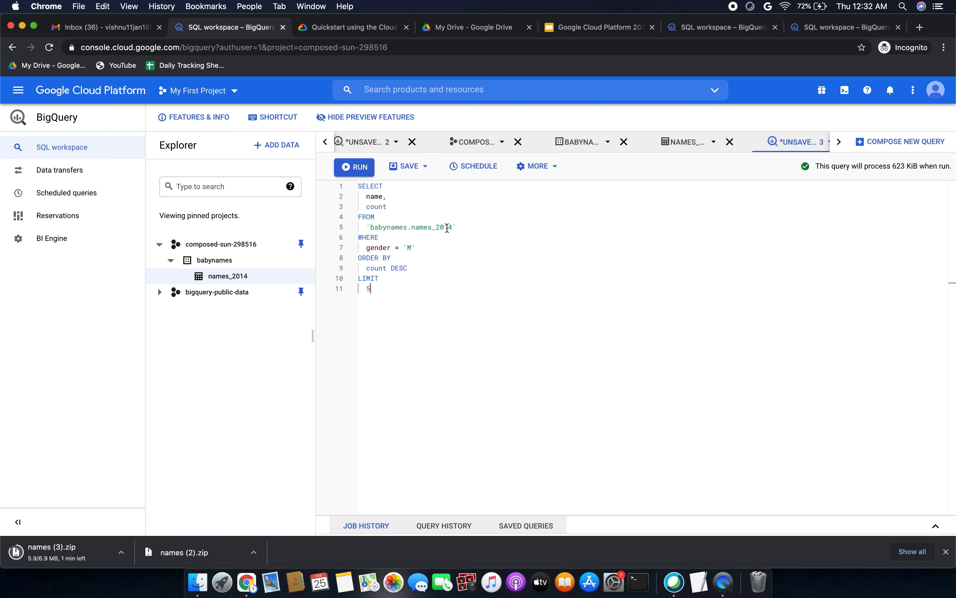
click(362, 170)
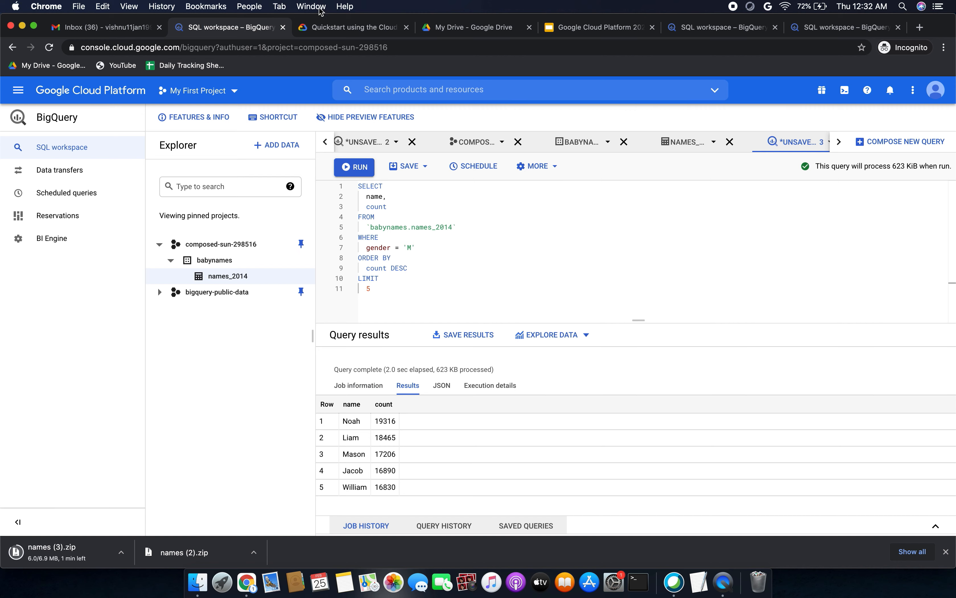
- Compare the query results with the quickstart's sample and read its Clean up instructions for deleting the dataset
click(336, 27)
scroll(361, 350, down, 10)
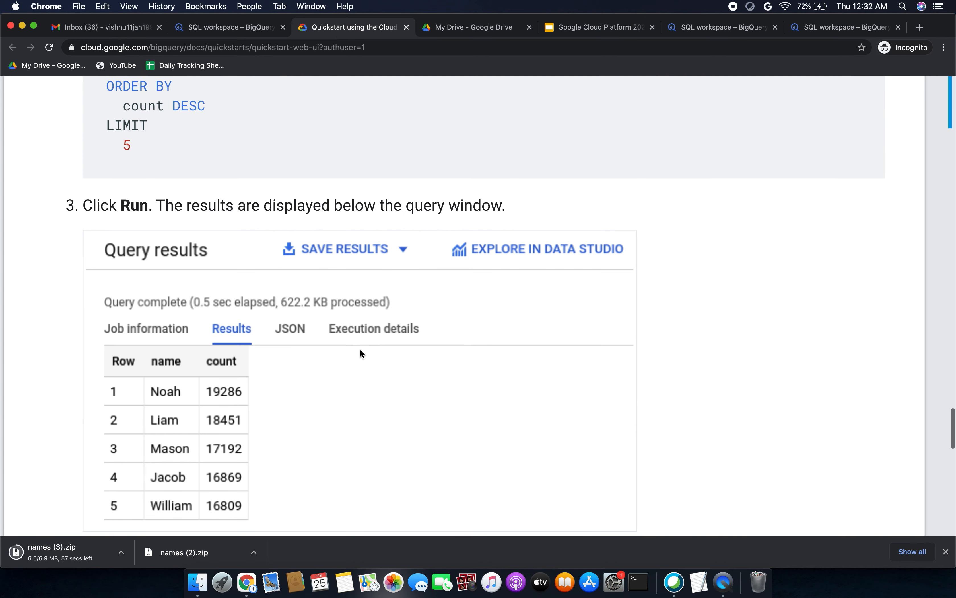
scroll(361, 350, down, 3)
scroll(360, 349, down, 5)
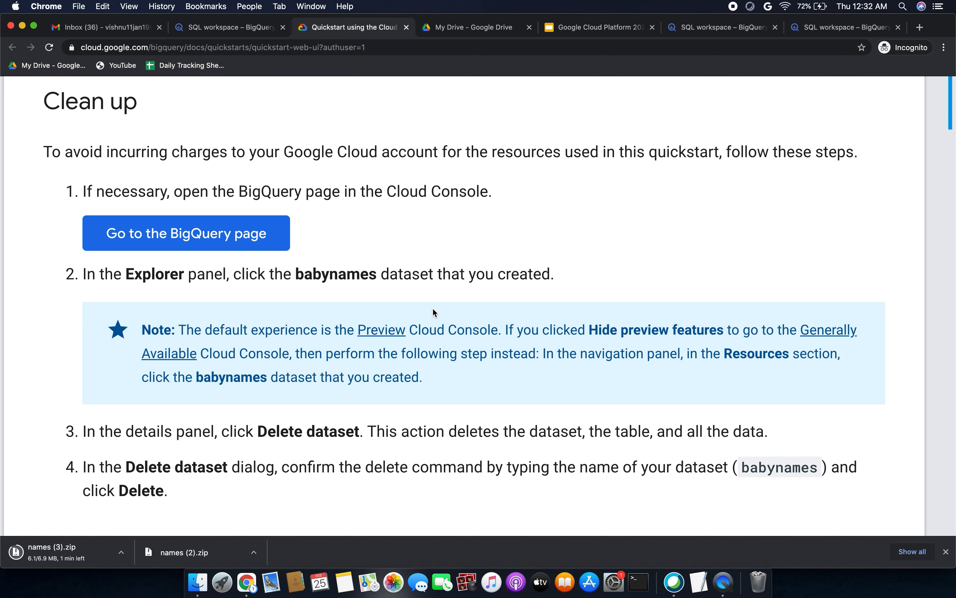
scroll(433, 309, down, 3)
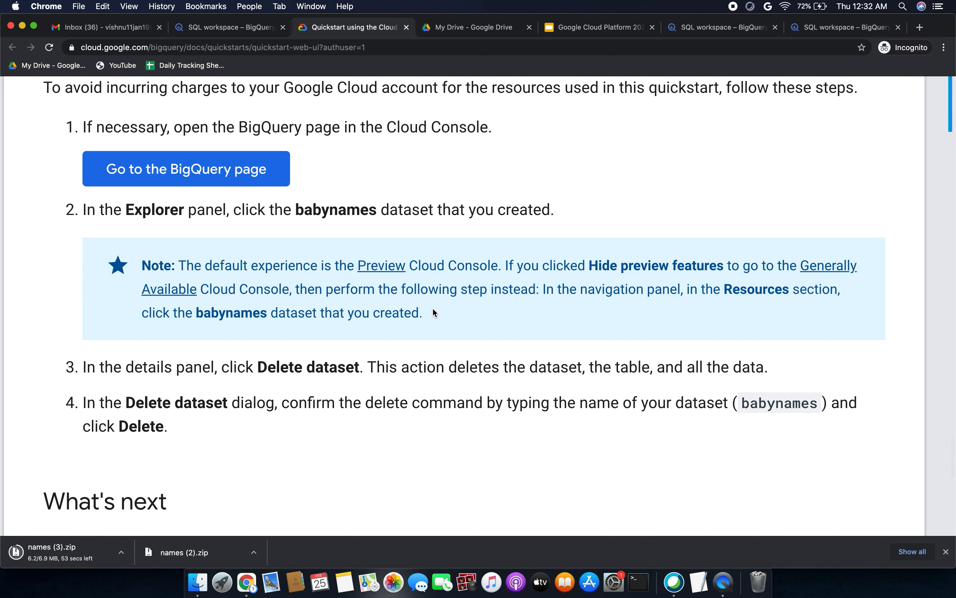
scroll(433, 308, down, 5)
scroll(434, 302, up, 6)
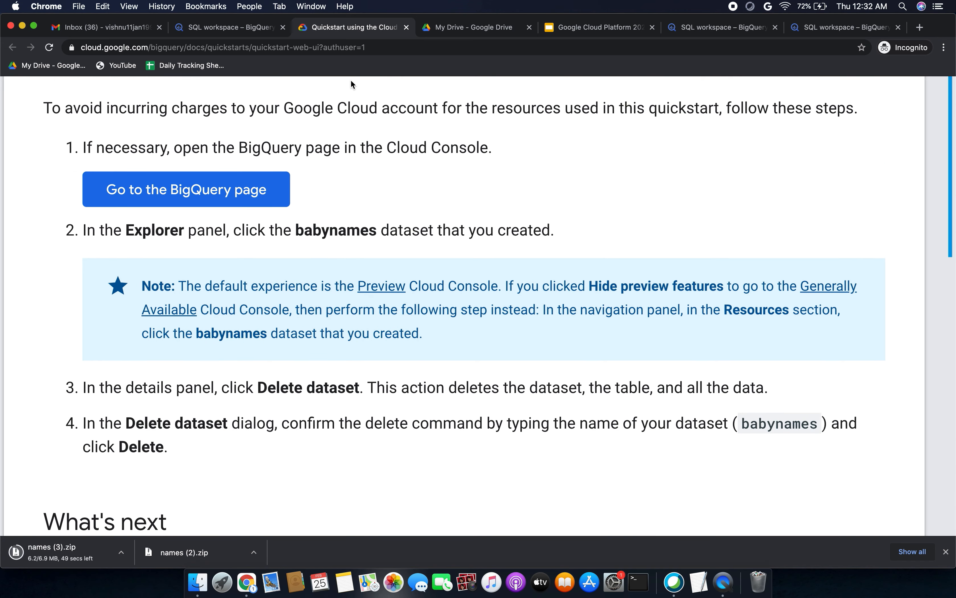
- Open names_2014 from the Explorer, followed by the details of its parent dataset babynames
click(240, 31)
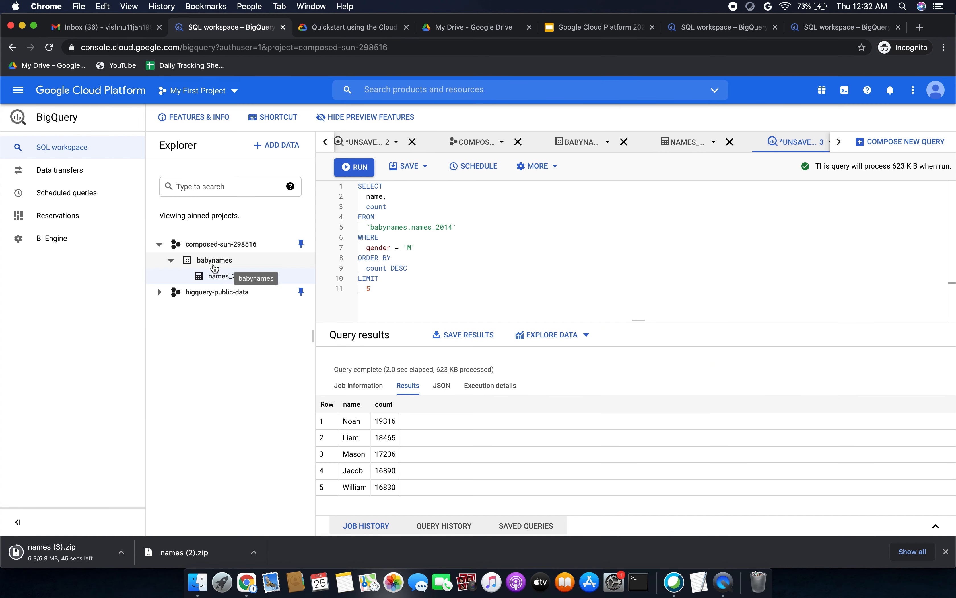
click(226, 277)
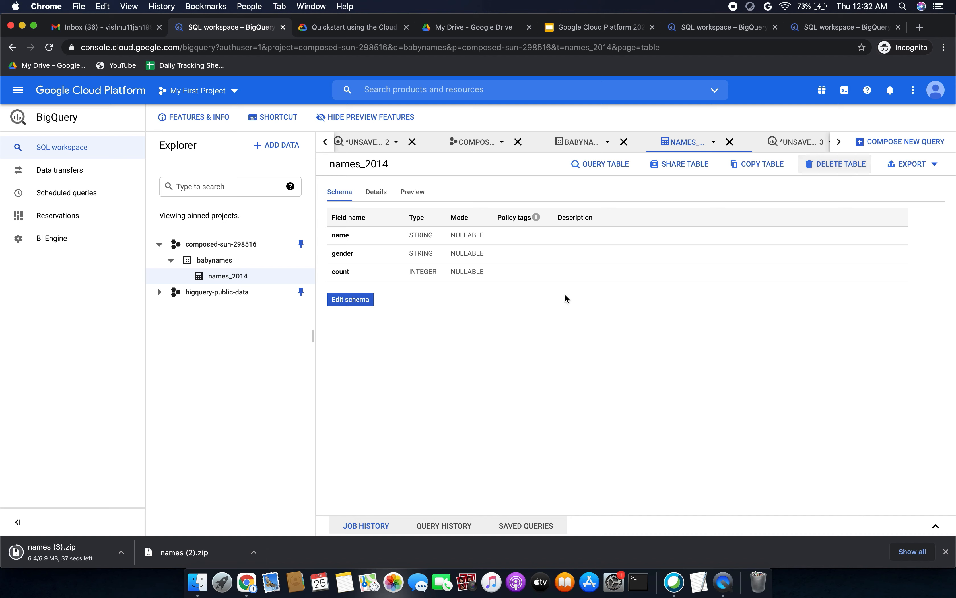
click(225, 264)
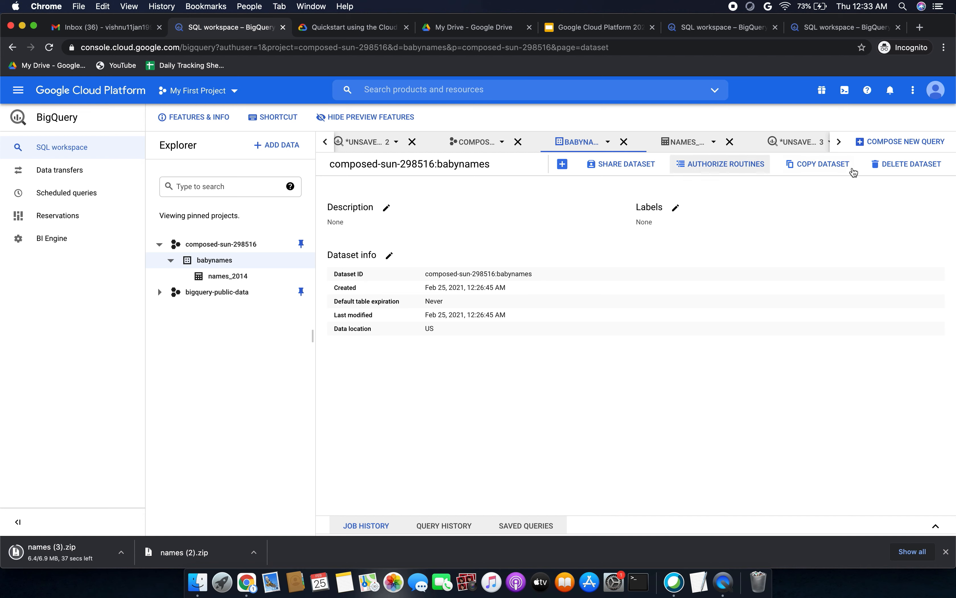
- Delete the babynames dataset with all its contents, entering babynames as the dataset name to confirm the deletion
click(878, 162)
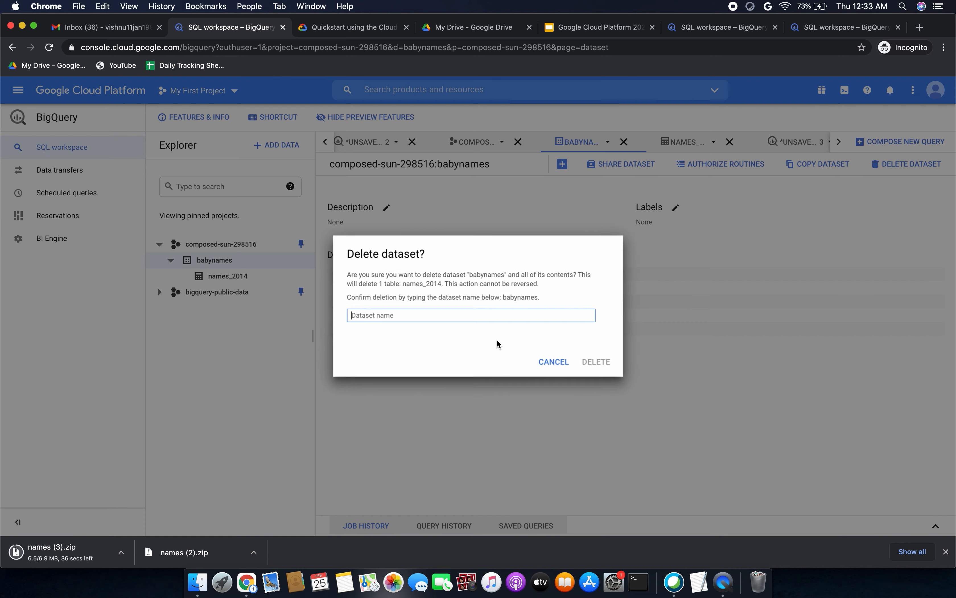
double_click(521, 294)
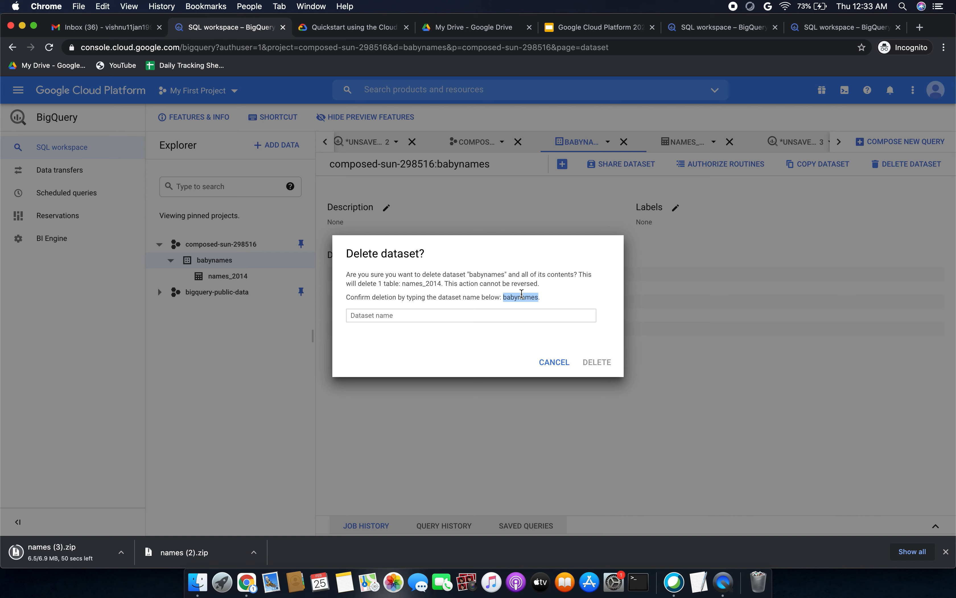
click(375, 318)
key(super+v)
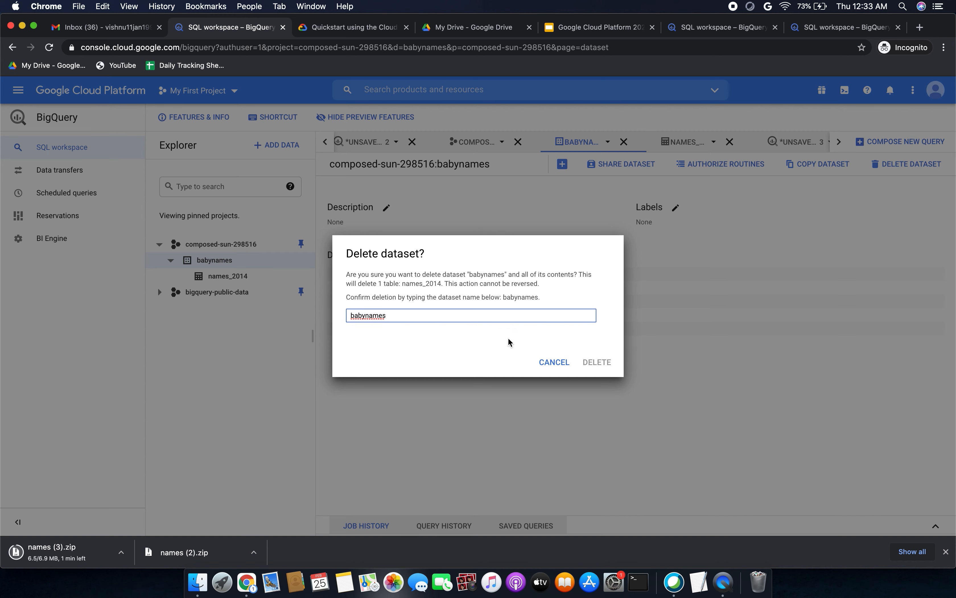
key(BackSpace)
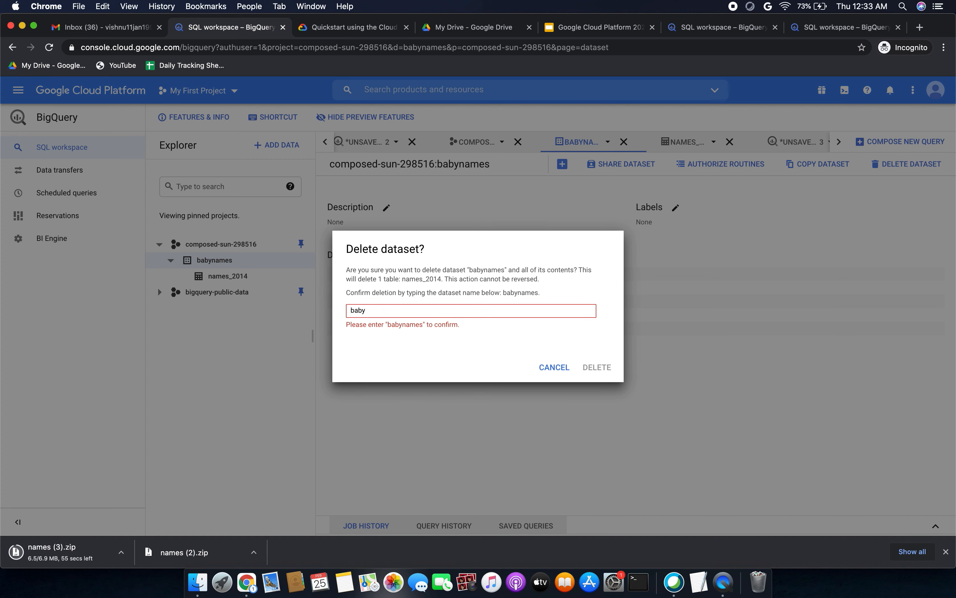
key(BackSpace)
key(super+v)
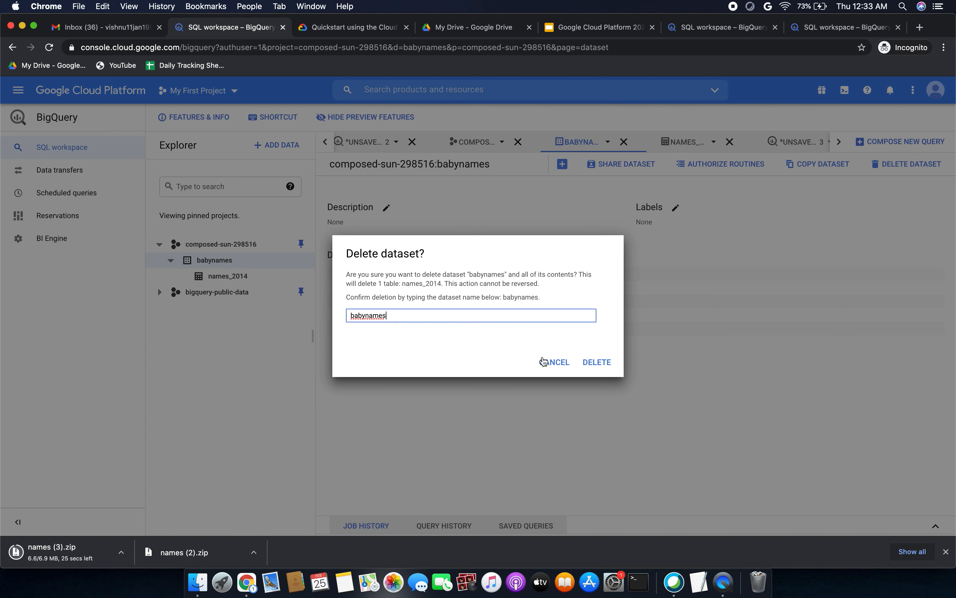
click(597, 362)
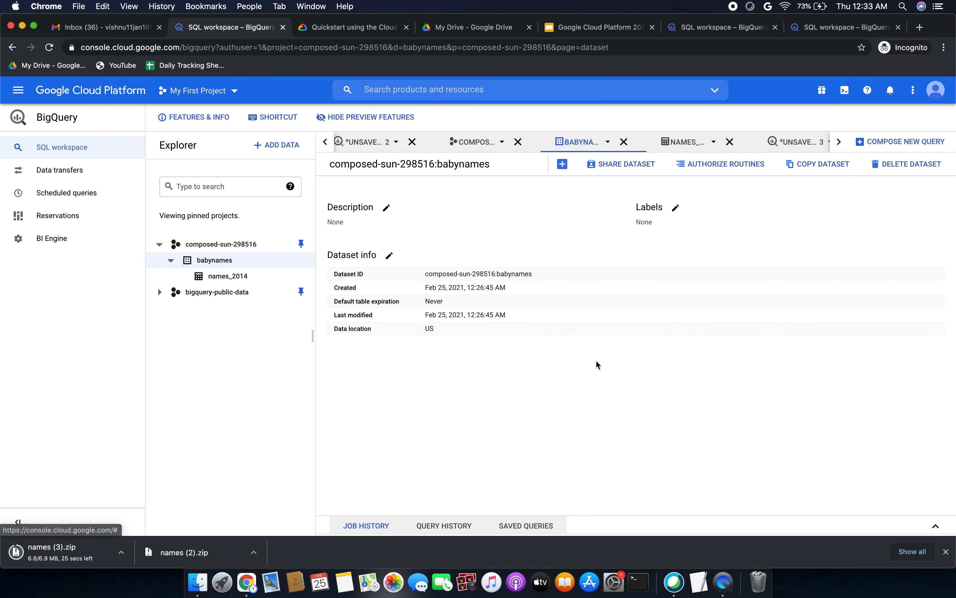